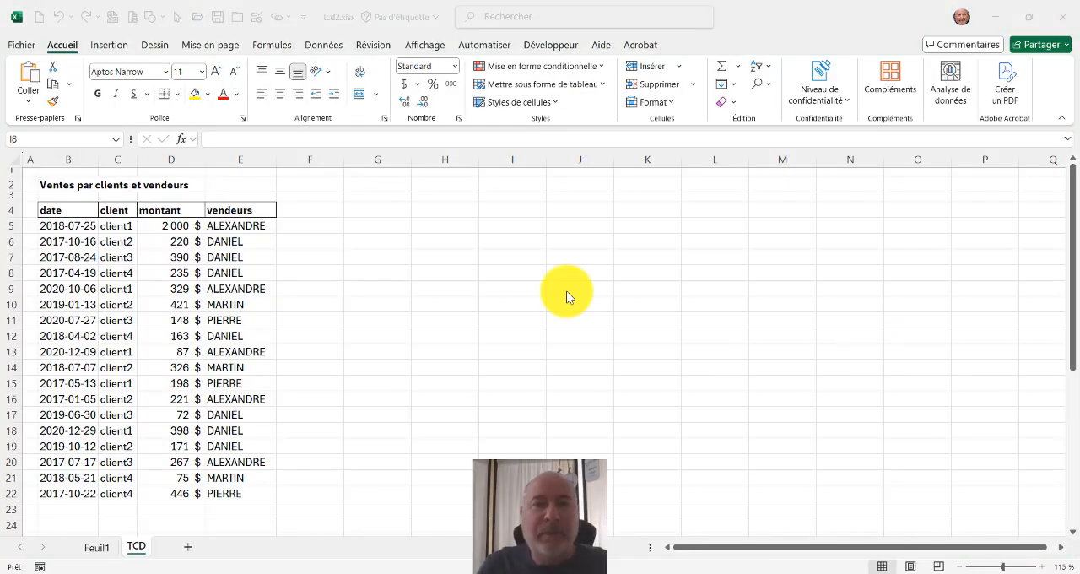
Create a pivot table from the sales data in B4:E22, placed on the existing TCD worksheet at cell H4.
click(75, 242)
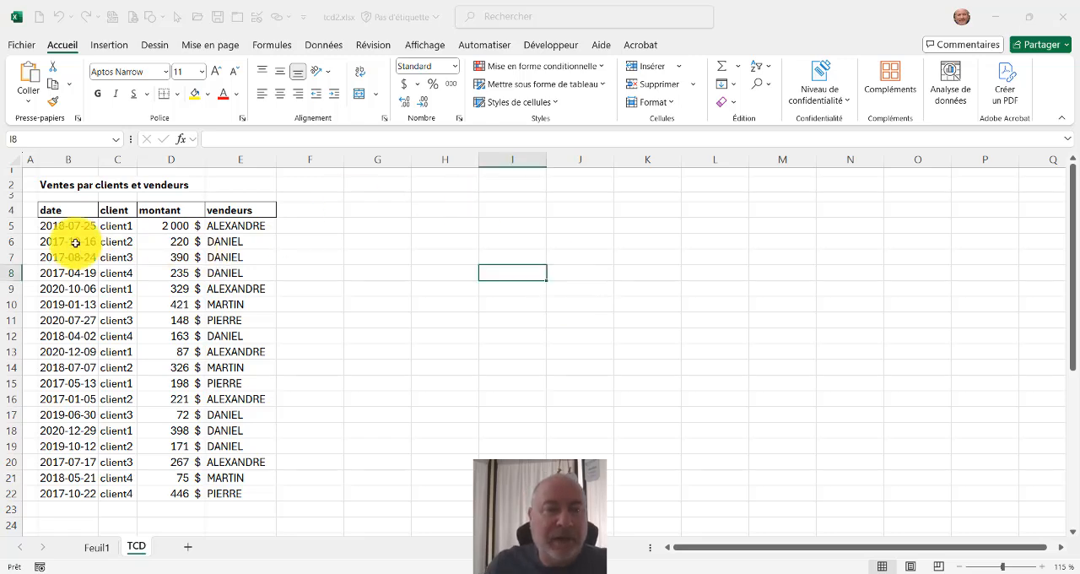
click(71, 208)
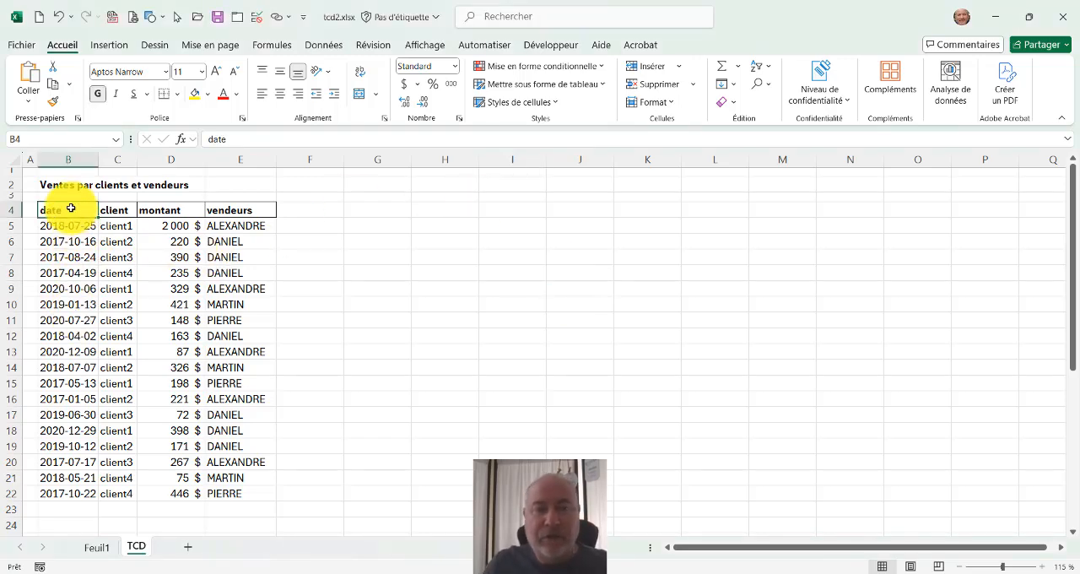
key(ctrl+a)
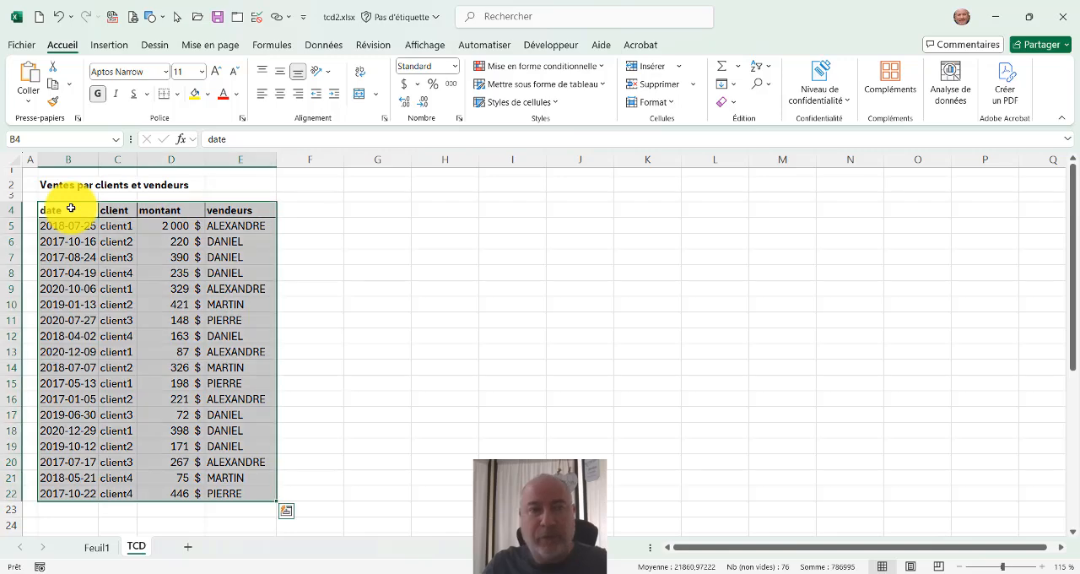
click(108, 44)
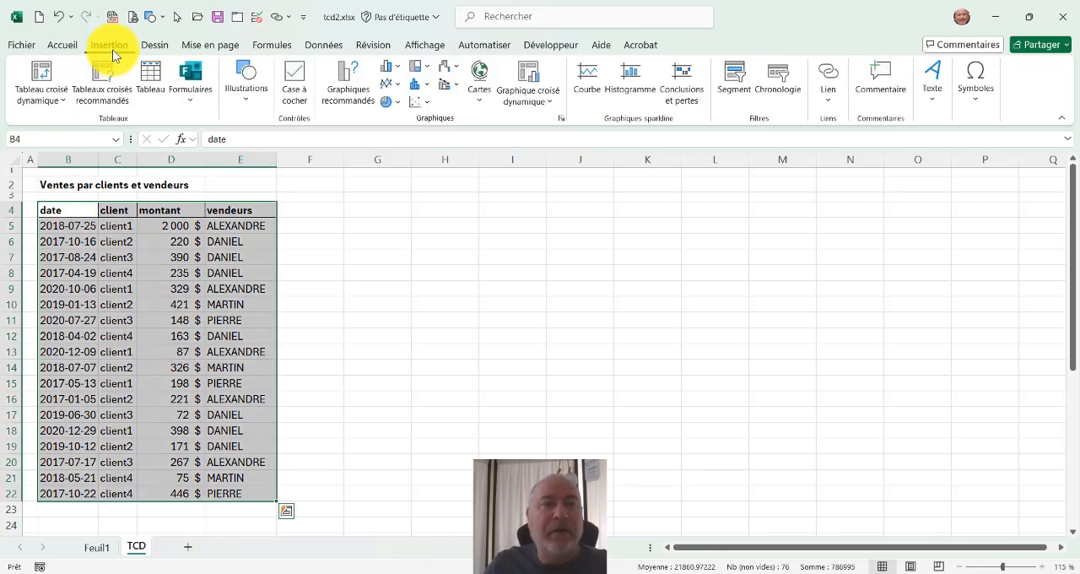
click(45, 72)
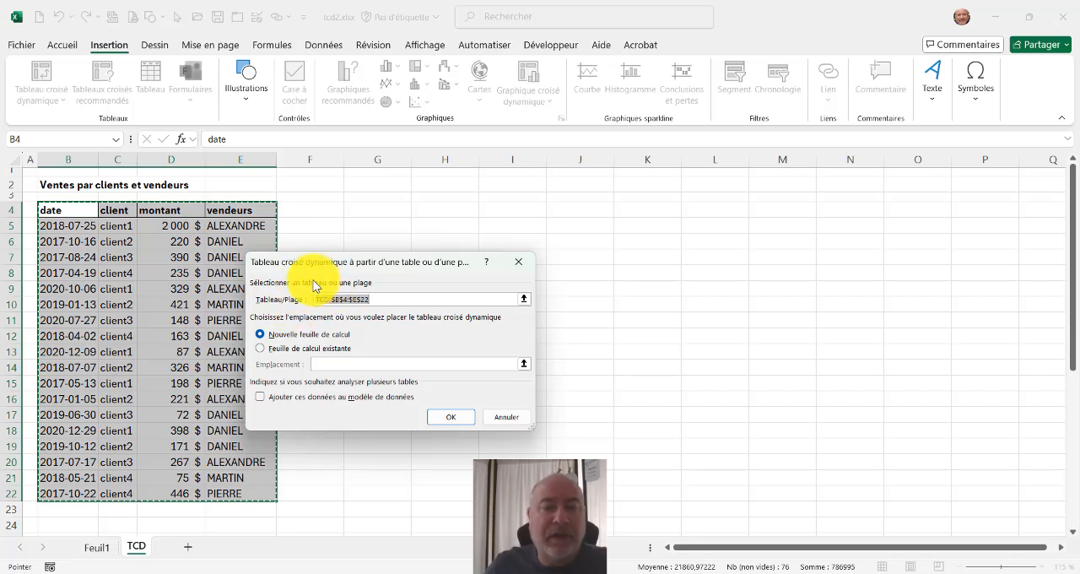
click(262, 351)
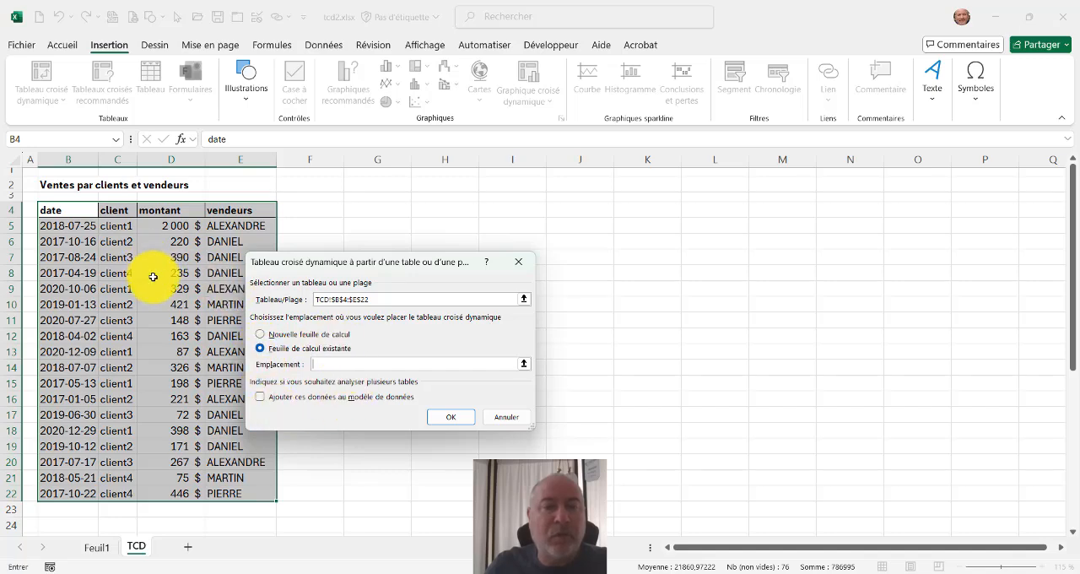
click(438, 210)
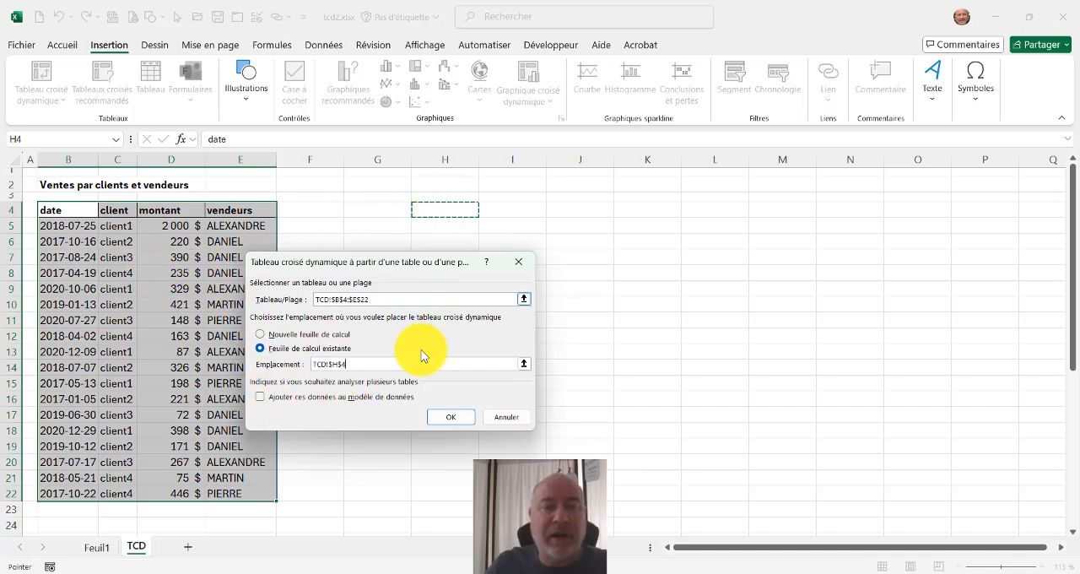
click(440, 420)
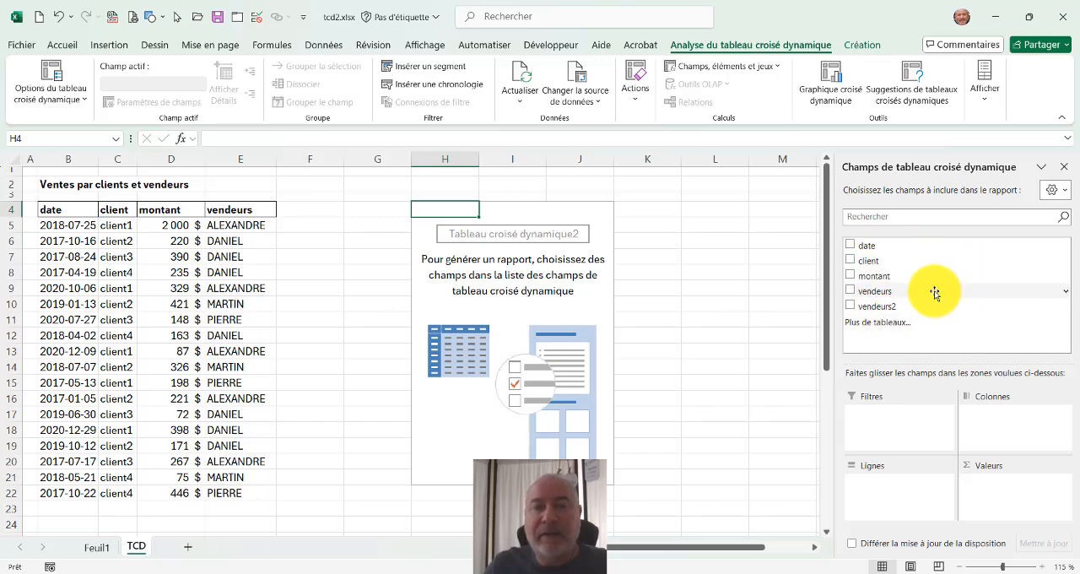
Add the montant field as a summed value and compare its total with the montant column D.
click(851, 276)
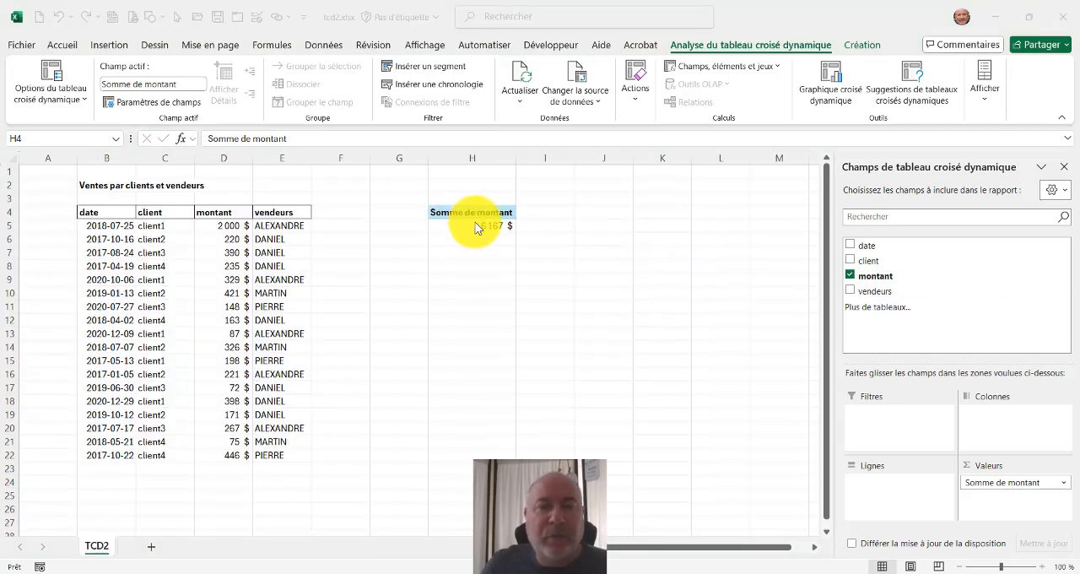
click(472, 226)
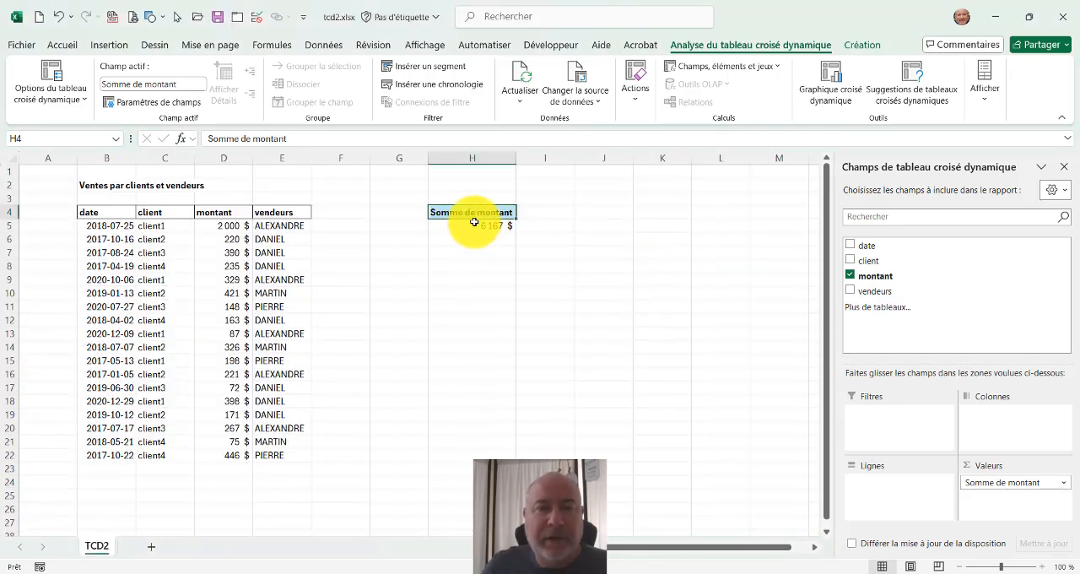
click(222, 159)
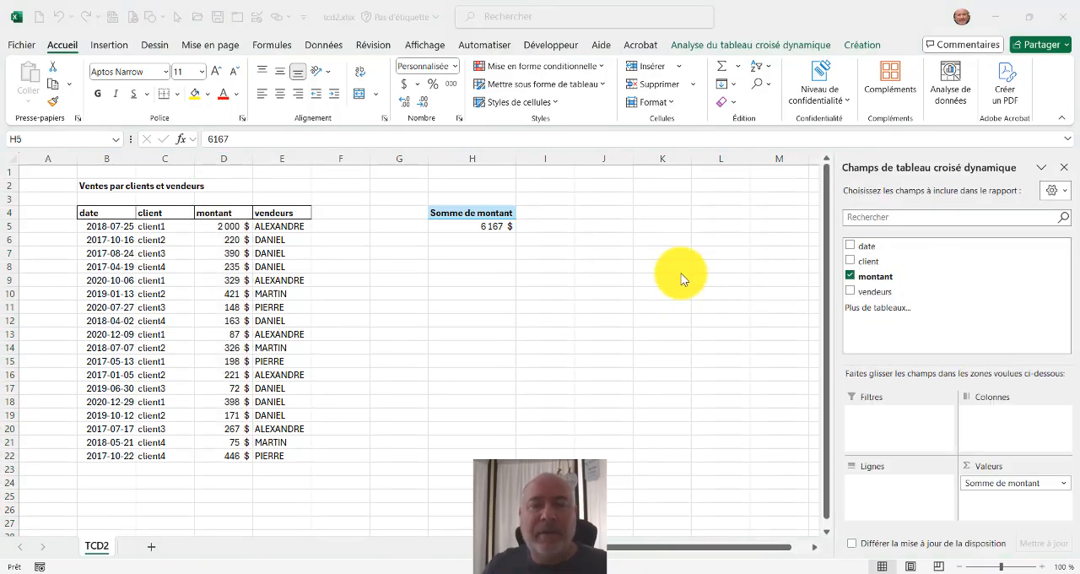
Add the client field to the pivot table rows to break down the montant sum by client.
click(850, 263)
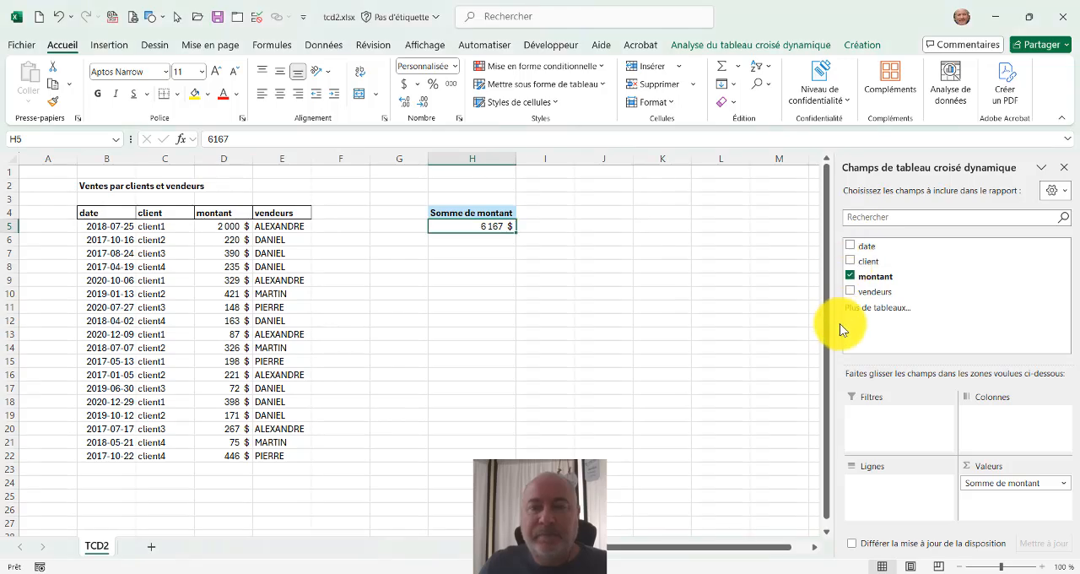
click(850, 261)
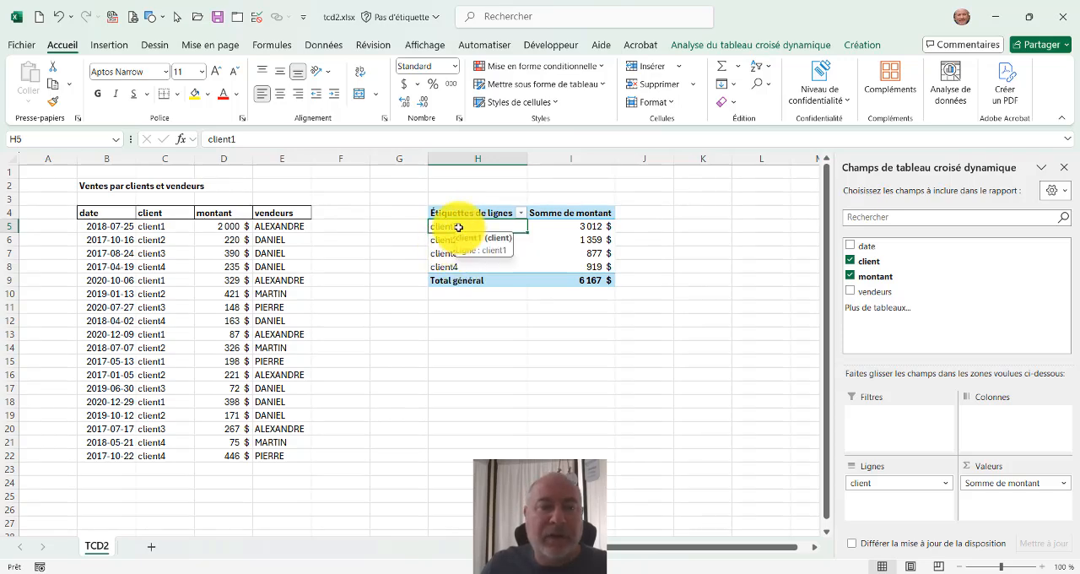
mouse_move(566, 229)
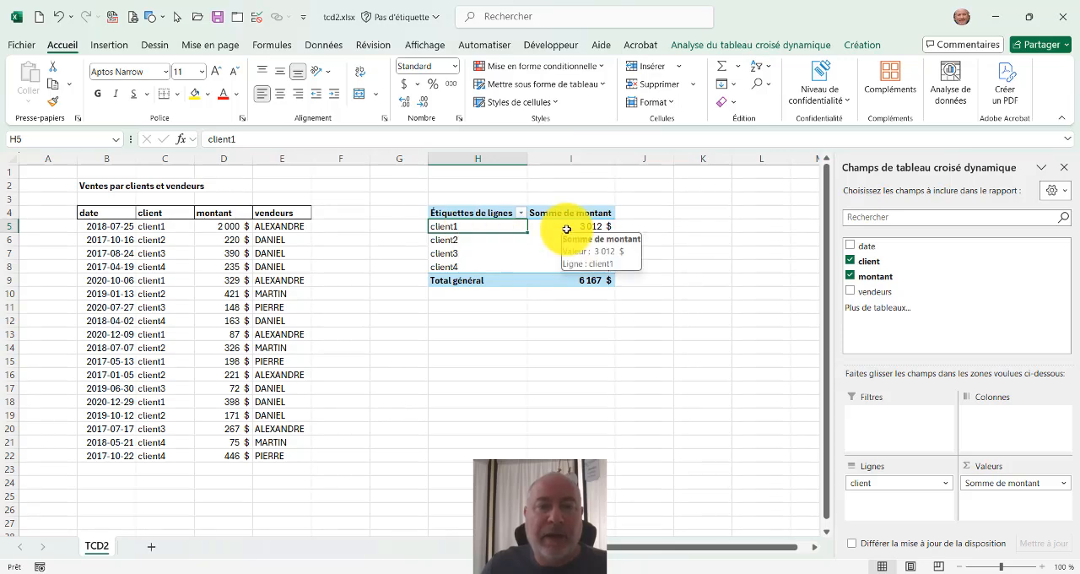
Select all the client1 amounts in D5, D9, D13, D15 and D18 together to check their sum.
click(197, 226)
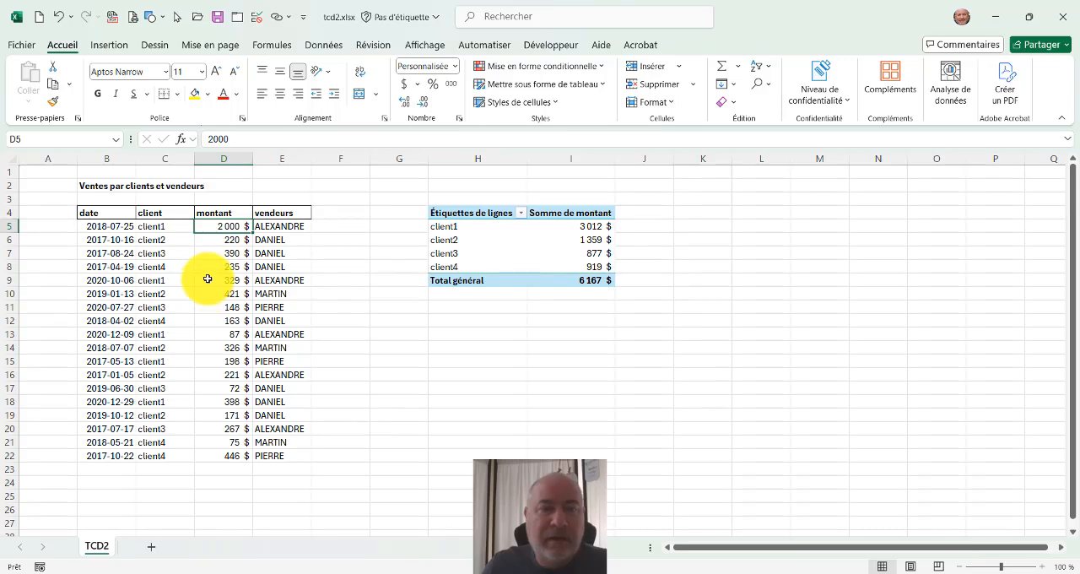
ctrl+click(212, 279)
ctrl+click(211, 334)
ctrl+click(205, 362)
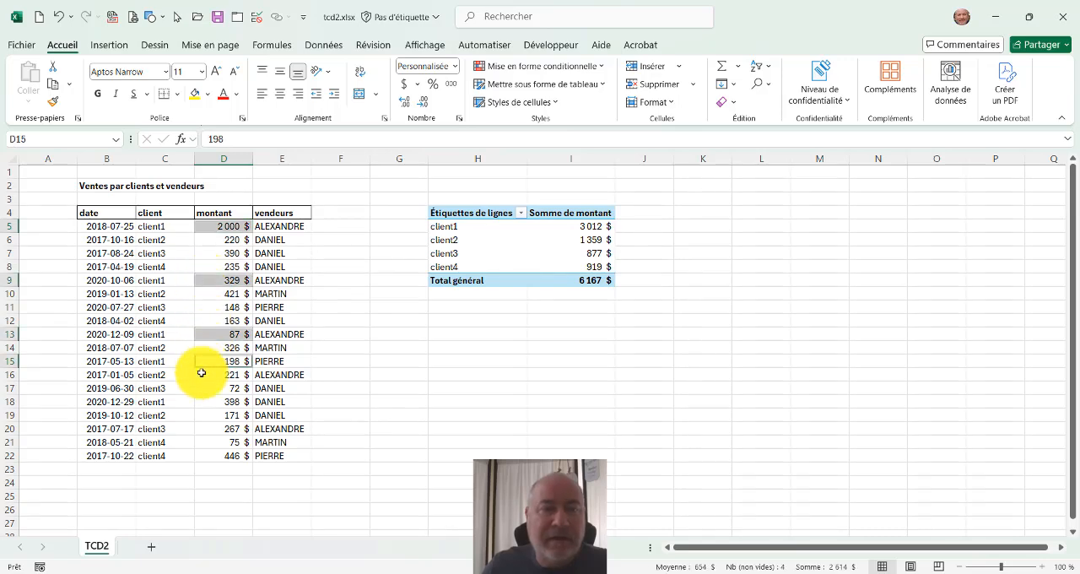
ctrl+click(203, 403)
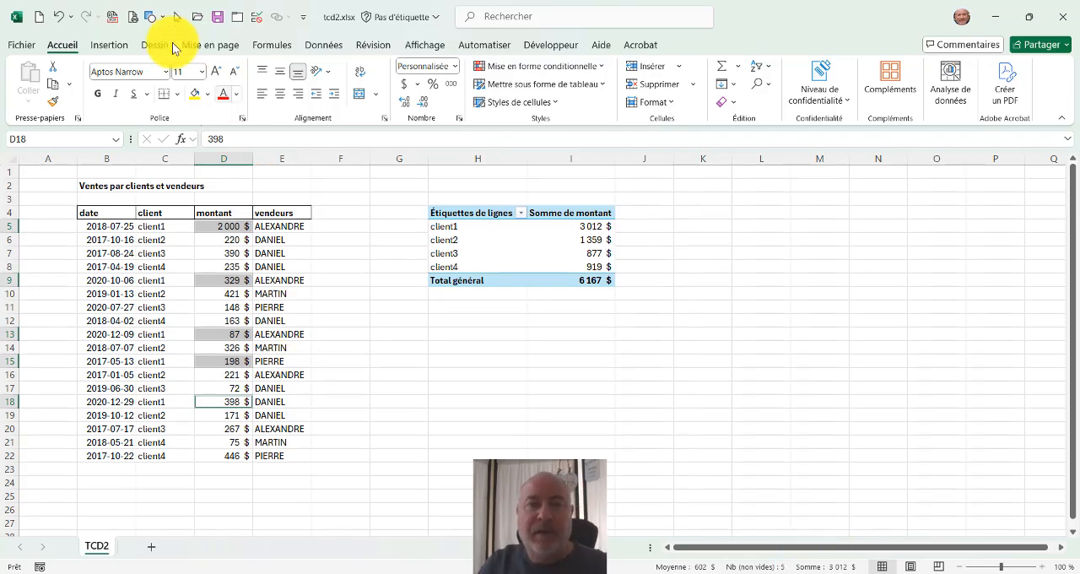
Add the vendeurs field to the pivot table rows beneath the client field.
click(472, 239)
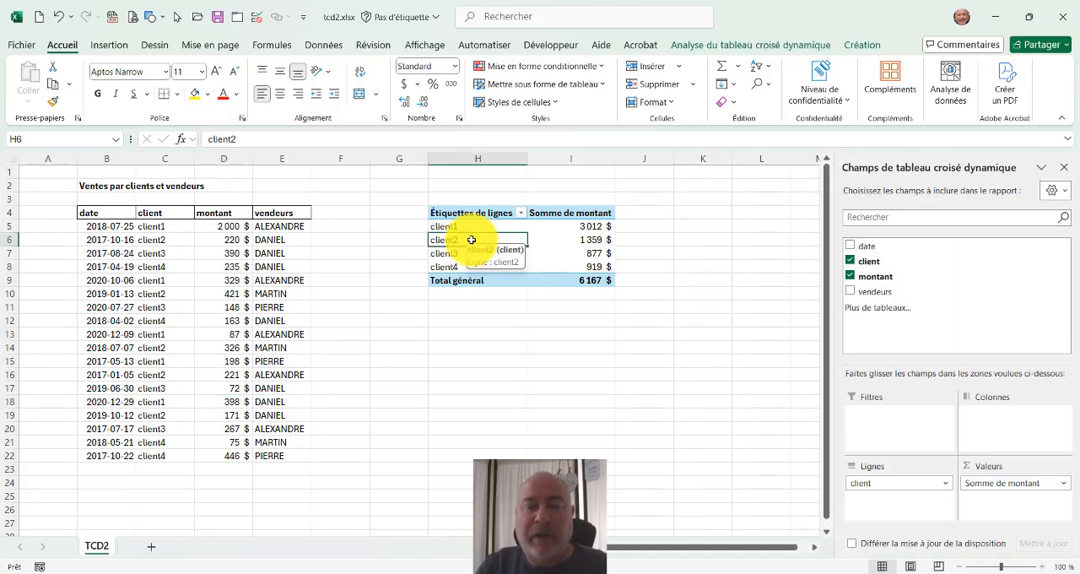
click(851, 292)
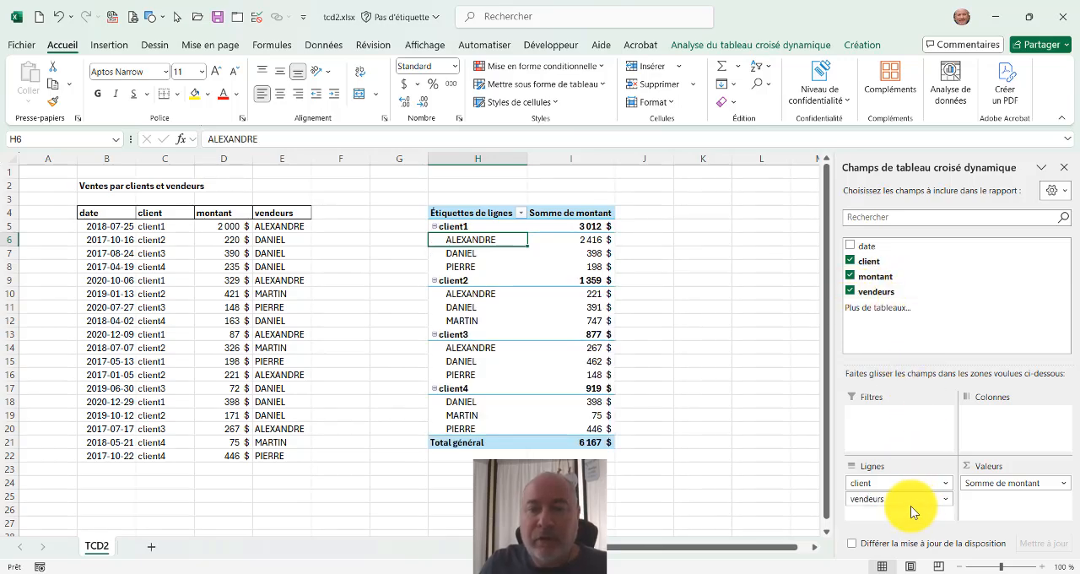
click(851, 291)
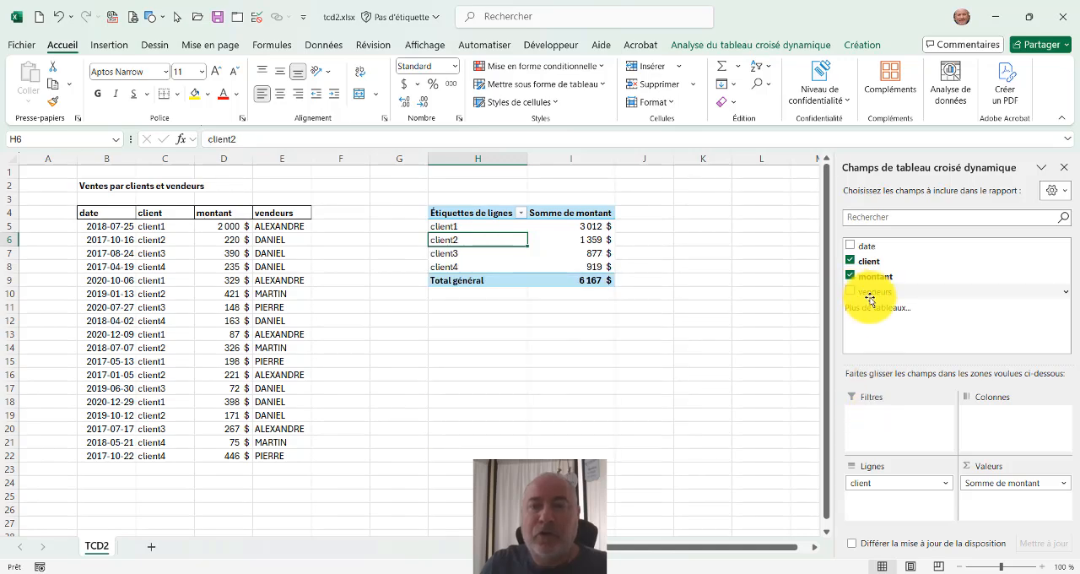
drag(869, 292, 888, 499)
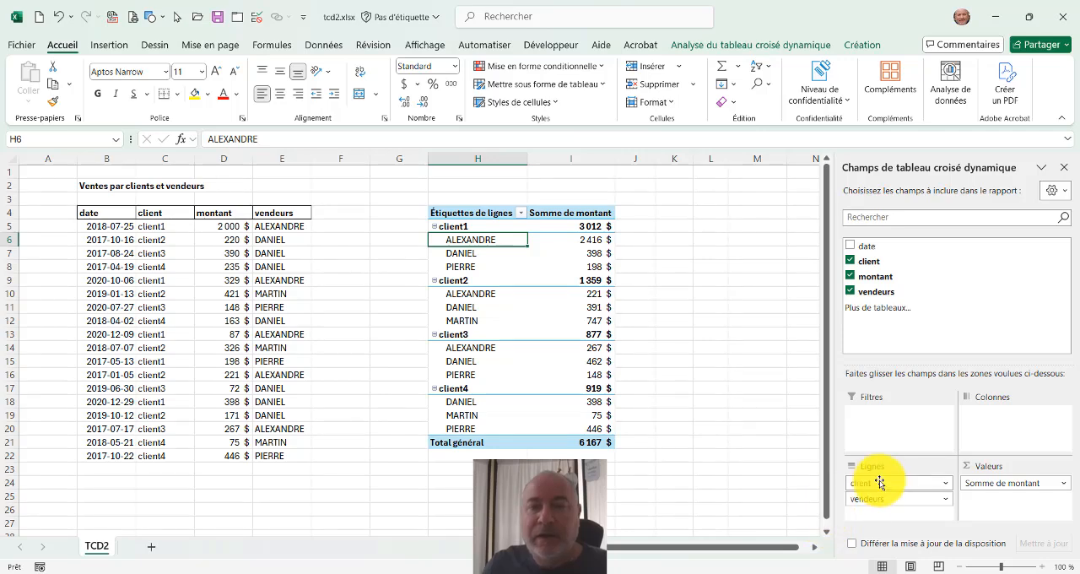
Try grouping the rows by vendeurs before client, and restore the order with client first.
drag(880, 482, 879, 506)
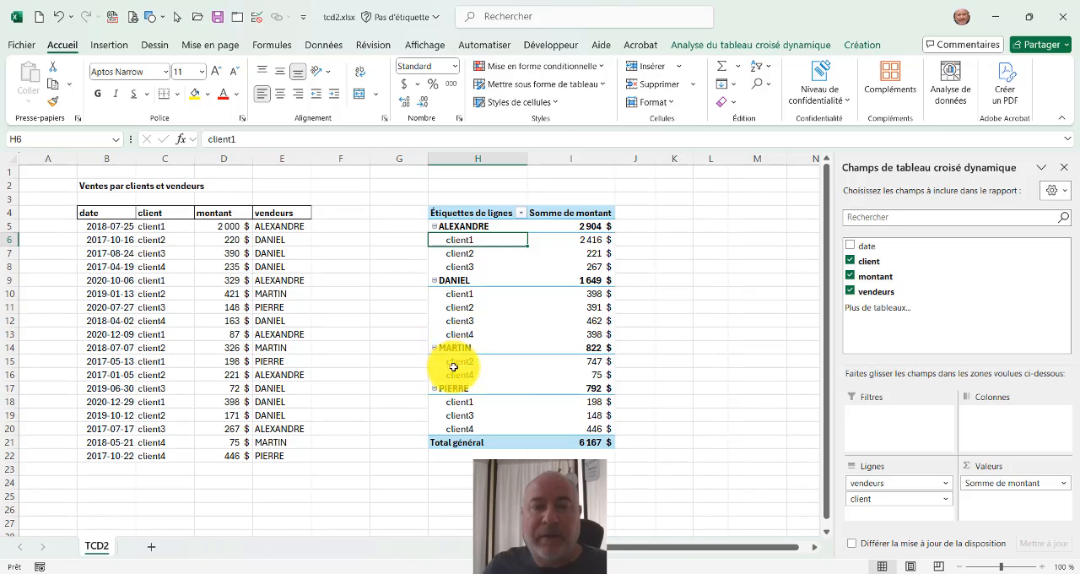
drag(872, 482, 876, 511)
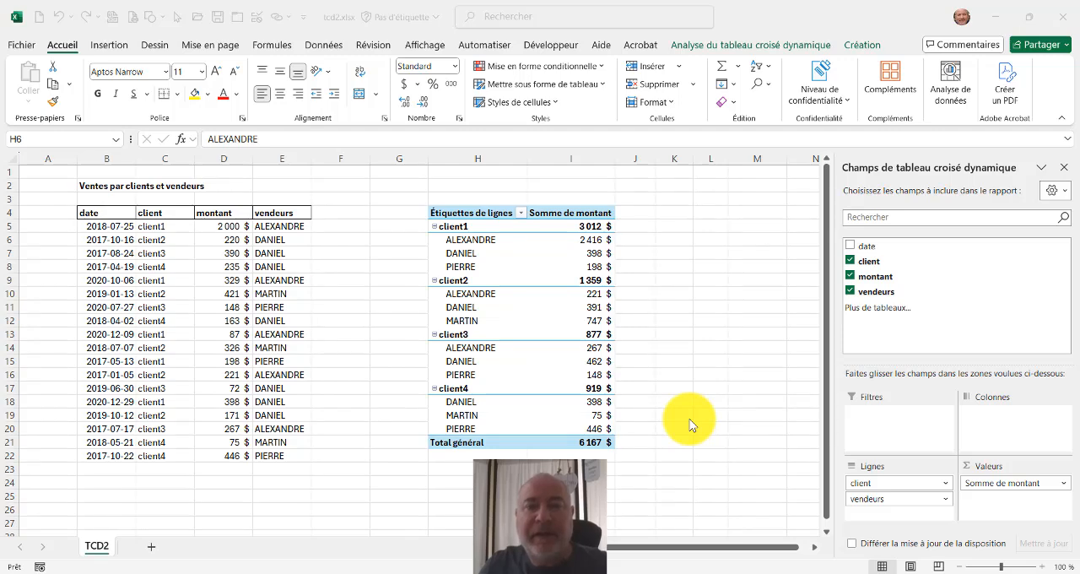
click(895, 491)
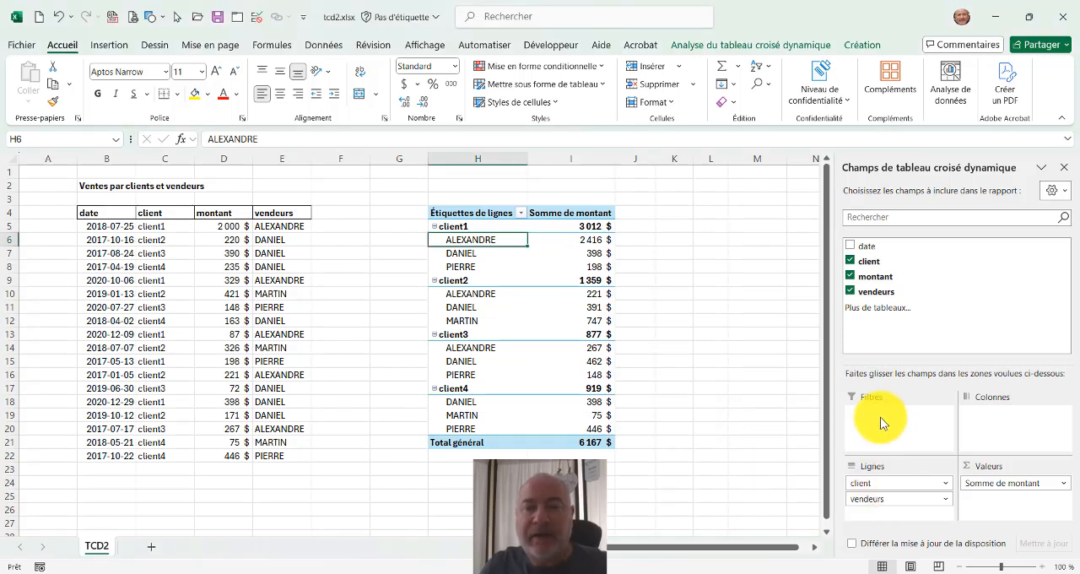
Move the client field from the rows to the report filters and filter the pivot table on client1.
drag(883, 483, 873, 417)
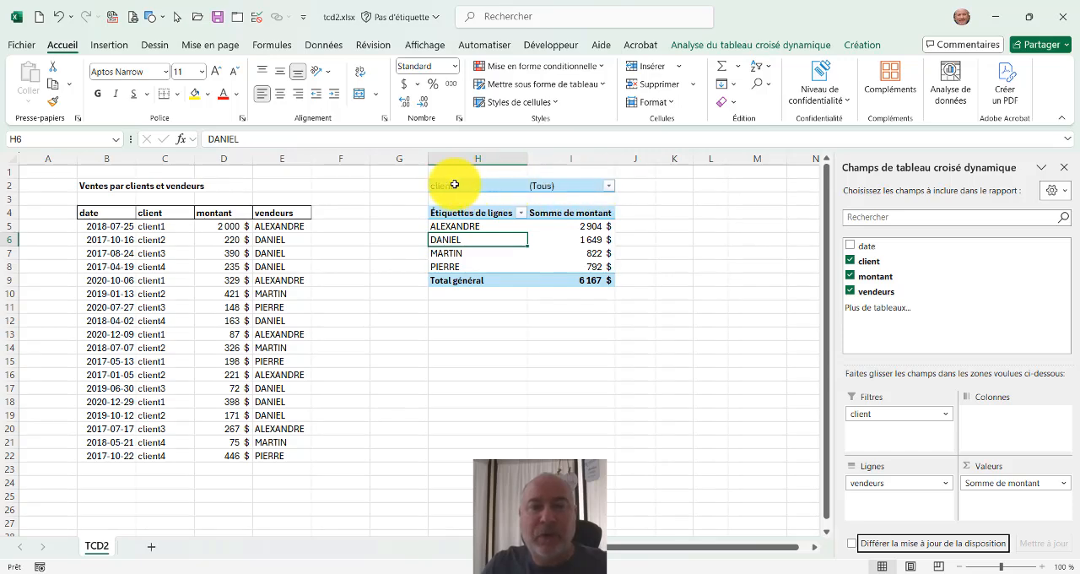
click(578, 185)
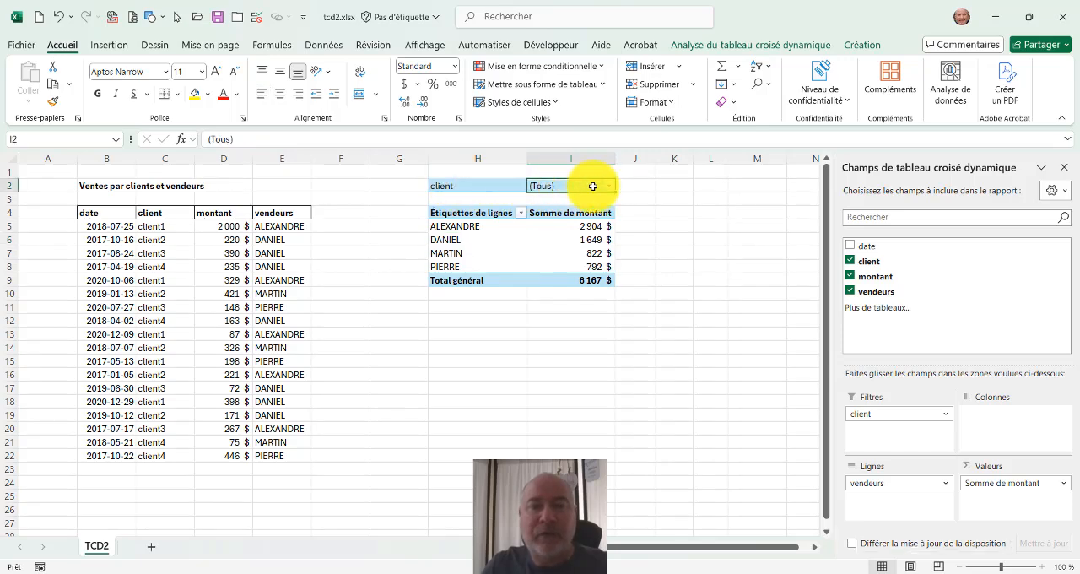
click(607, 186)
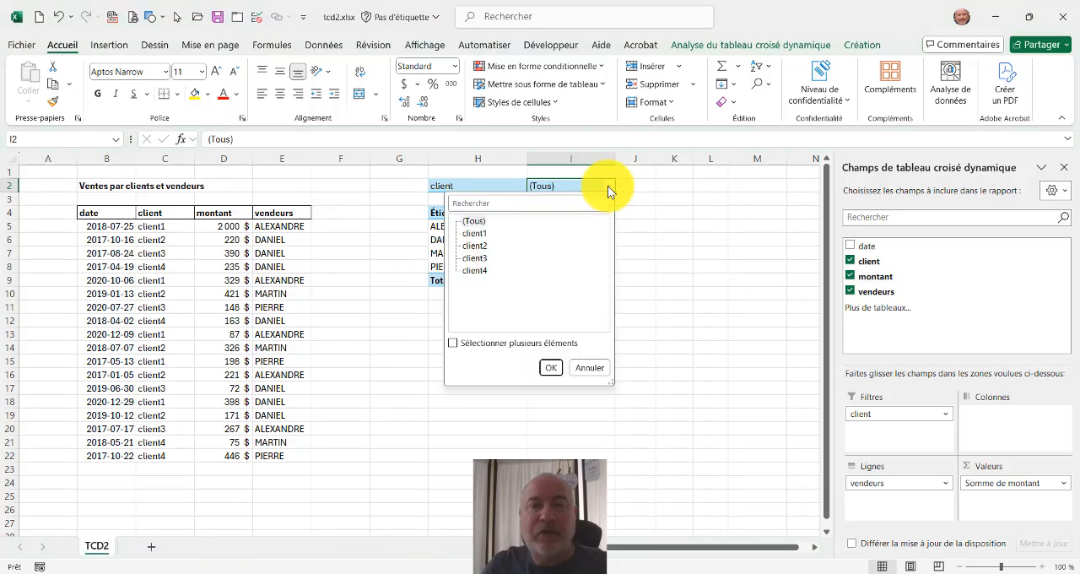
click(473, 233)
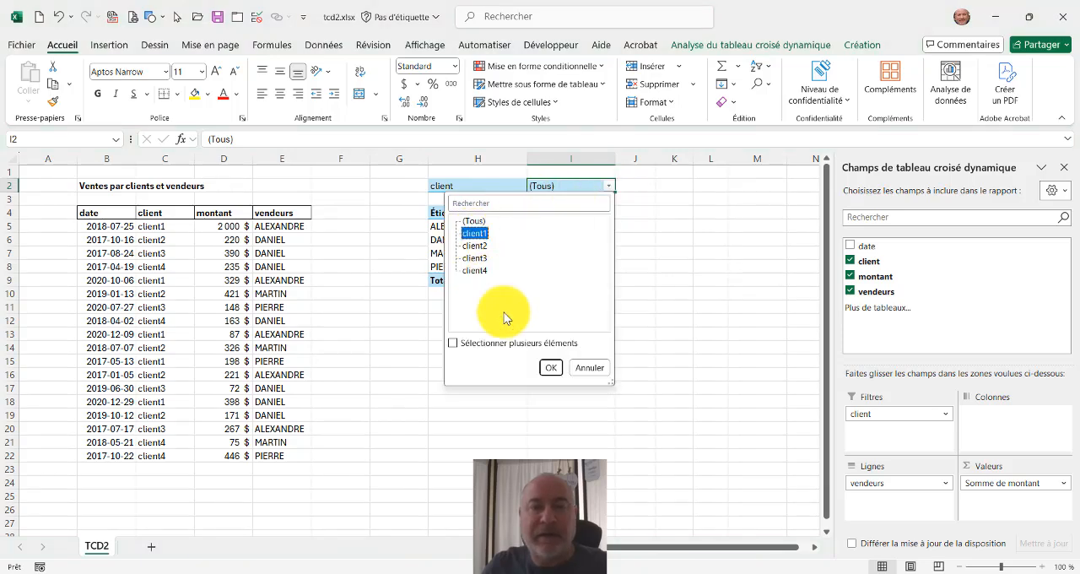
click(550, 367)
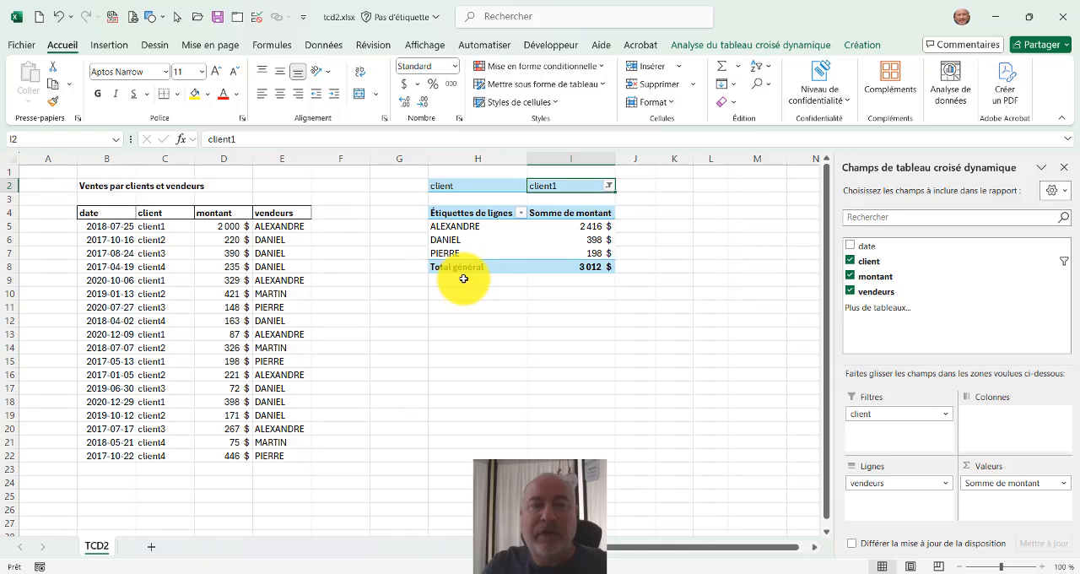
Allow multiple items in the client filter and include client4 along with client1.
click(609, 188)
click(465, 343)
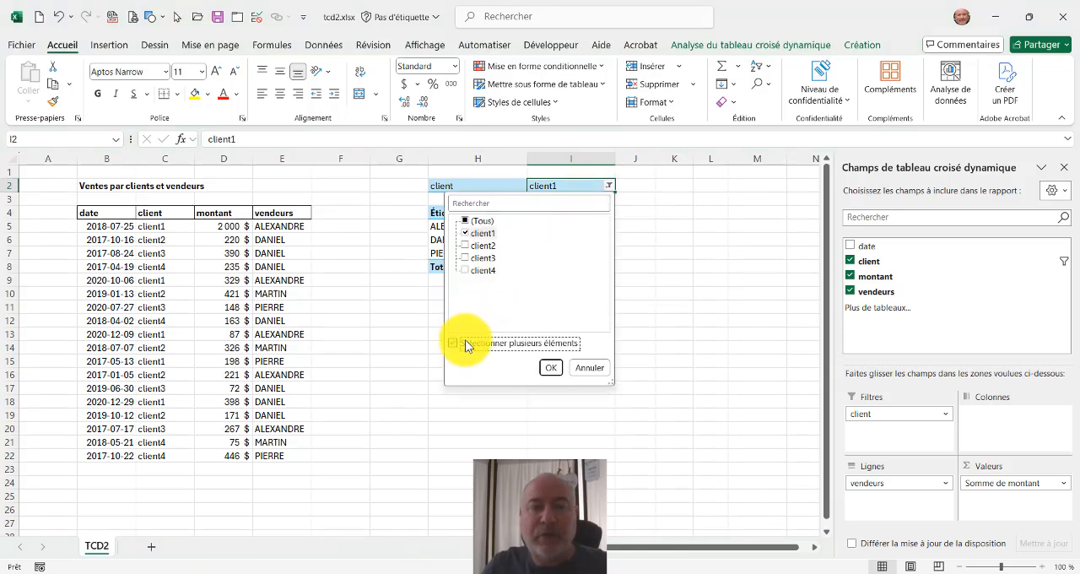
click(465, 271)
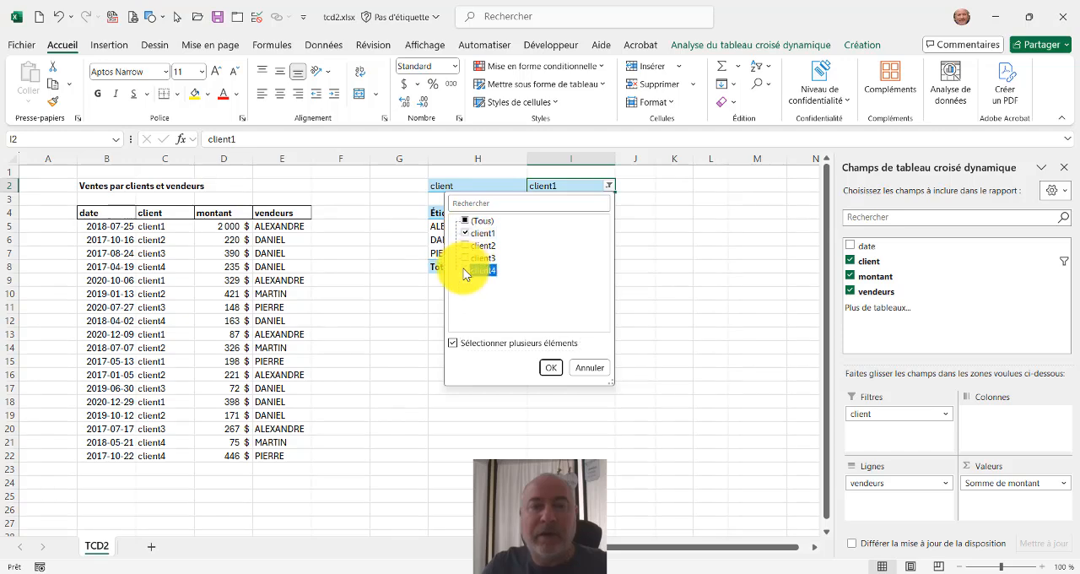
click(551, 367)
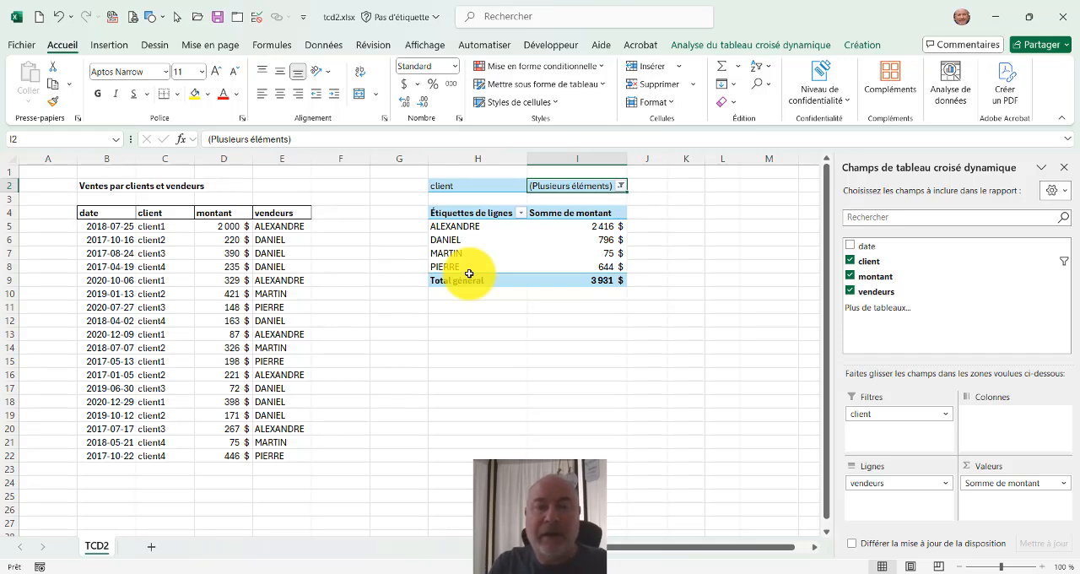
Reset the client report filter to include all clients (Tous).
click(621, 185)
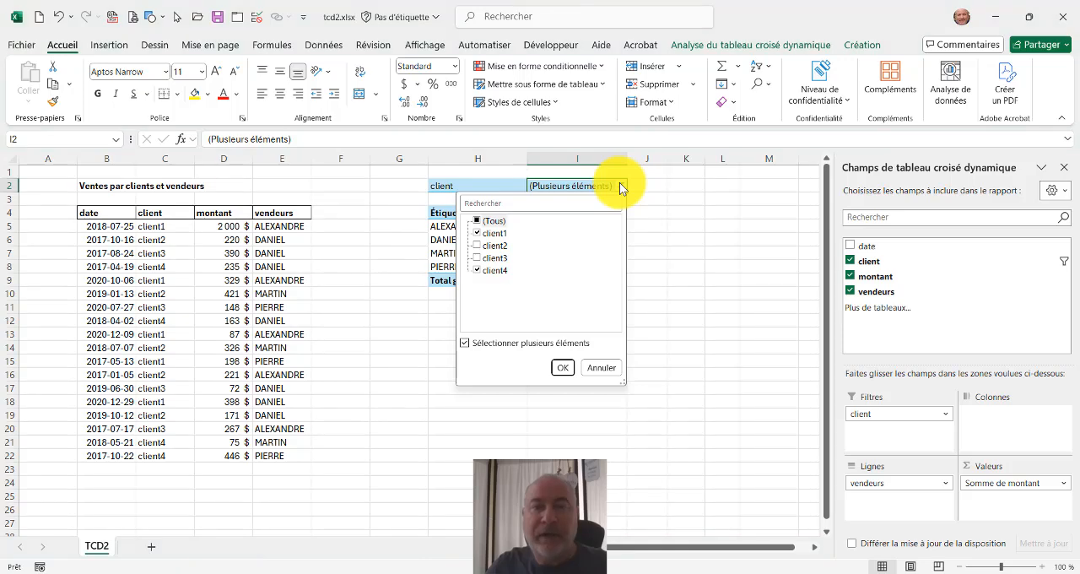
click(478, 221)
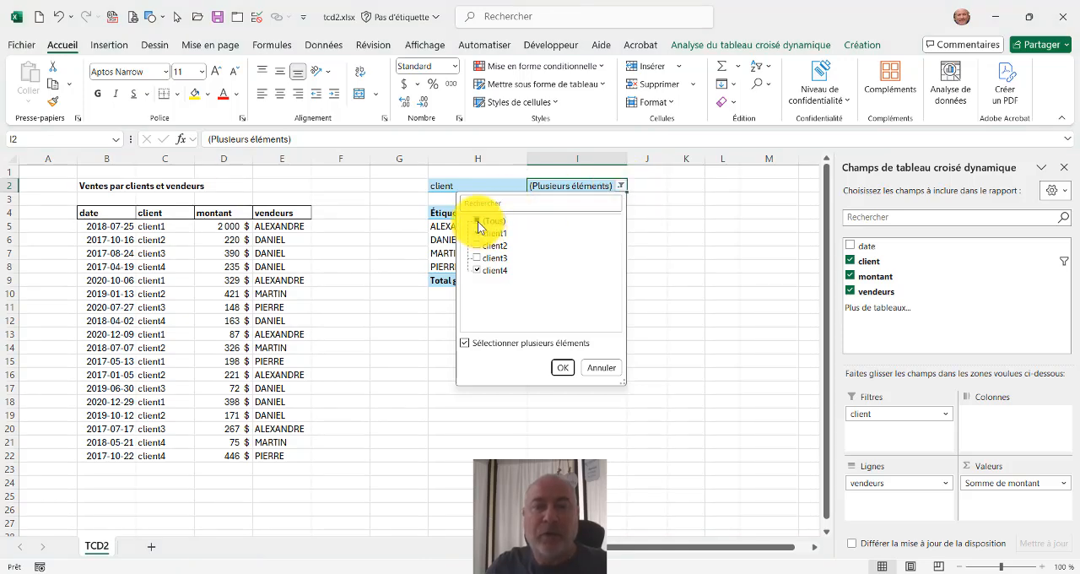
click(563, 368)
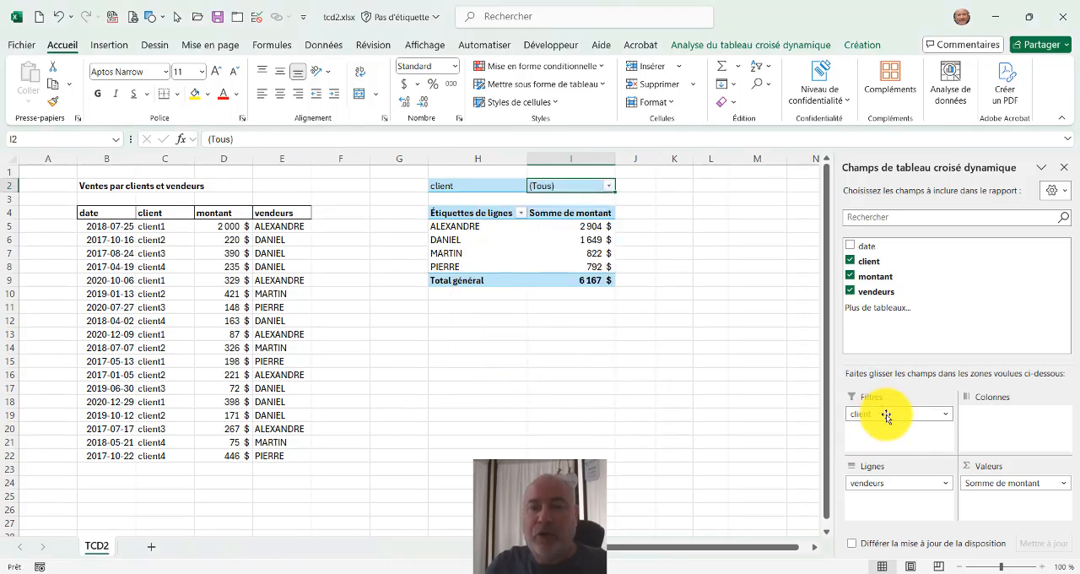
Remove the client field from the pivot table's report filters.
drag(886, 415, 978, 307)
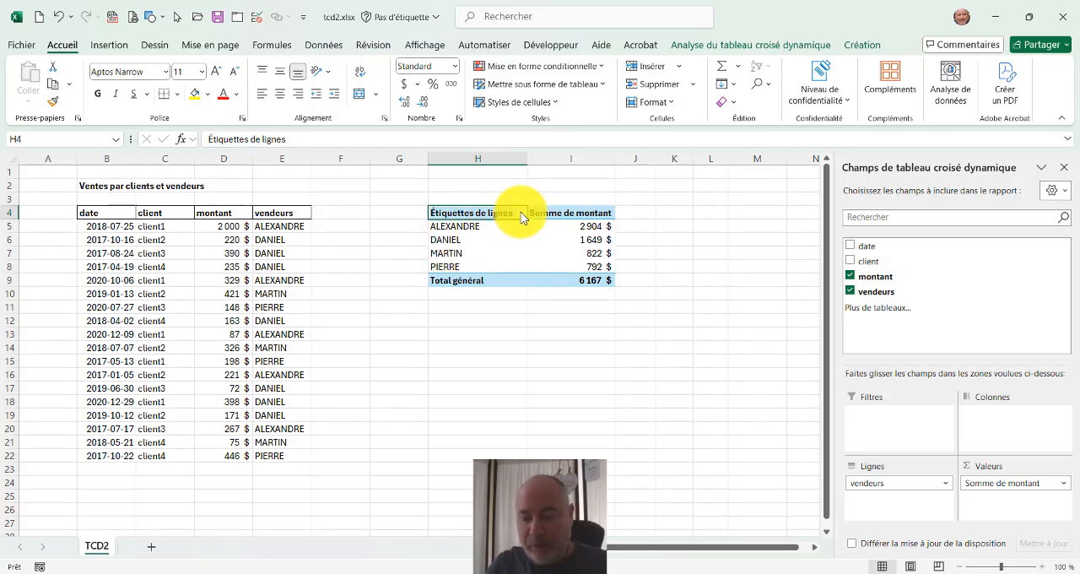
mouse_move(426, 195)
mouse_down()
mouse_move(424, 212)
mouse_move(526, 212)
mouse_move(475, 221)
mouse_move(426, 196)
mouse_up()
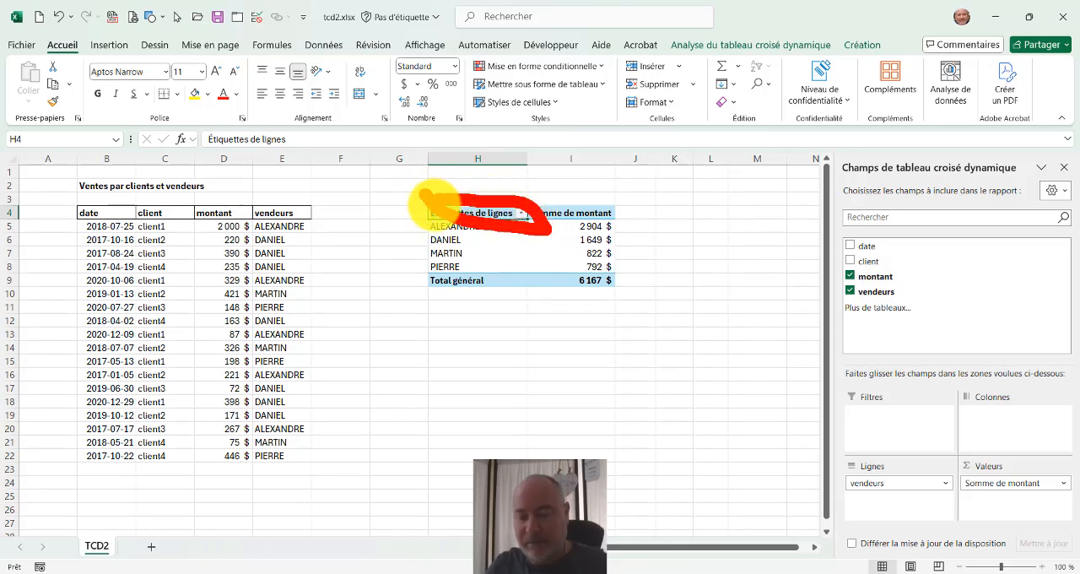
Sort the seller row labels in descending order, from Z to A.
click(524, 213)
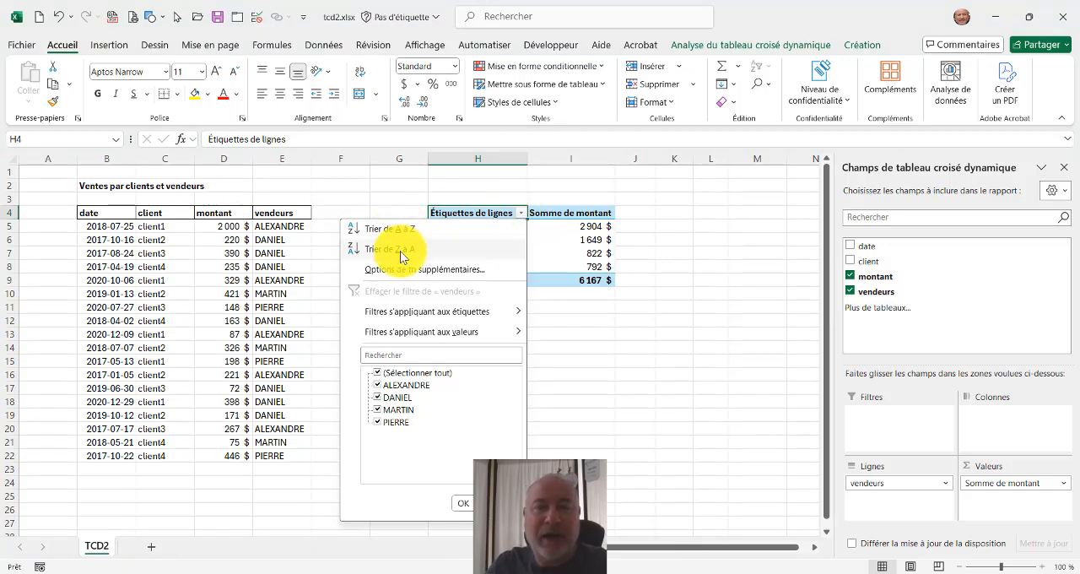
click(480, 215)
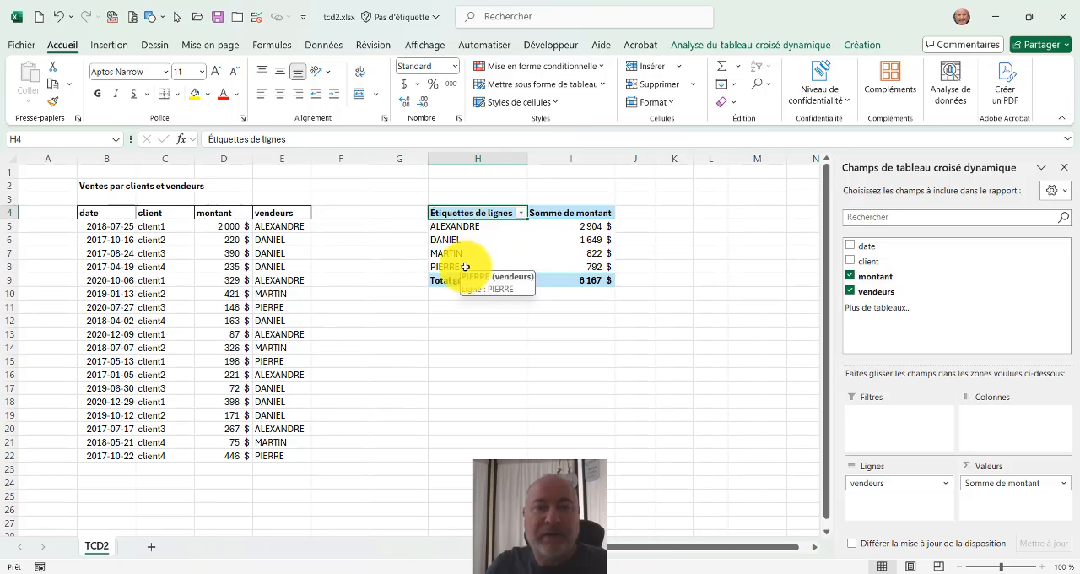
click(521, 212)
click(422, 247)
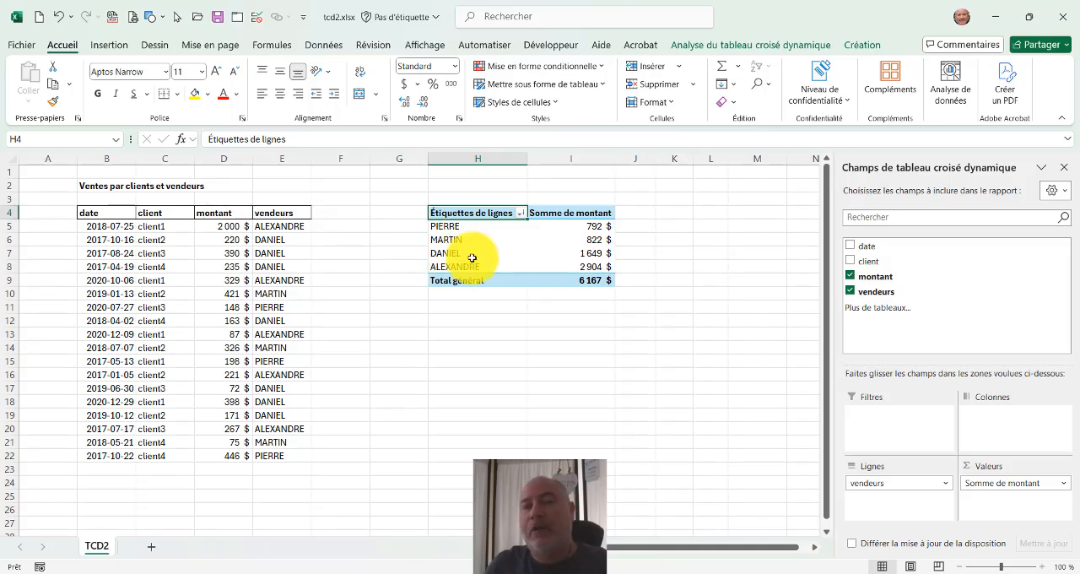
click(522, 214)
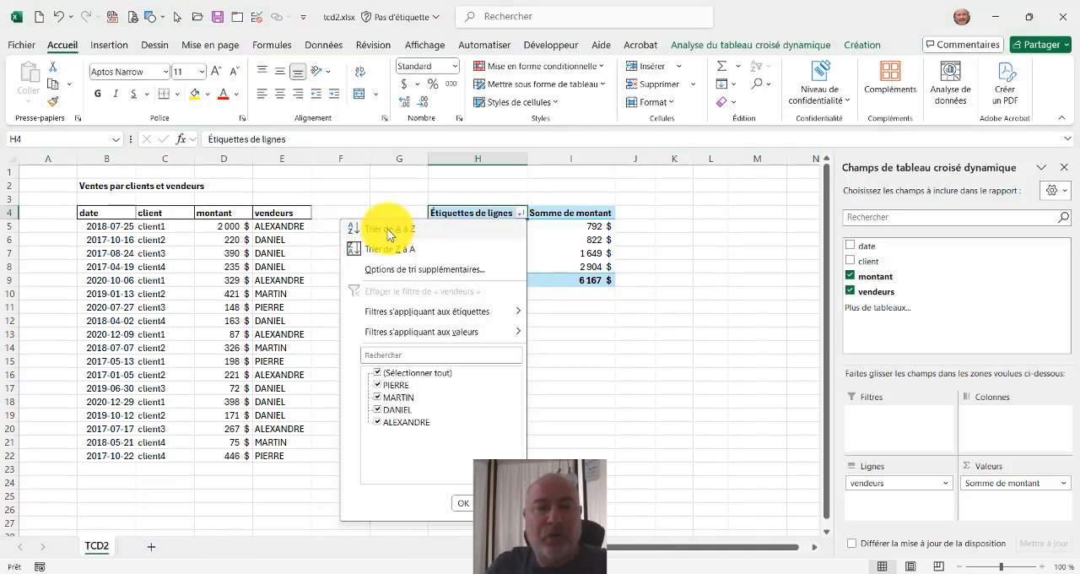
click(538, 243)
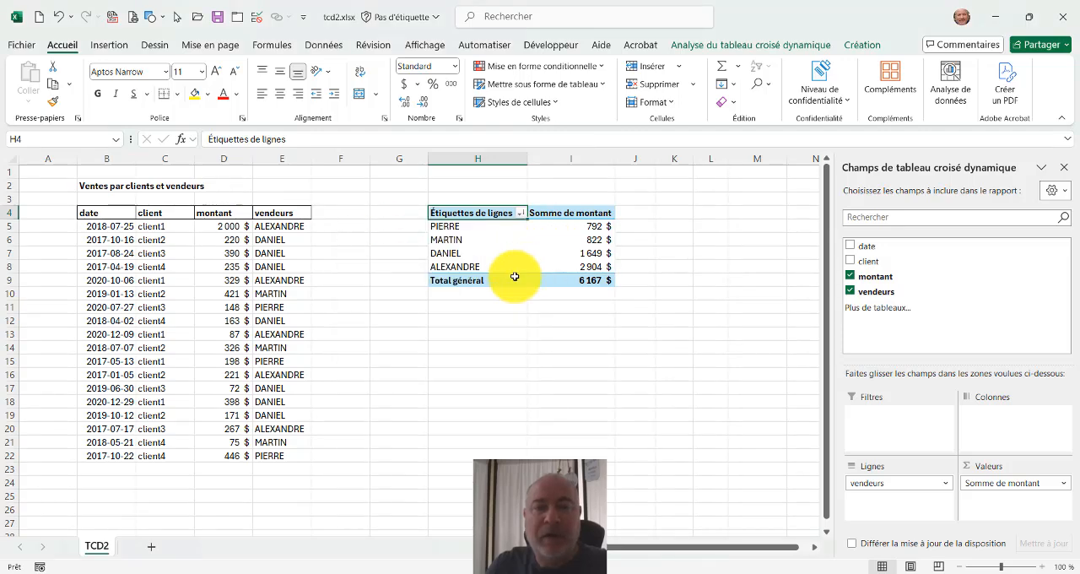
Manually reorder the seller rows, moving the third seller to the top and the one now in second place to the end.
click(459, 253)
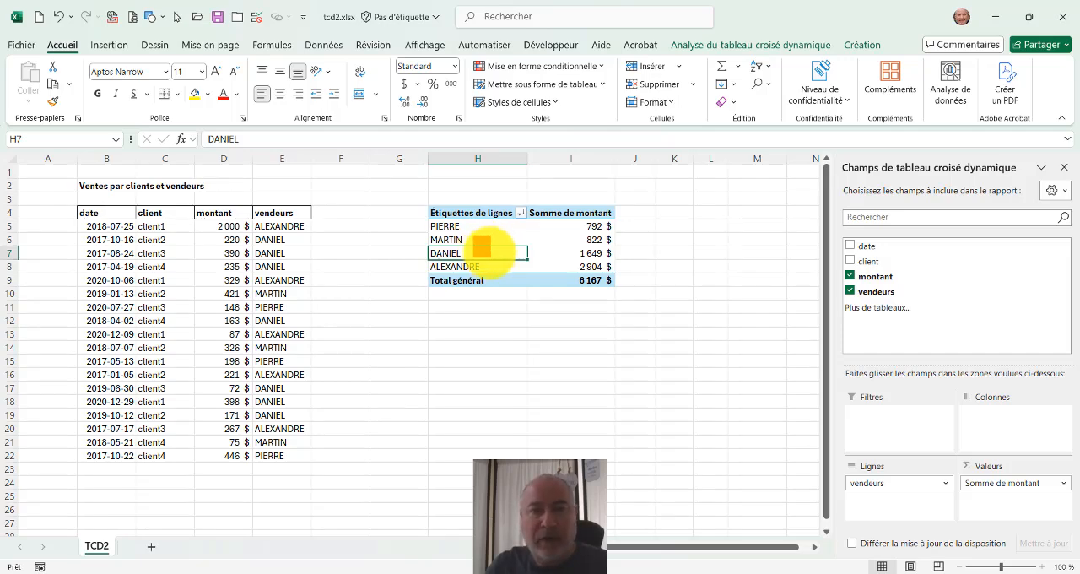
click(494, 251)
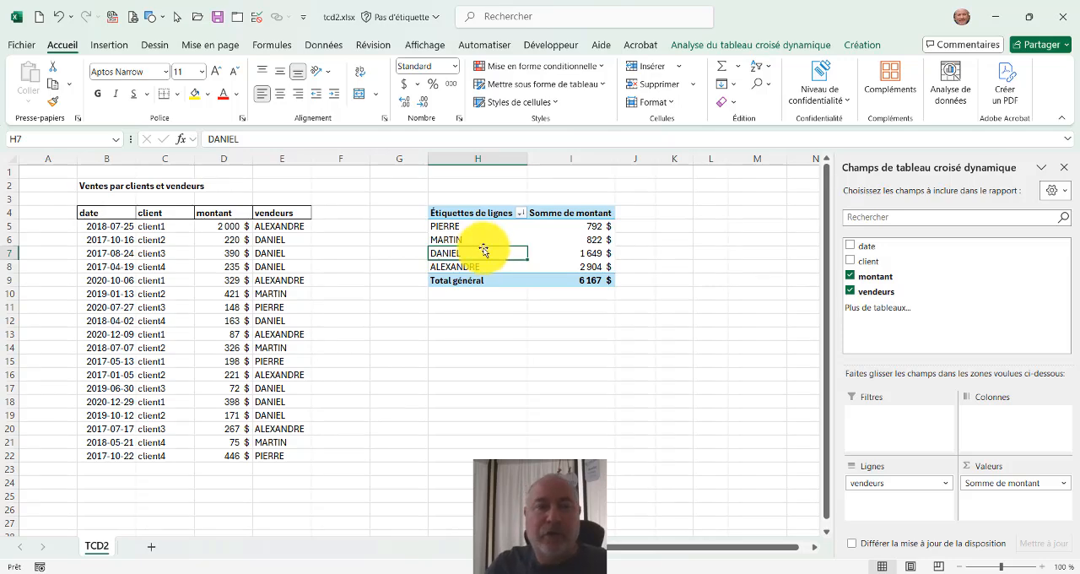
mouse_move(485, 249)
mouse_down()
mouse_move(480, 225)
mouse_move(485, 267)
mouse_move(486, 231)
mouse_up()
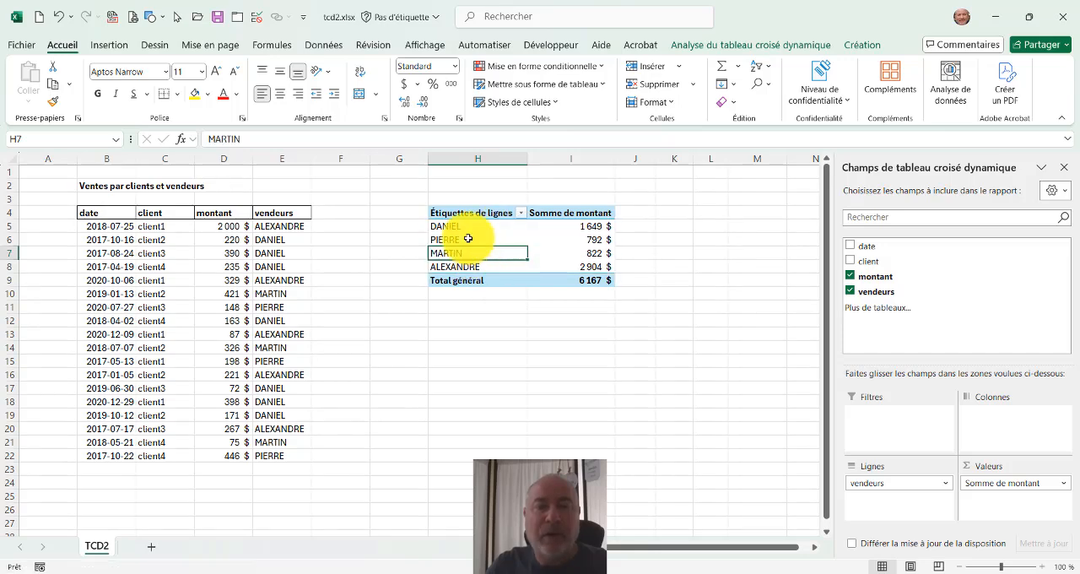
click(469, 239)
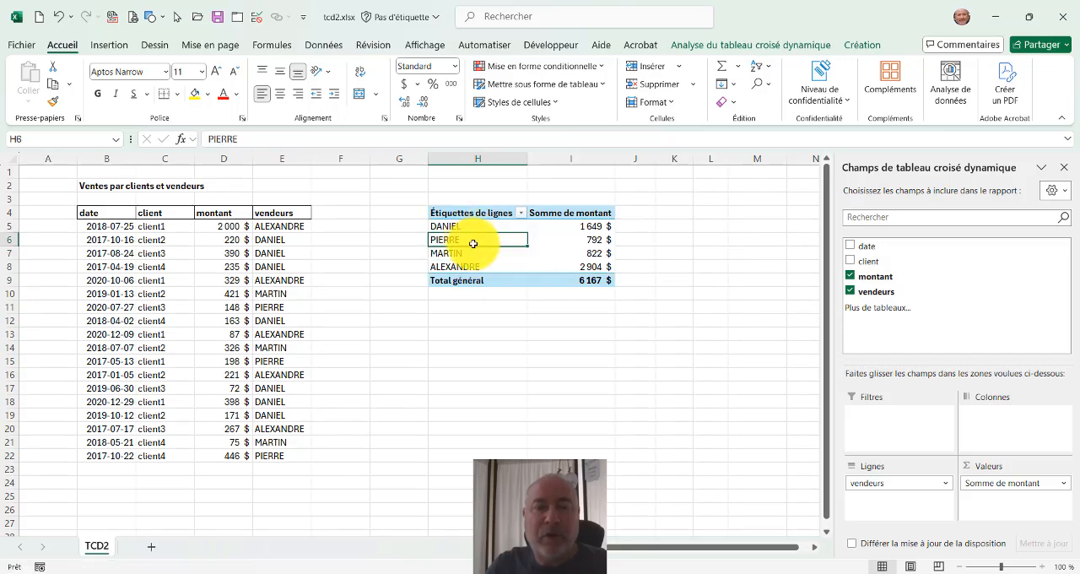
drag(473, 243, 482, 276)
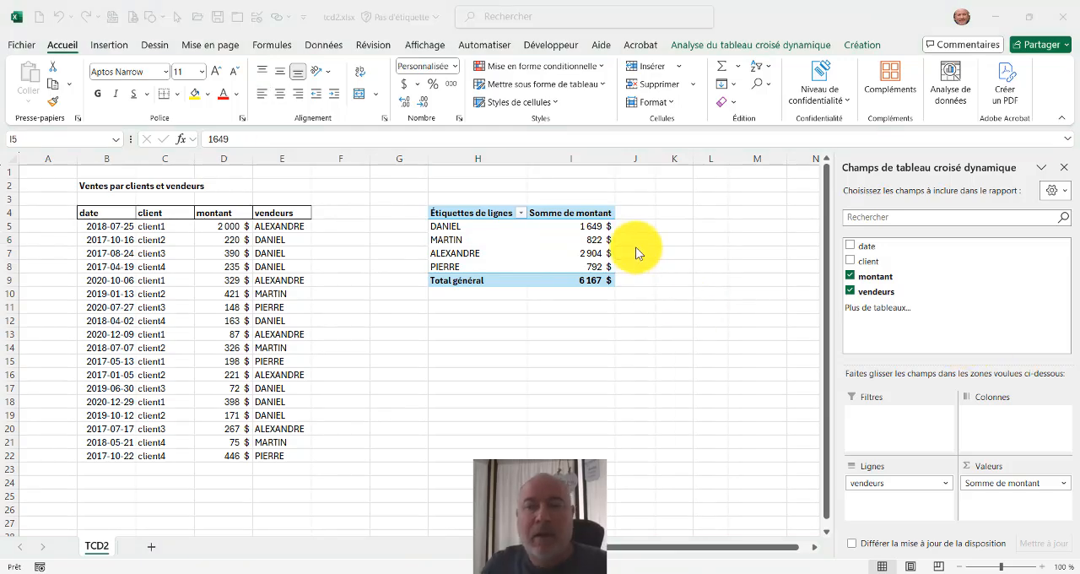
Sort the seller row labels from A to Z, and re-sort them by Somme de montant from smallest to largest.
click(521, 213)
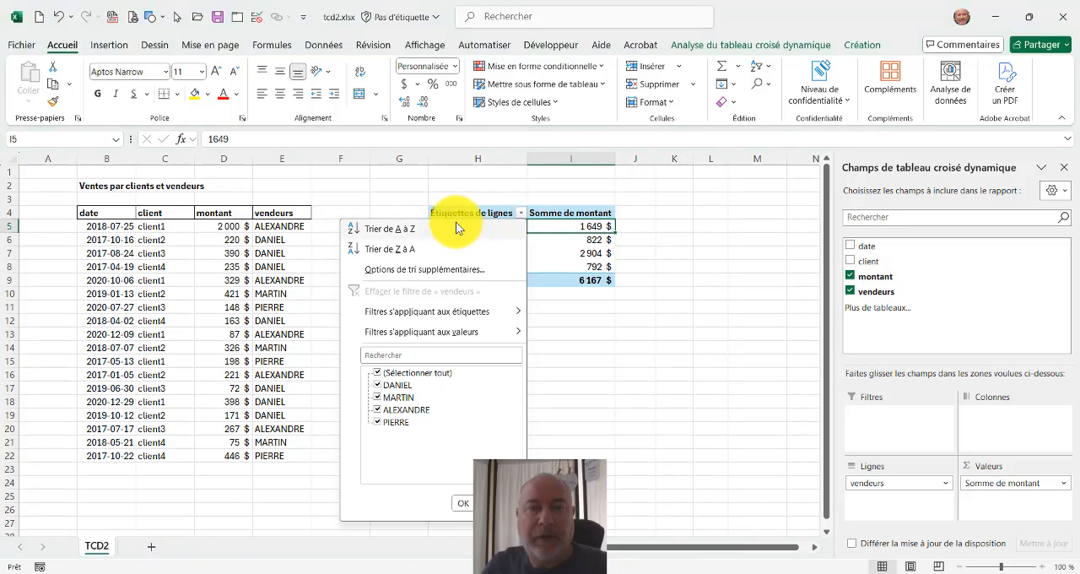
key(Escape)
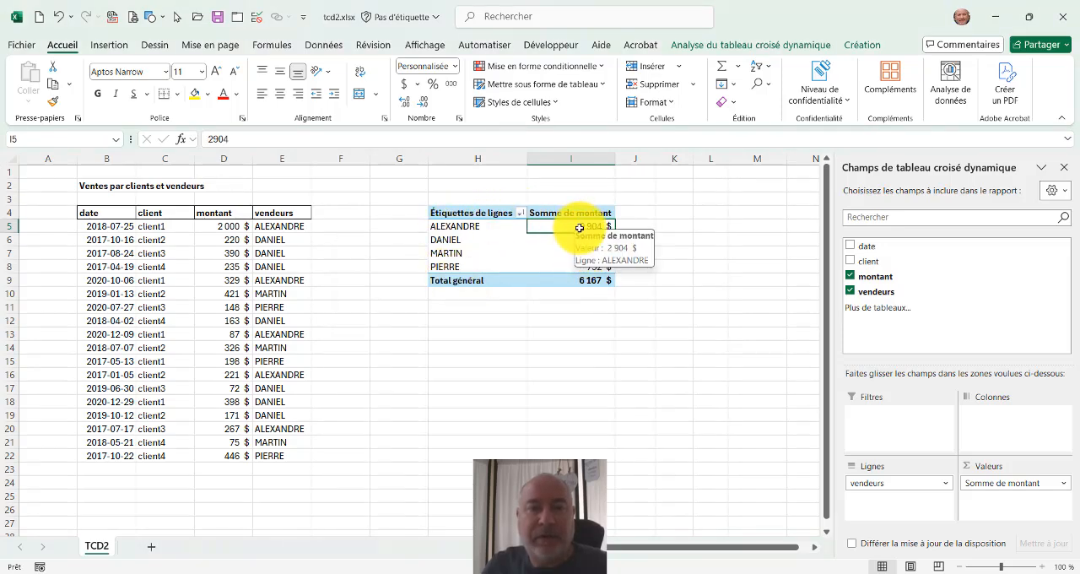
click(578, 240)
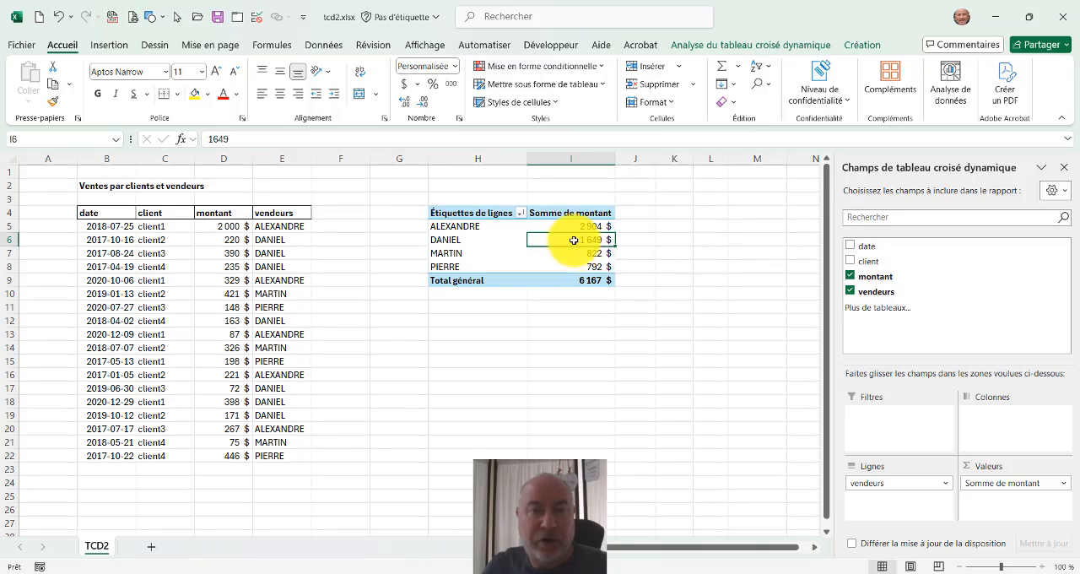
right_click(572, 244)
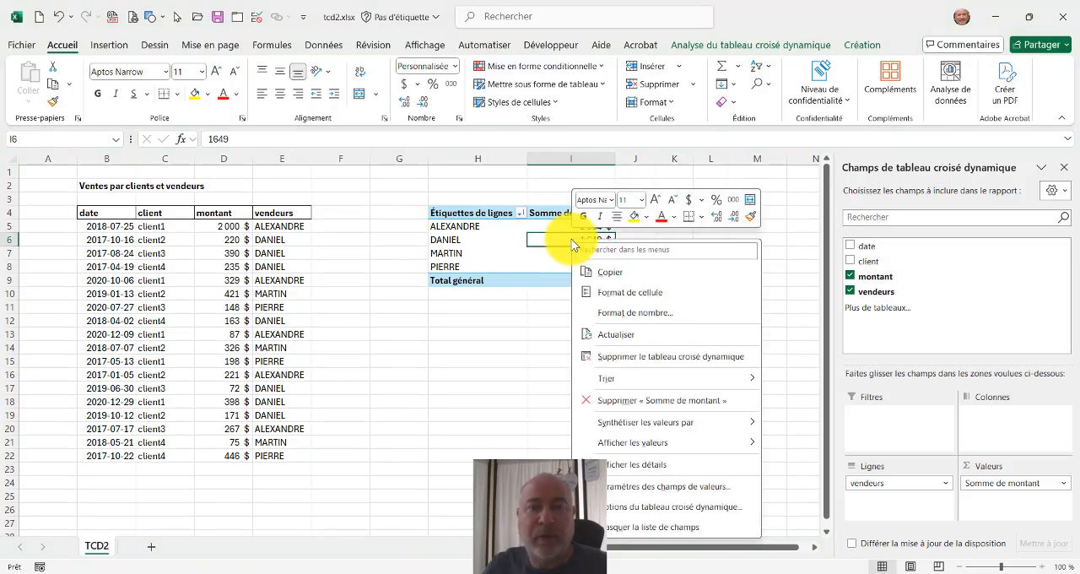
mouse_move(618, 375)
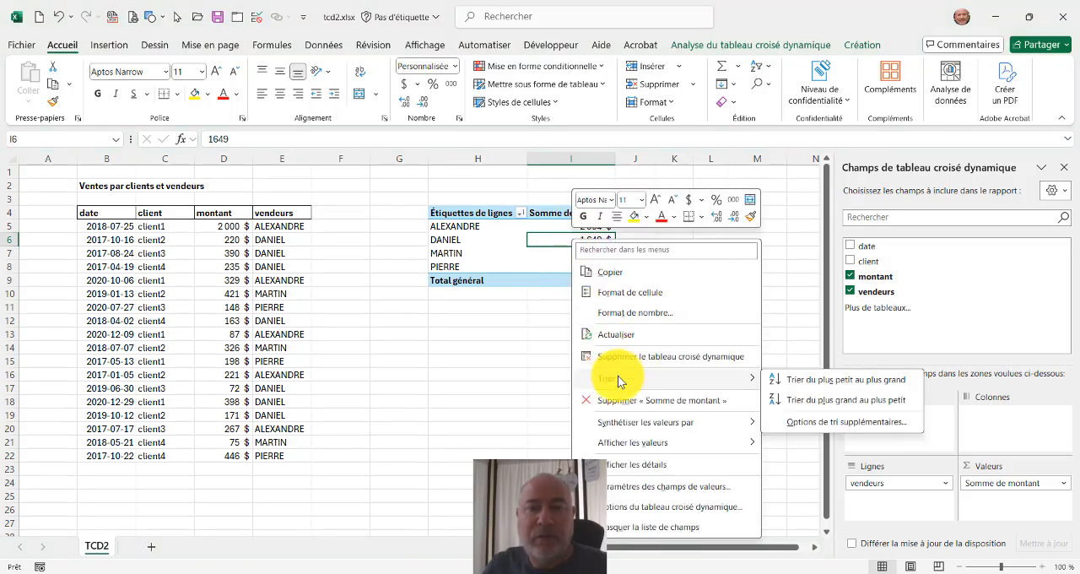
click(815, 379)
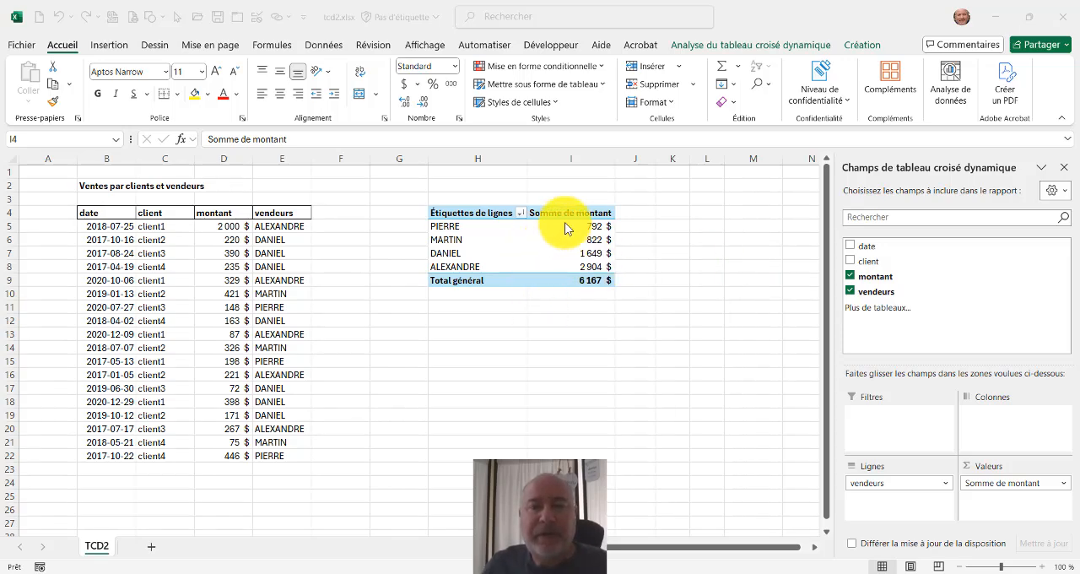
Add the client field to the pivot table's columns and sort the column labels from Z to A.
click(864, 265)
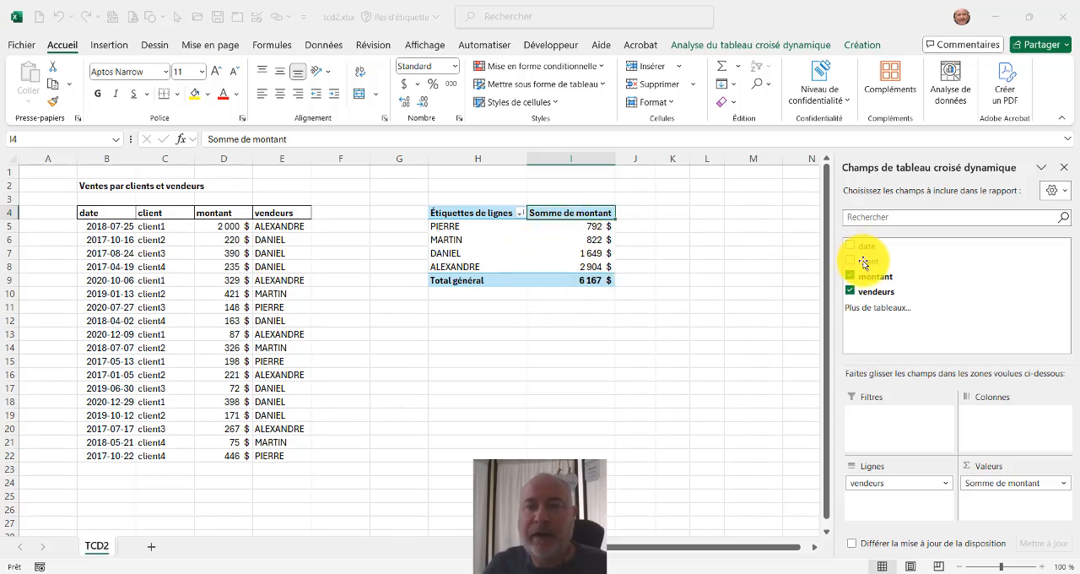
drag(863, 264, 1004, 430)
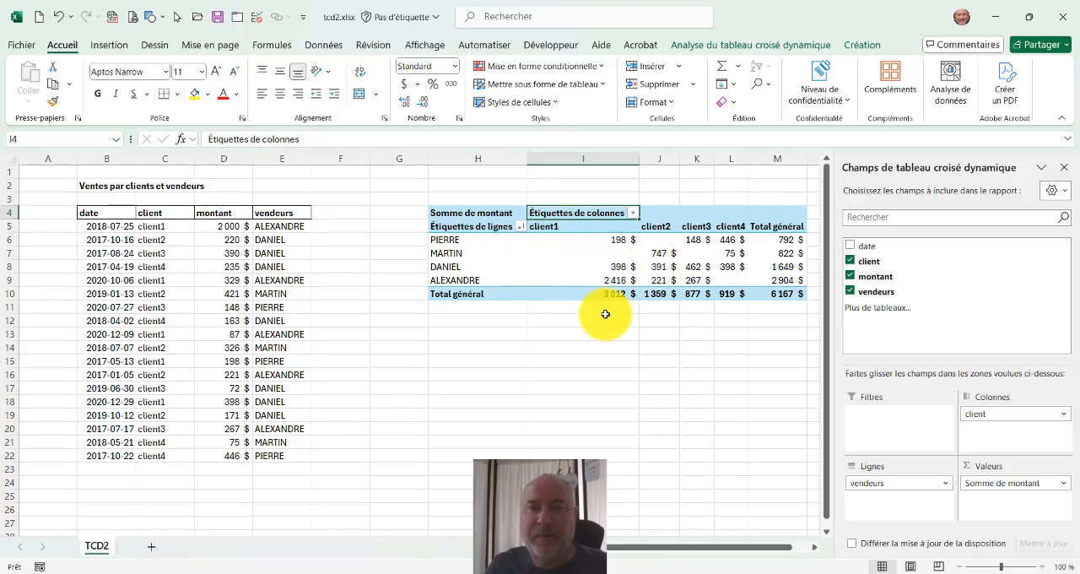
click(634, 214)
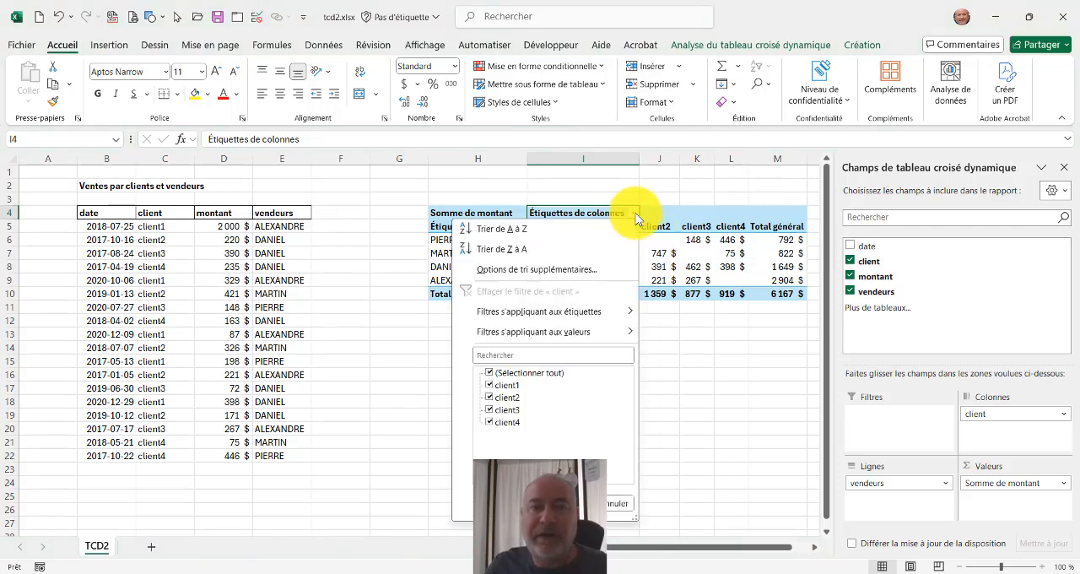
click(503, 230)
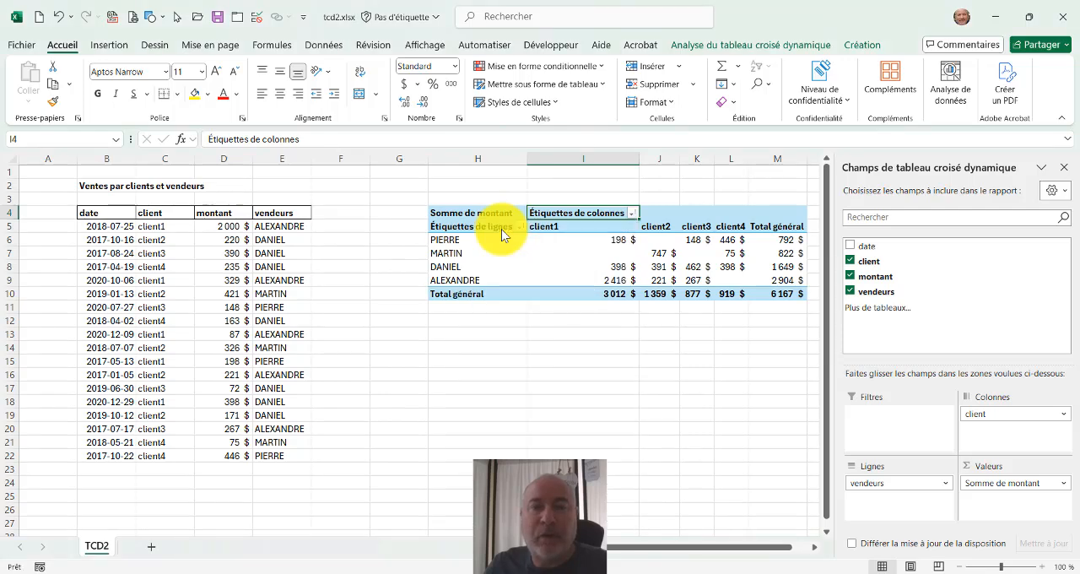
click(633, 214)
click(543, 249)
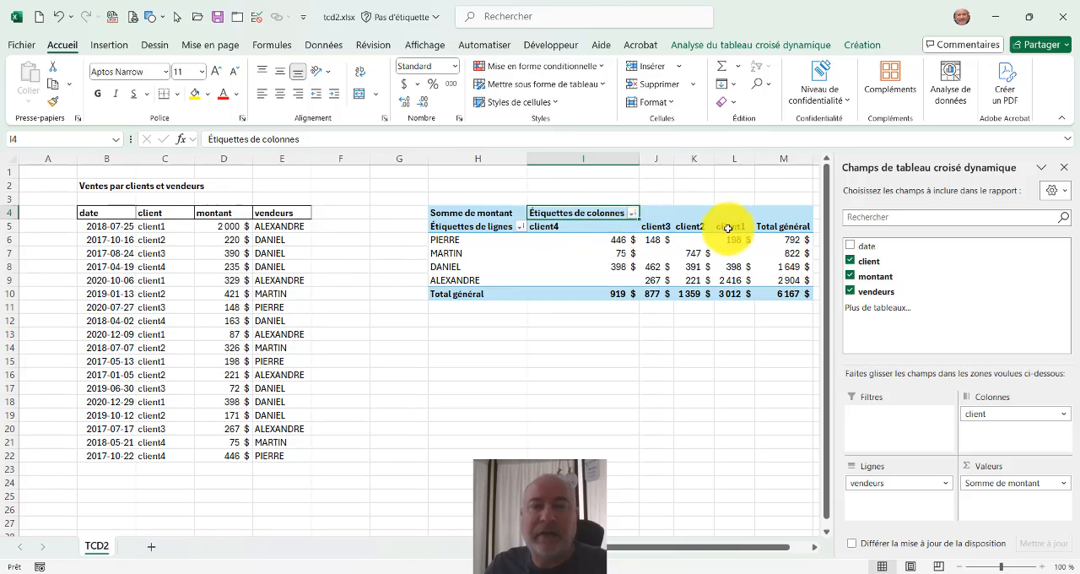
Filter the column labels to keep only client1 and client2.
click(635, 212)
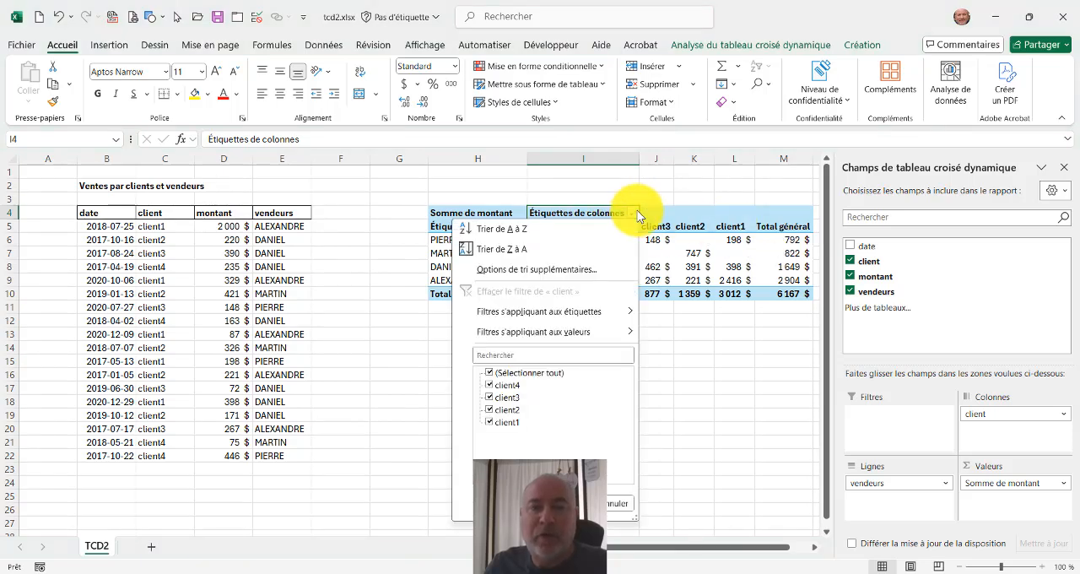
click(490, 373)
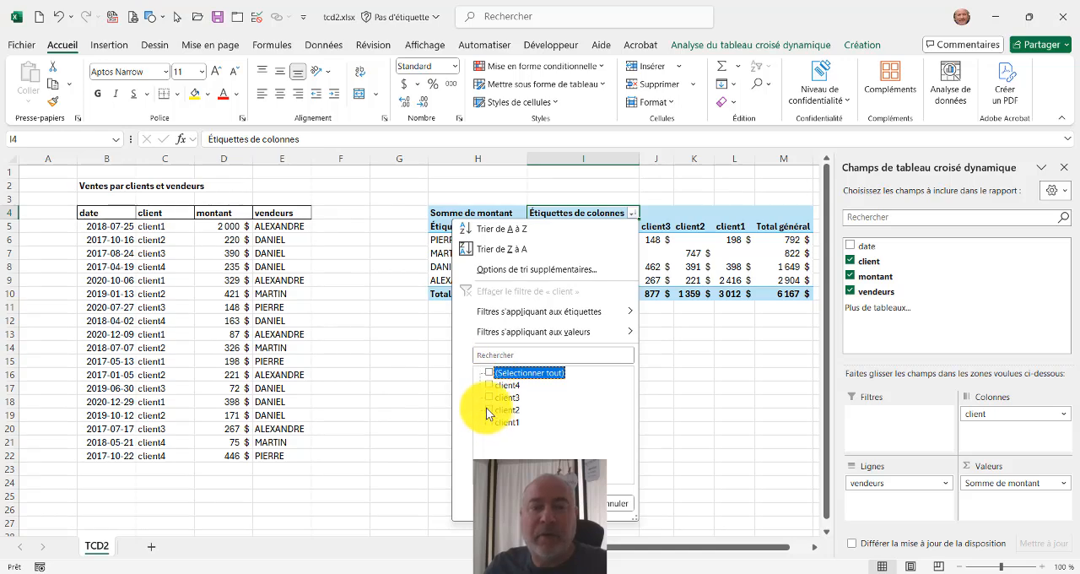
click(489, 422)
click(490, 410)
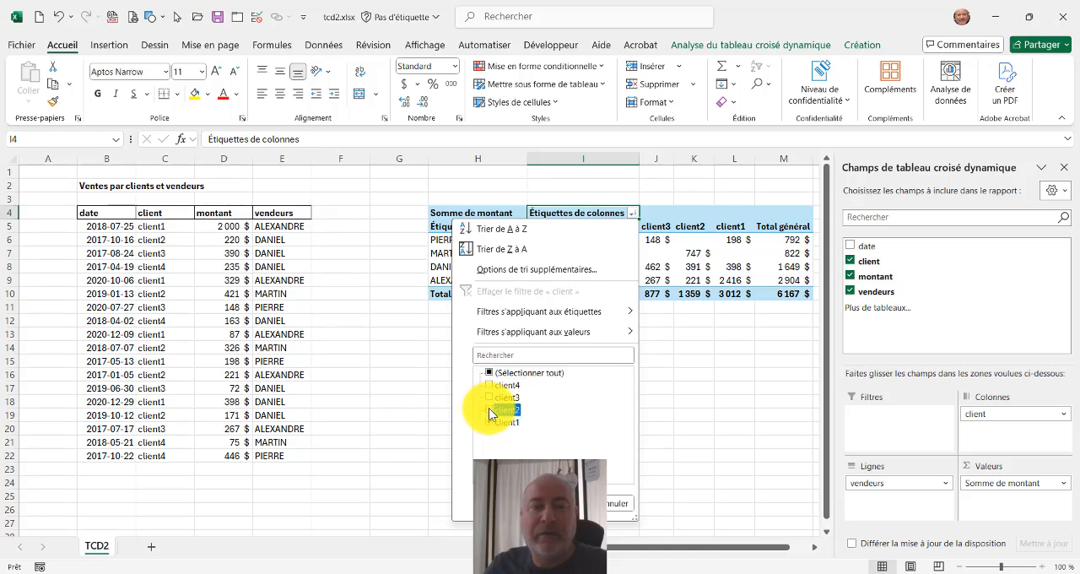
click(578, 503)
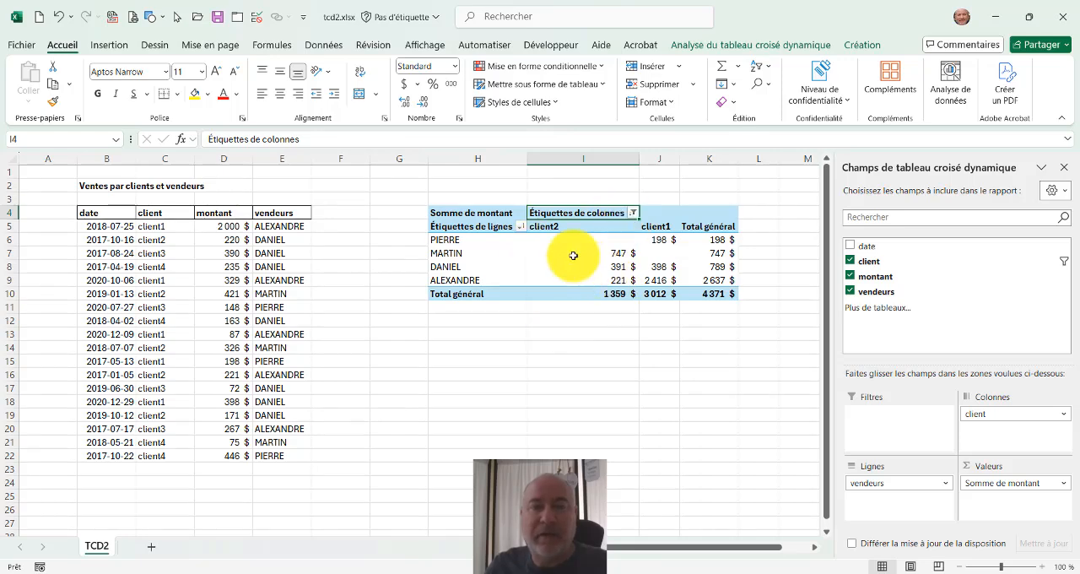
Sort the column labels from A to Z and include client3 in the column filter.
click(634, 214)
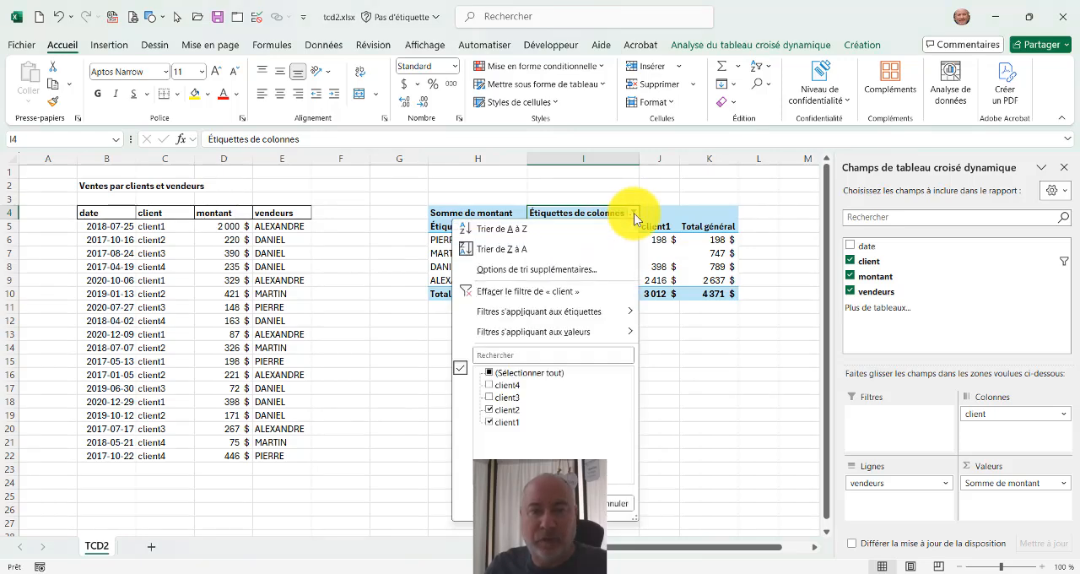
click(562, 232)
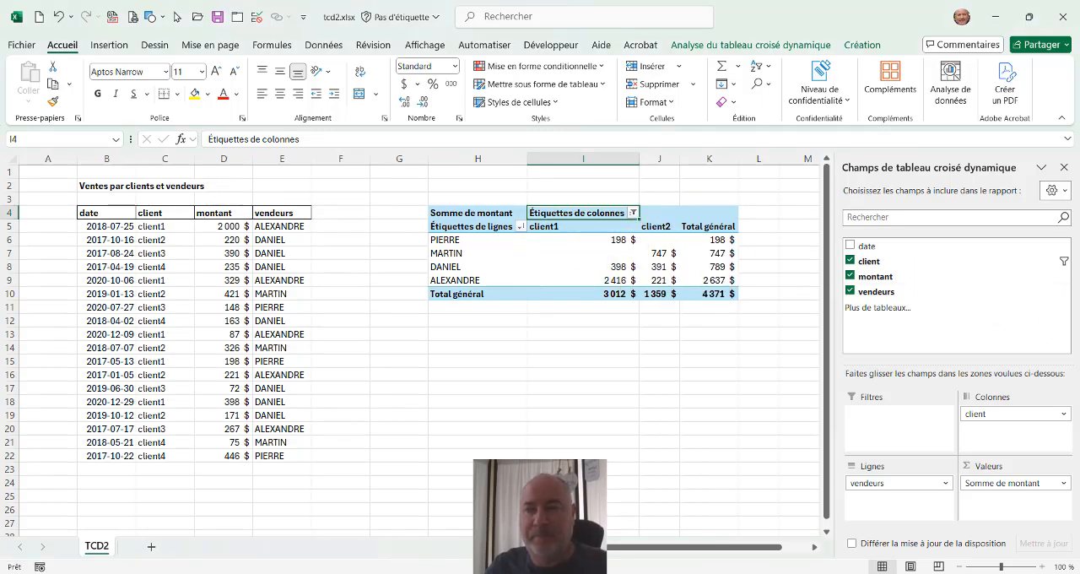
click(633, 219)
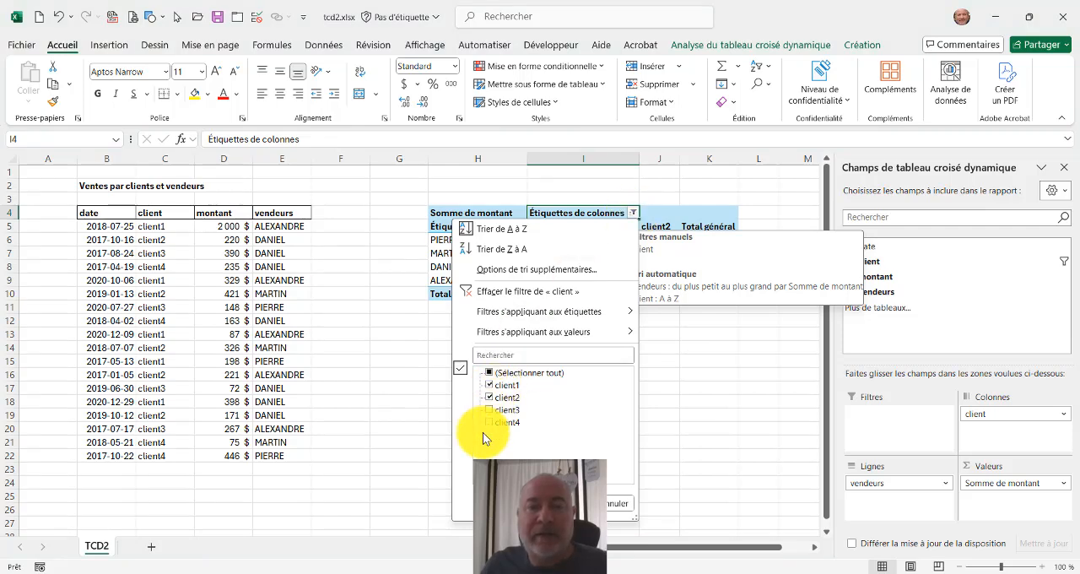
click(490, 410)
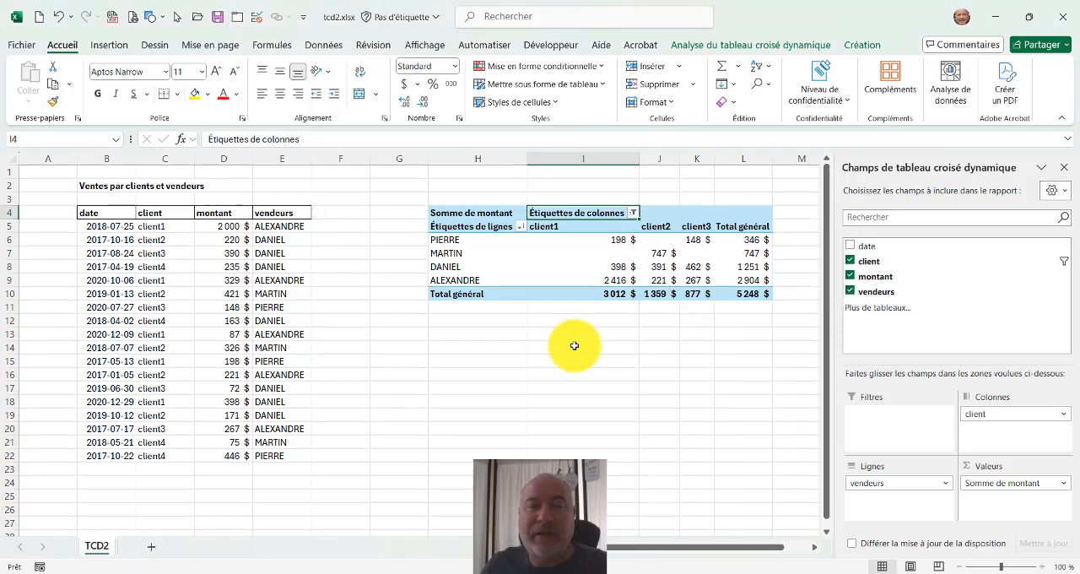
mouse_move(574, 290)
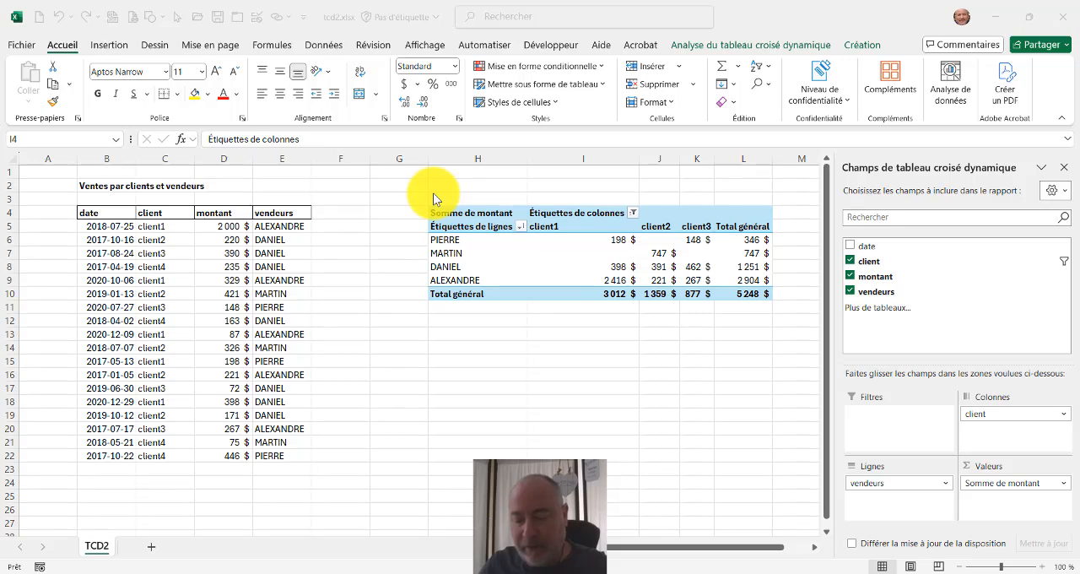
mouse_move(415, 195)
mouse_down()
mouse_move(600, 245)
mouse_move(650, 245)
mouse_up()
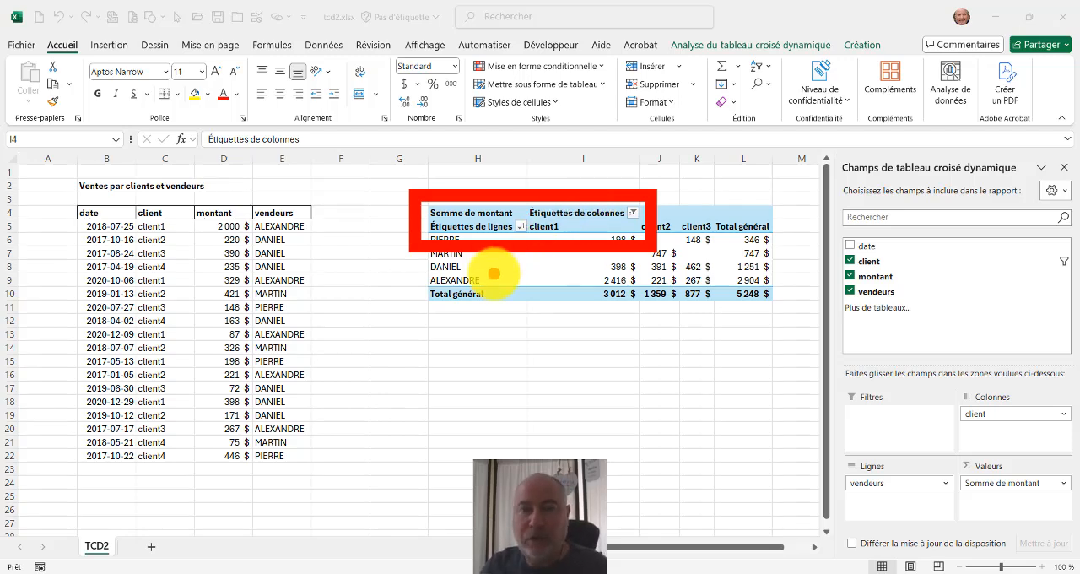
key(Escape)
Rename the pivot table's Étiquettes de lignes header in H5 as Vendeurs.
click(462, 225)
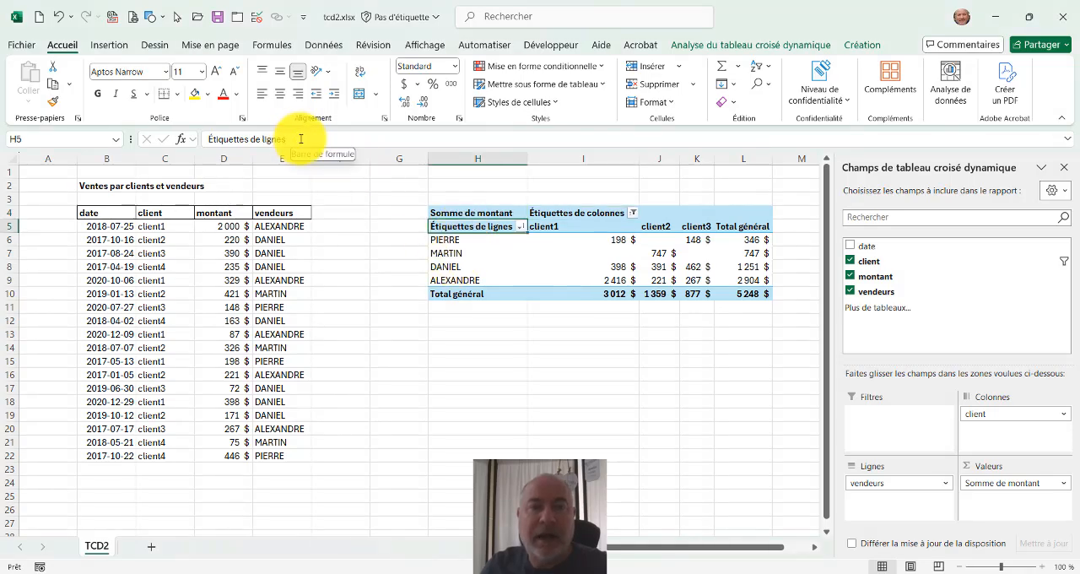
drag(302, 139, 165, 113)
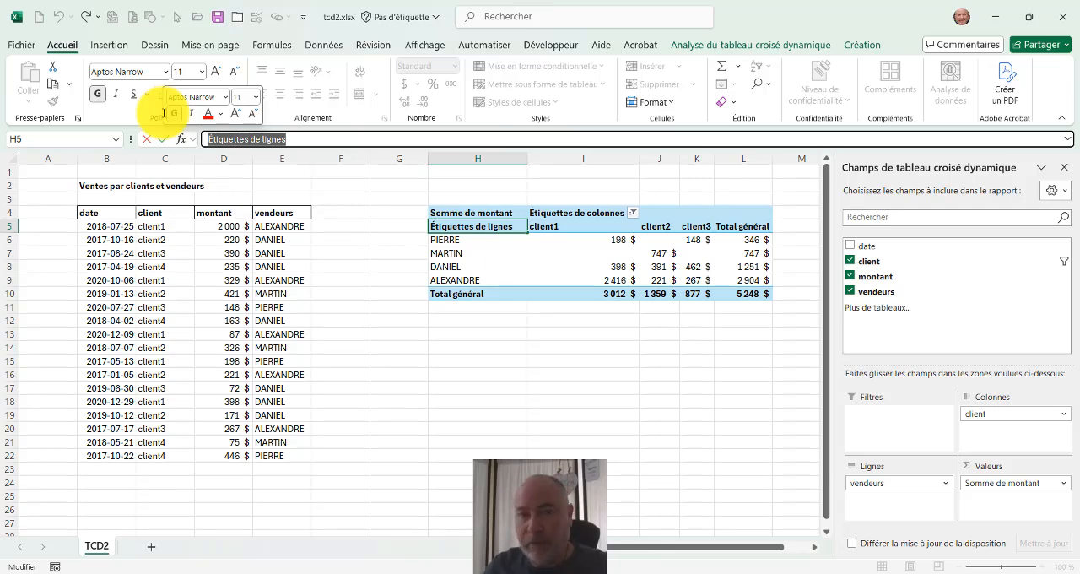
key(BackSpace)
text(V)
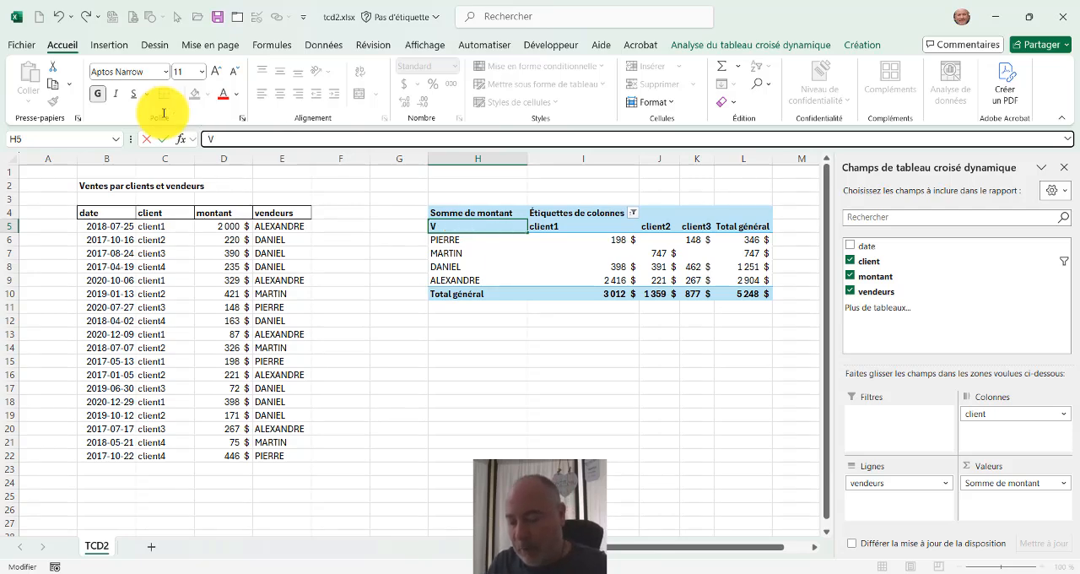
text(endeurs)
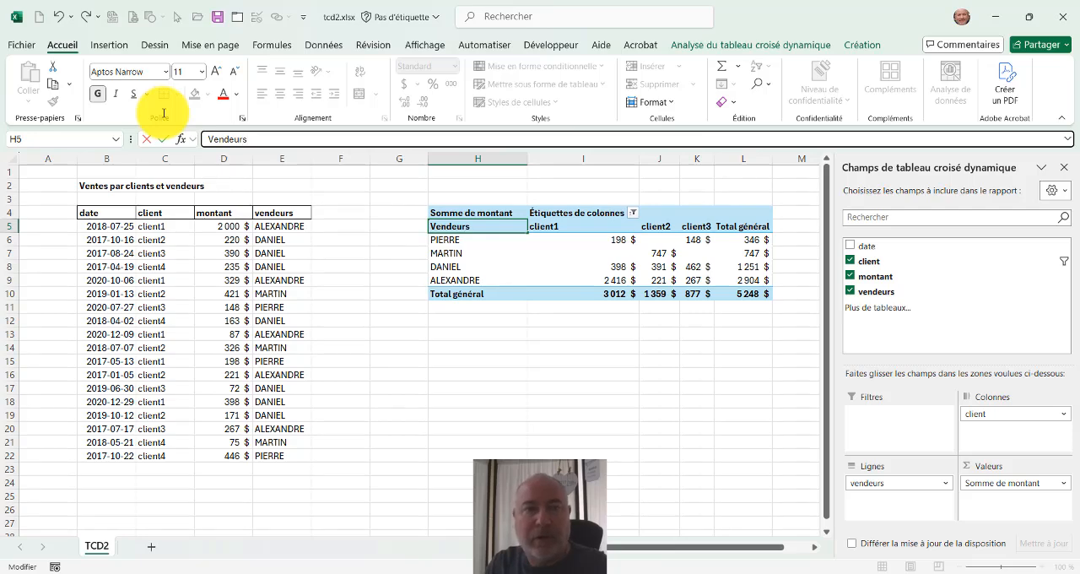
key(Return)
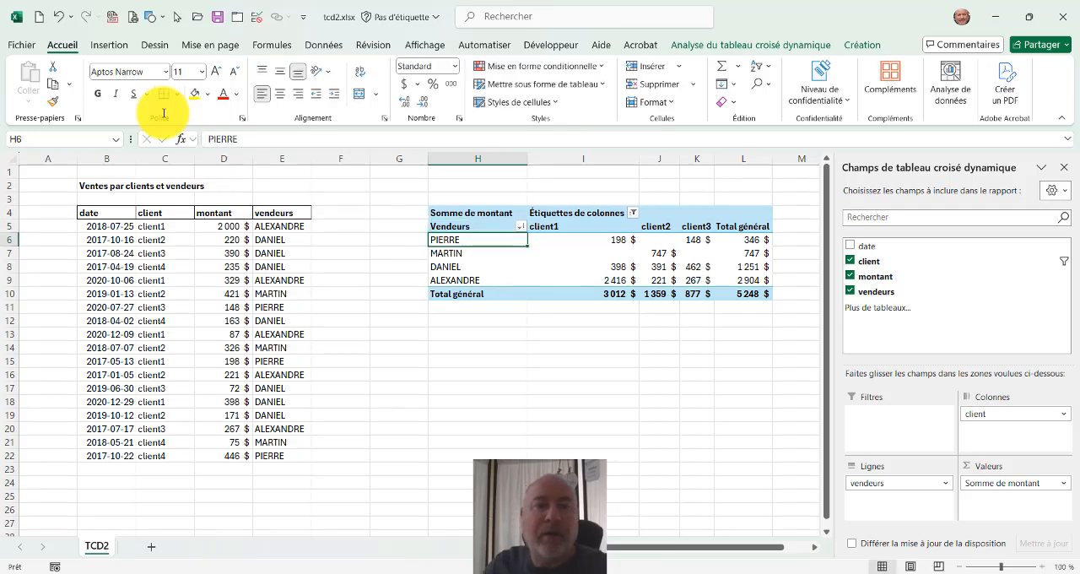
Rename the pivot table's Étiquettes de colonnes header in I4 as Clients.
click(586, 212)
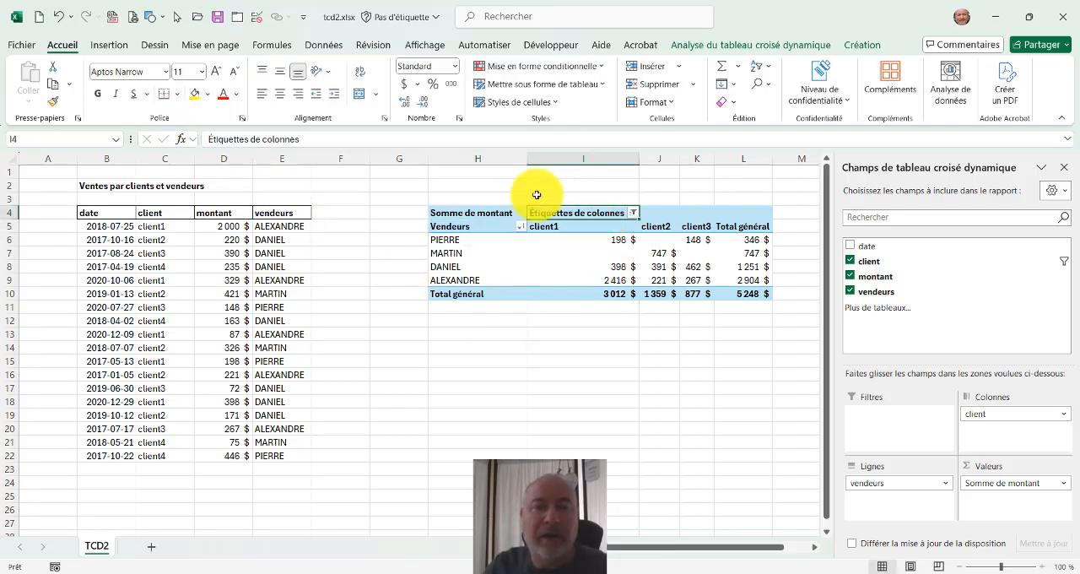
click(307, 136)
drag(307, 137, 174, 135)
key(BackSpace)
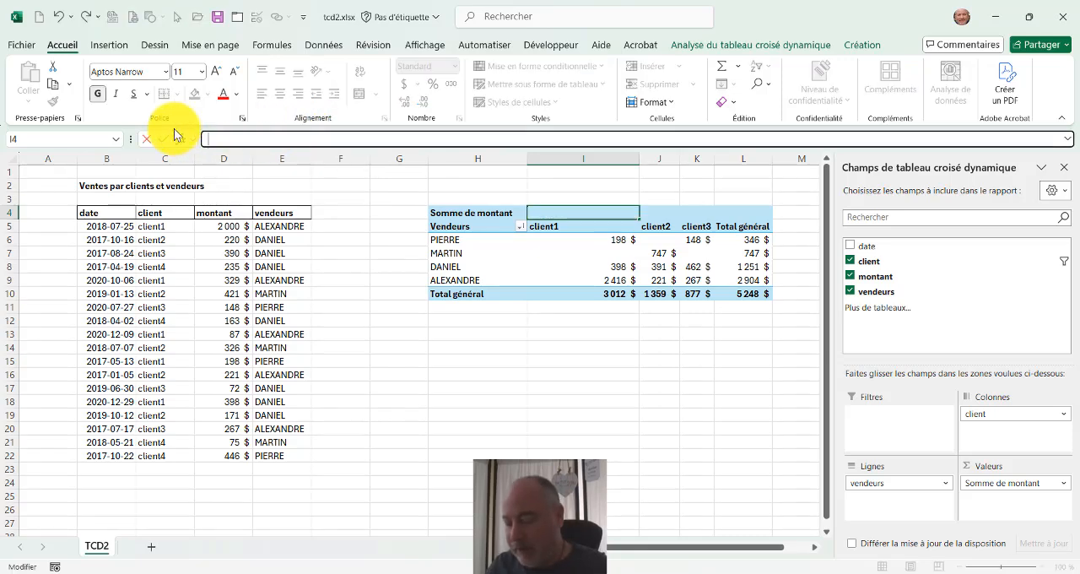
text(Client)
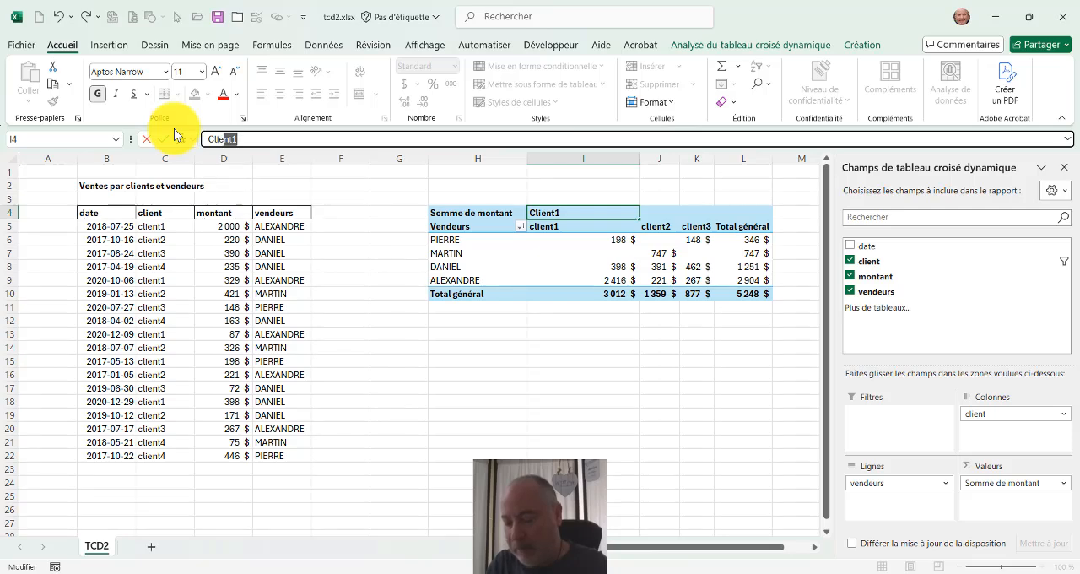
text(s)
key(Return)
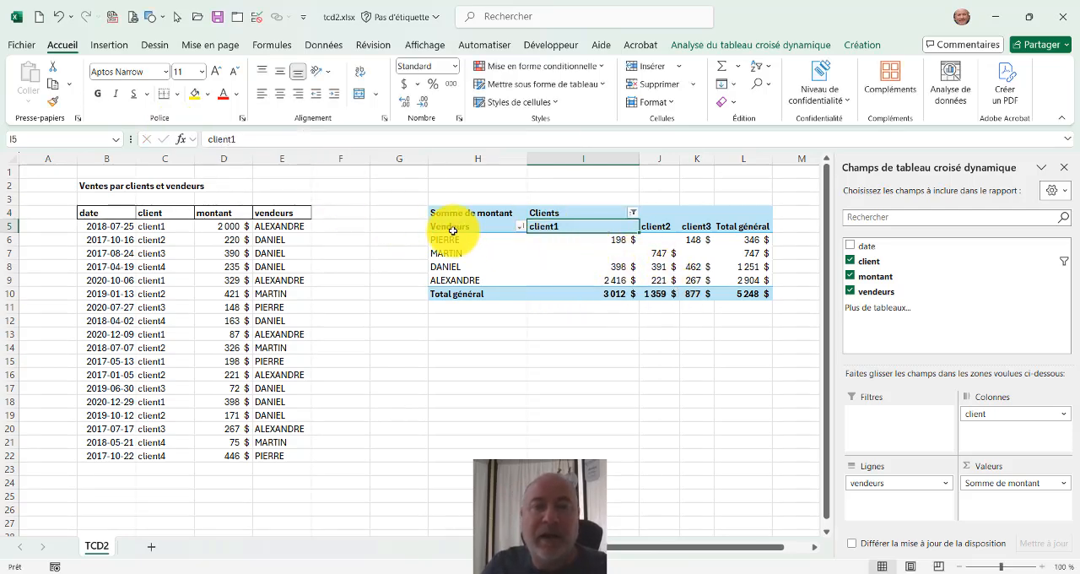
Rename the pivot table's Somme de montant header in H4 as Total.
click(473, 213)
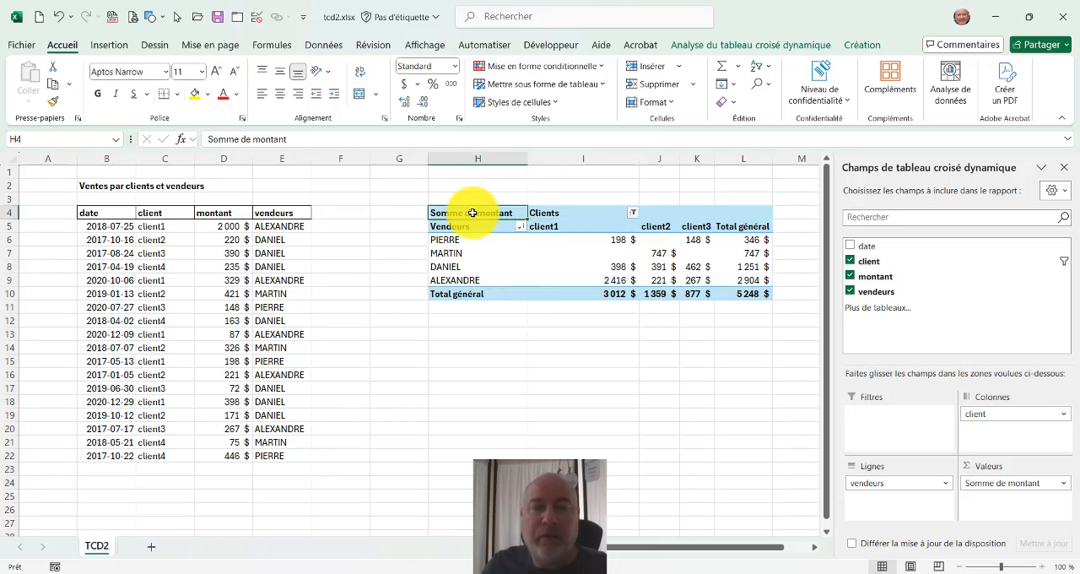
drag(297, 138, 209, 138)
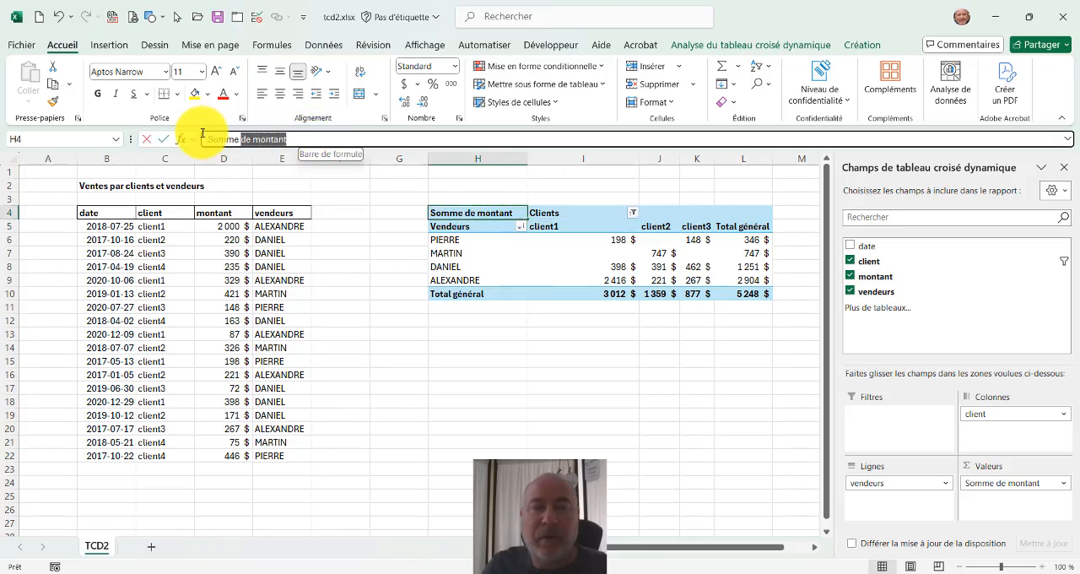
text(Total général)
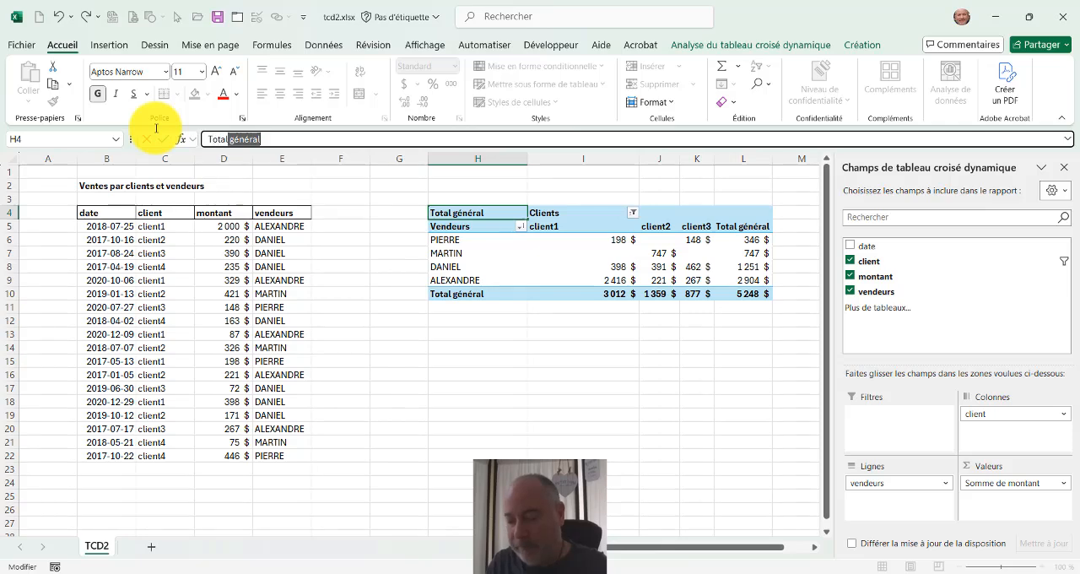
key(Return)
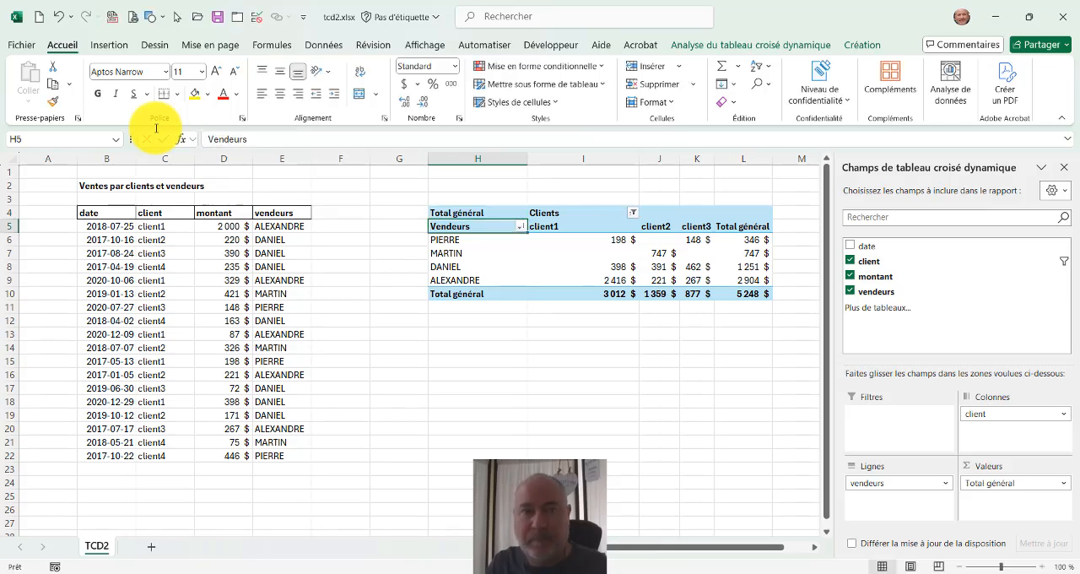
click(465, 210)
click(273, 138)
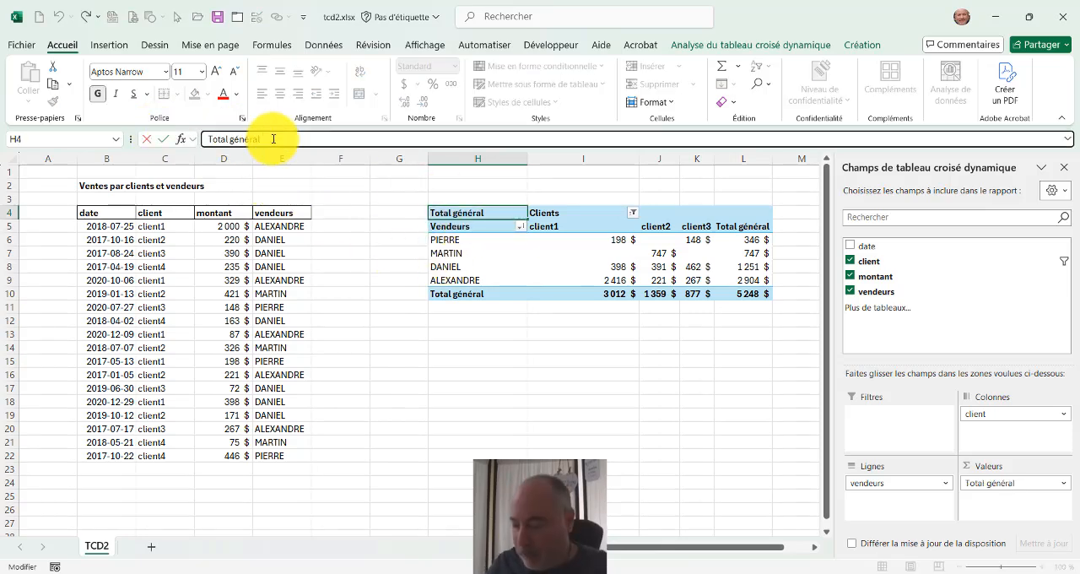
key(BackSpace)
key(BackSpace)
key(BackSpace)
key(BackSpace)
key(BackSpace)
key(BackSpace)
key(Return)
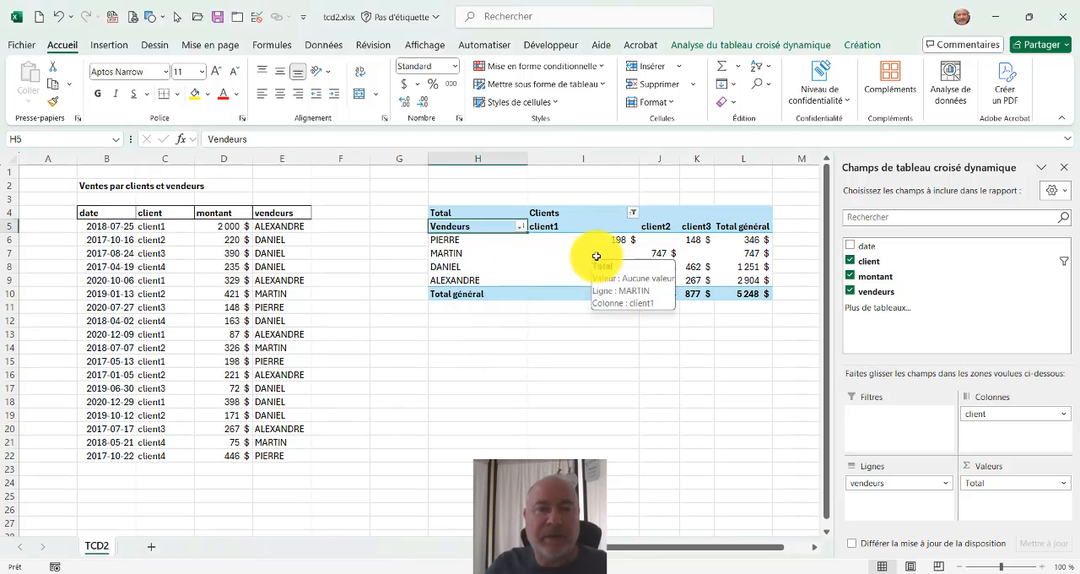
key(ctrl+2)
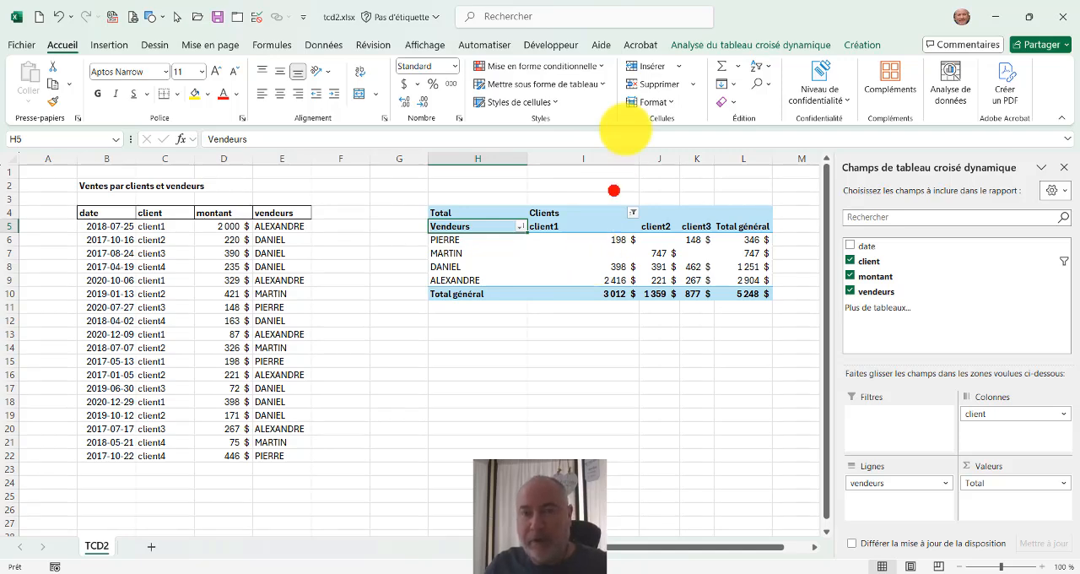
drag(651, 27, 901, 74)
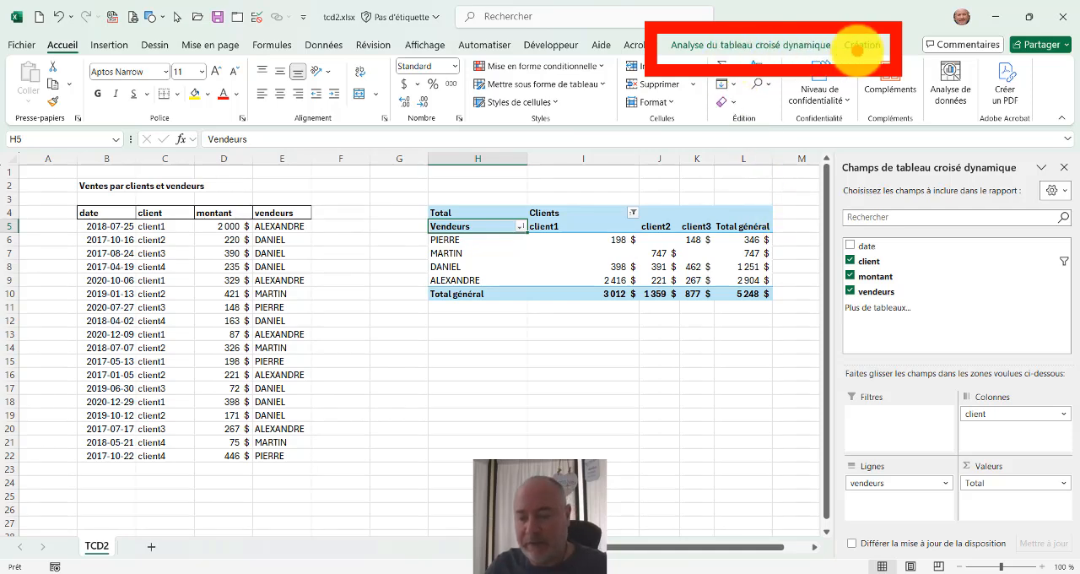
key(Escape)
Try a few Clair styles on the pivot table, including the light pink one and the green bordered one.
click(857, 49)
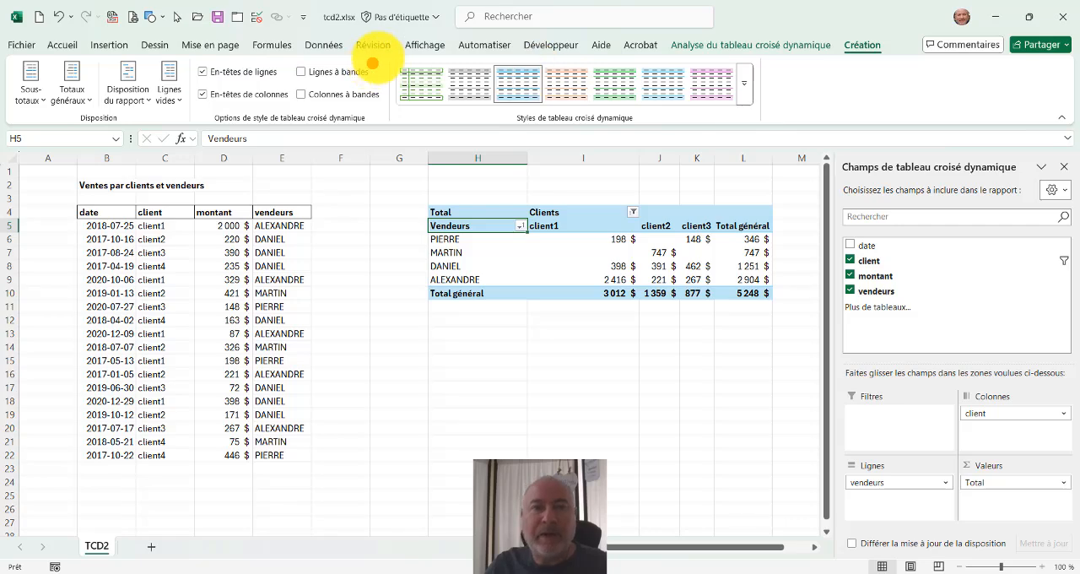
drag(382, 53, 789, 135)
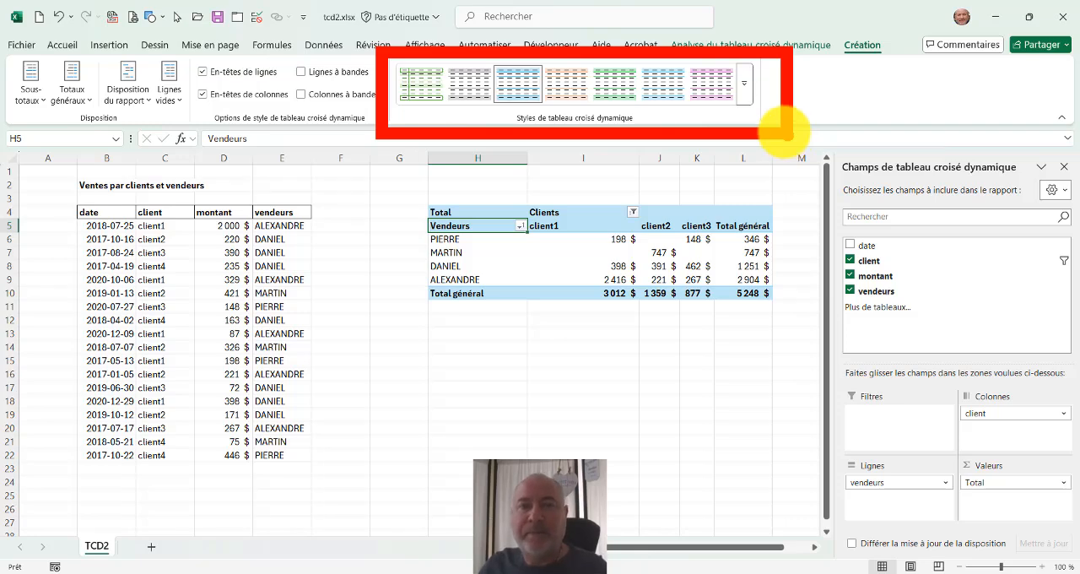
drag(717, 52, 764, 120)
key(Escape)
click(746, 99)
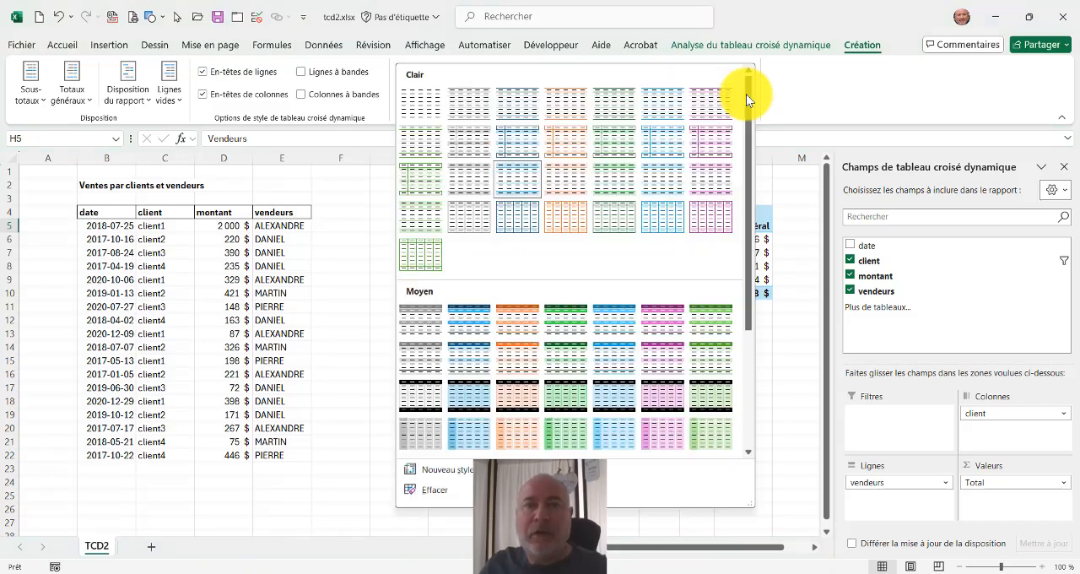
click(566, 177)
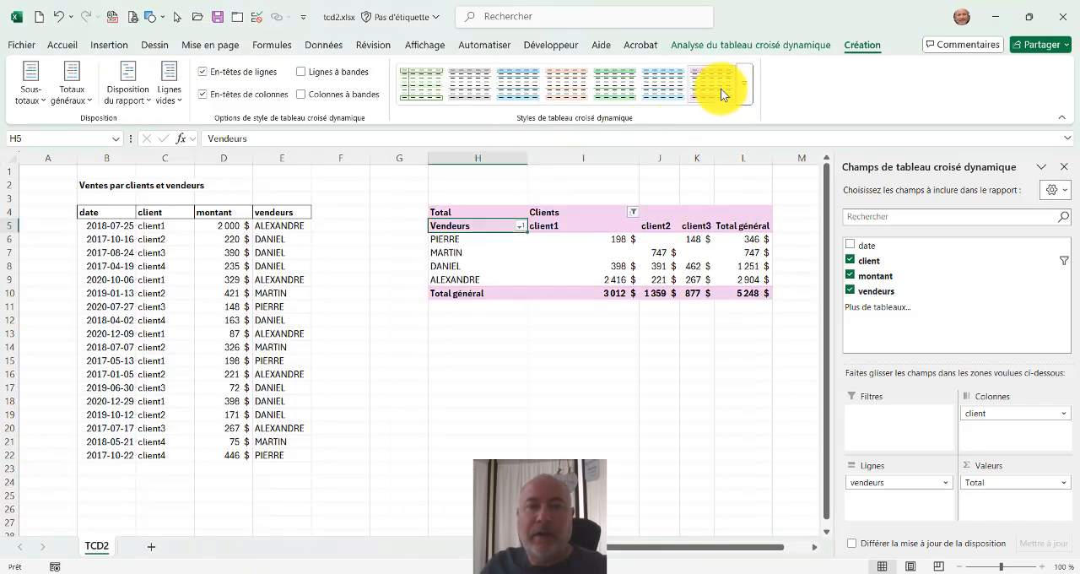
click(668, 92)
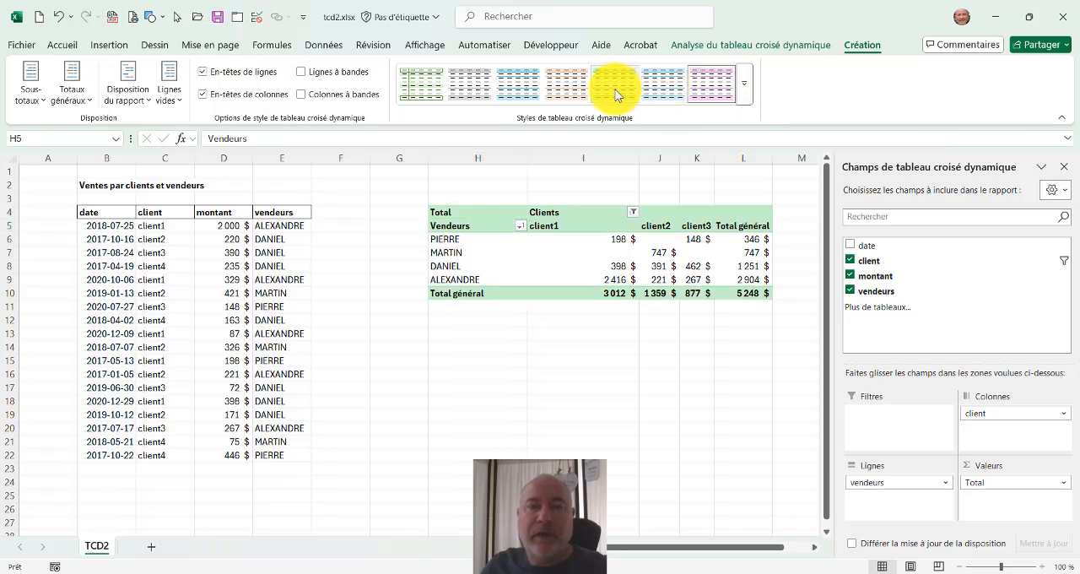
click(427, 91)
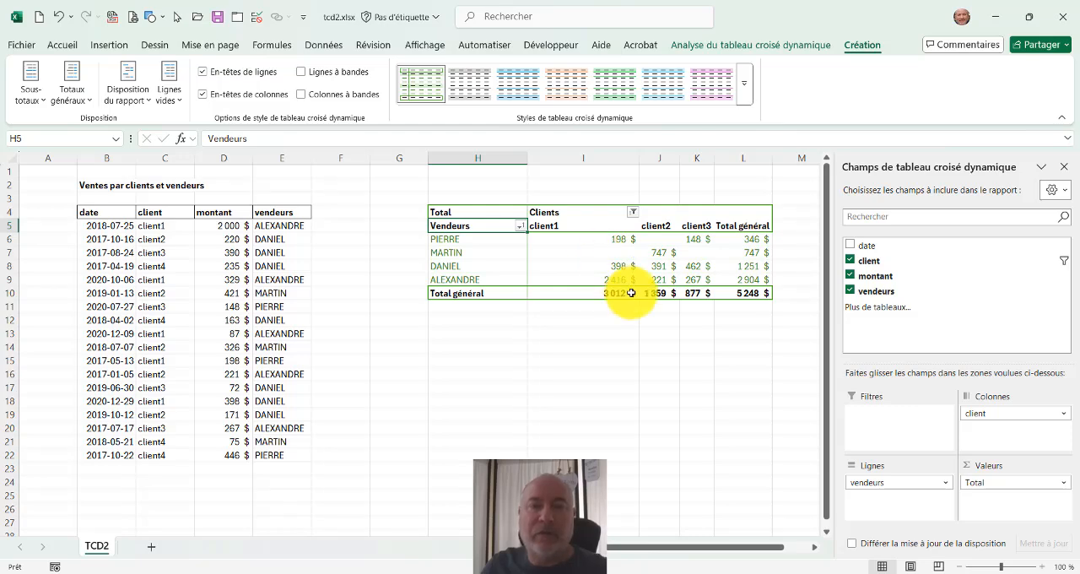
Apply the blue style with plain header cells and thin lines from the first row of the Clair group to the pivot table.
click(743, 100)
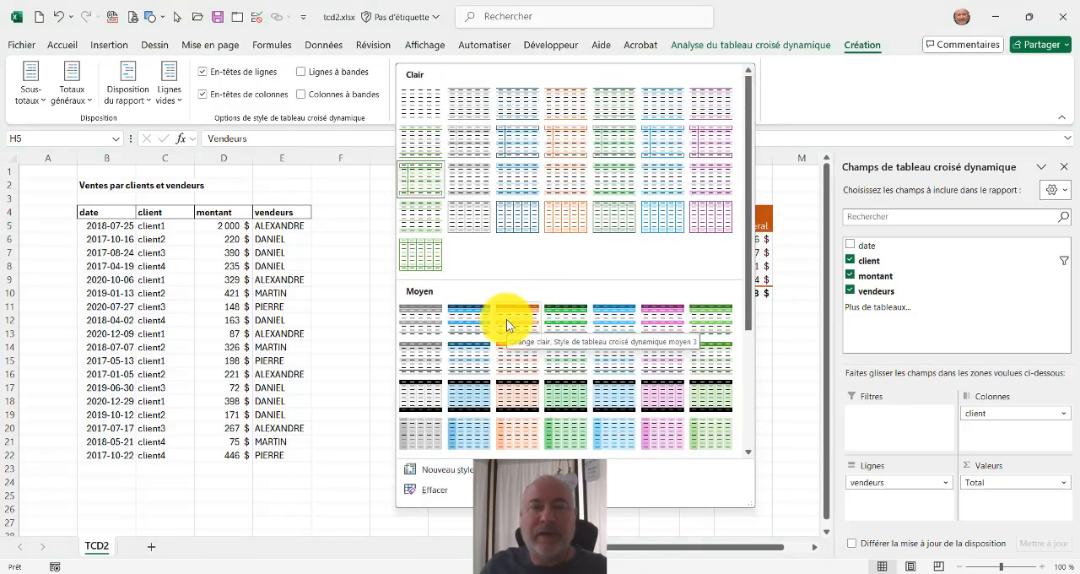
click(422, 149)
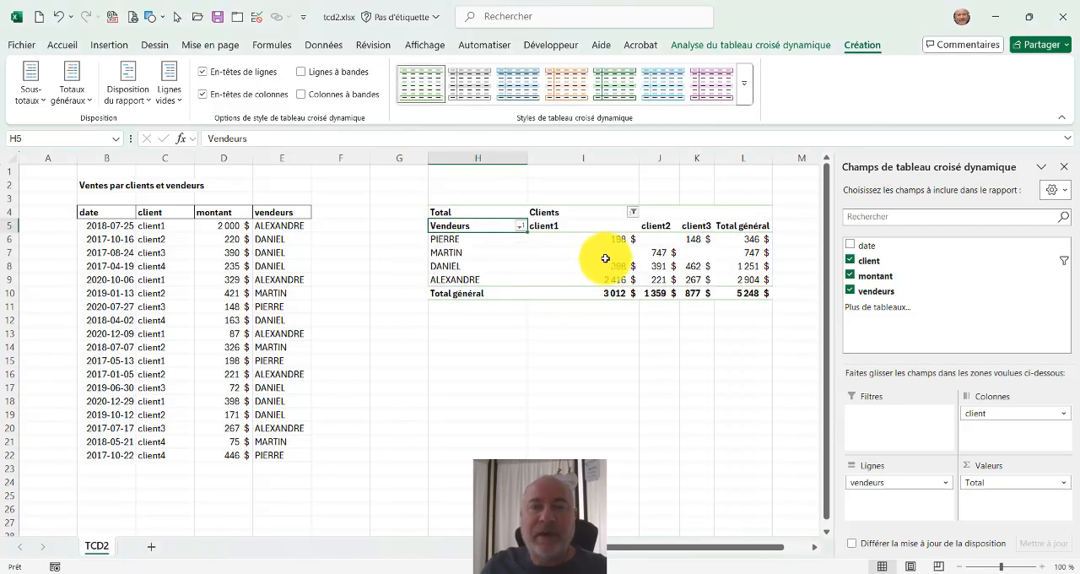
click(745, 83)
click(532, 106)
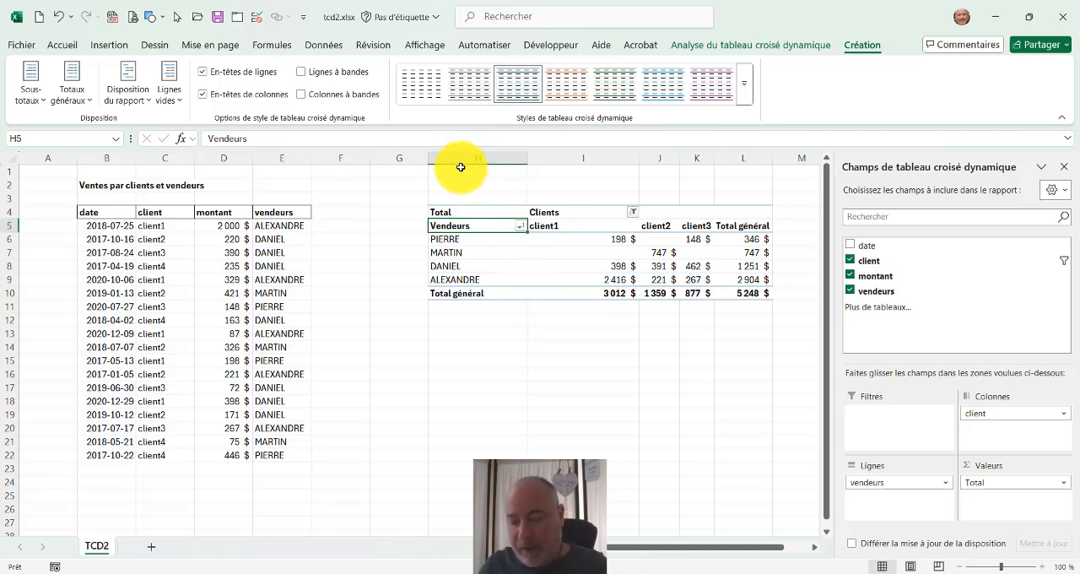
Turn the pivot table's row header and column header style options off and back on.
mouse_move(180, 49)
mouse_down()
mouse_move(188, 71)
mouse_move(404, 135)
mouse_up()
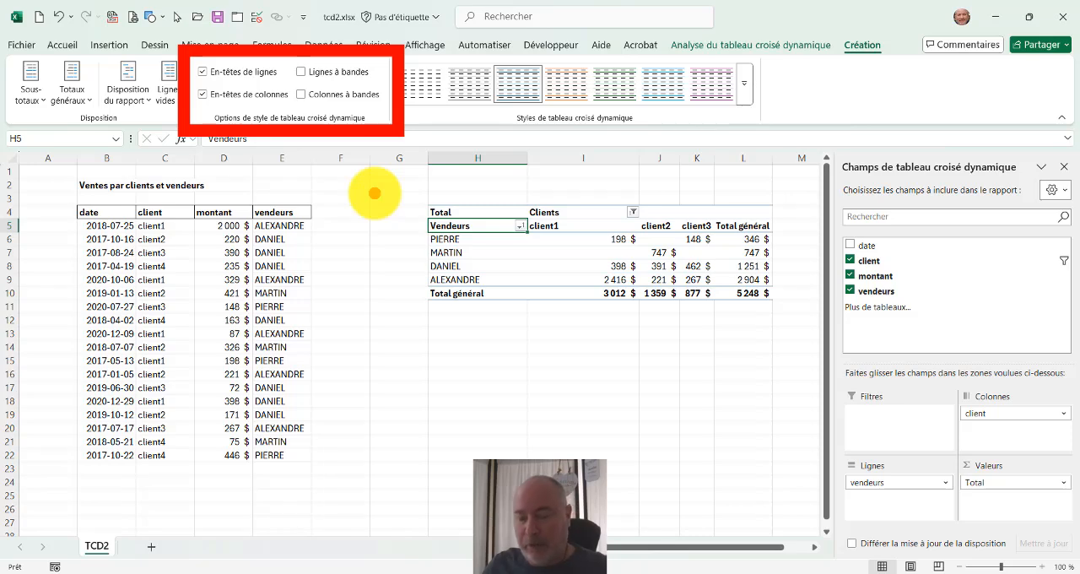
key(Escape)
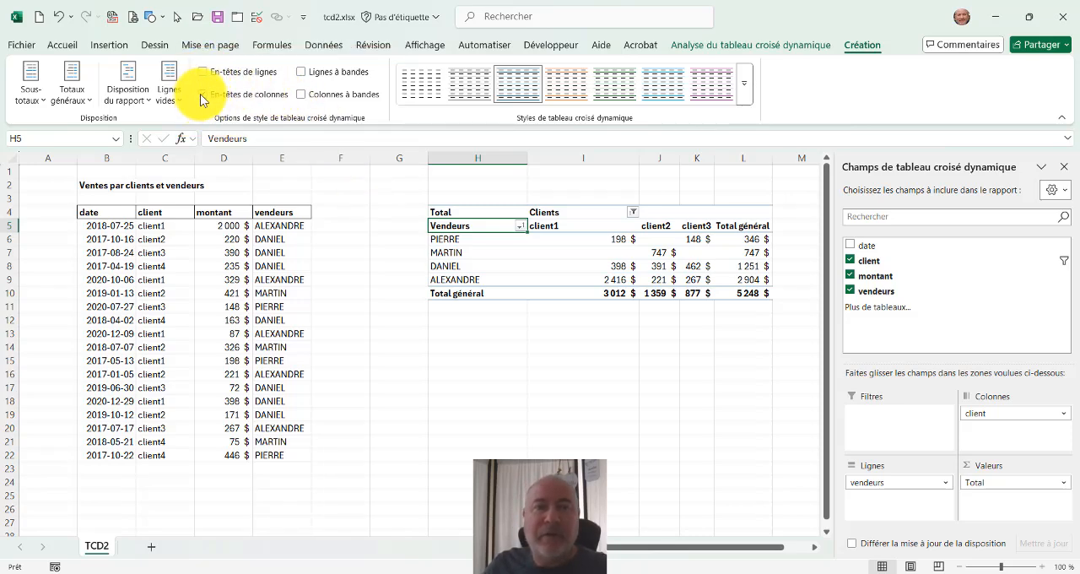
click(203, 94)
click(203, 95)
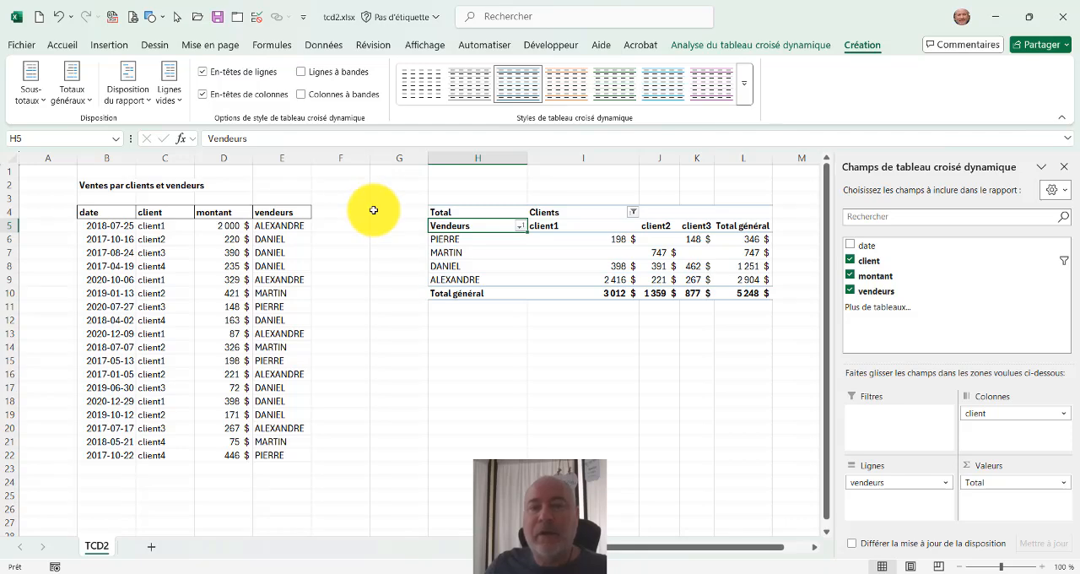
Enable banded rows on the pivot table and apply the light green style.
click(302, 73)
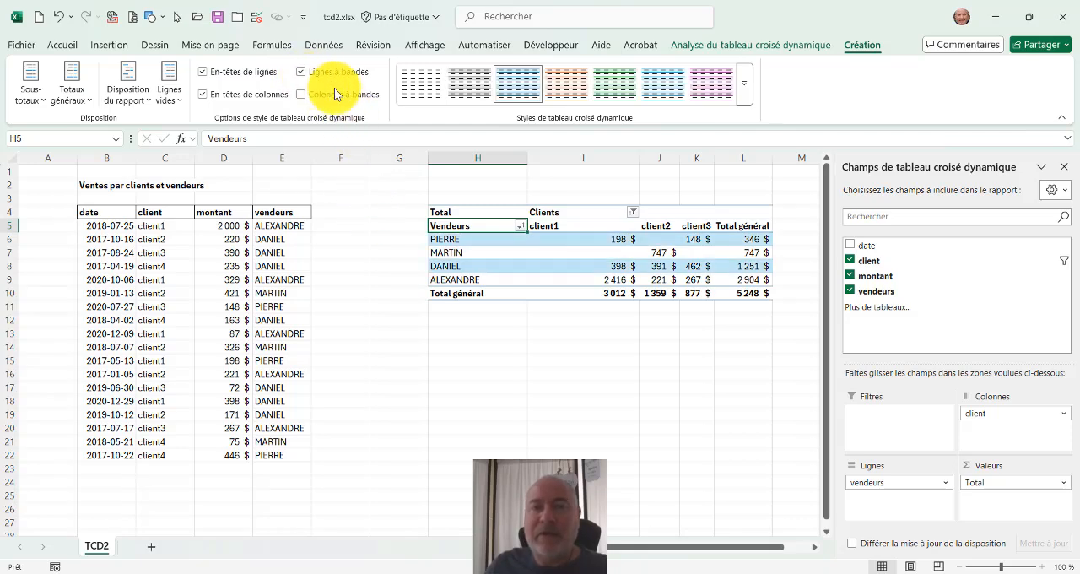
click(574, 85)
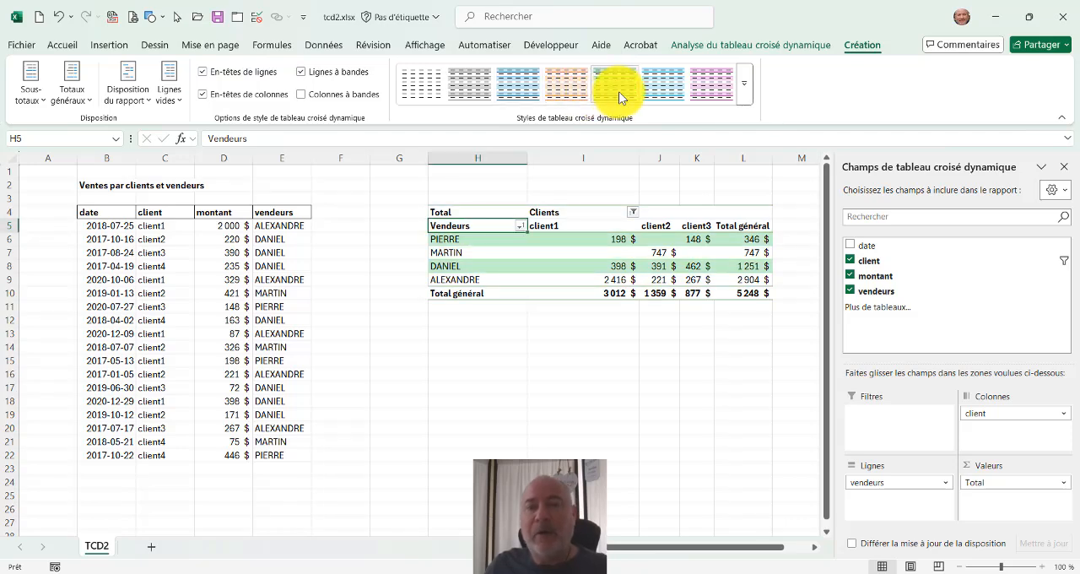
click(621, 95)
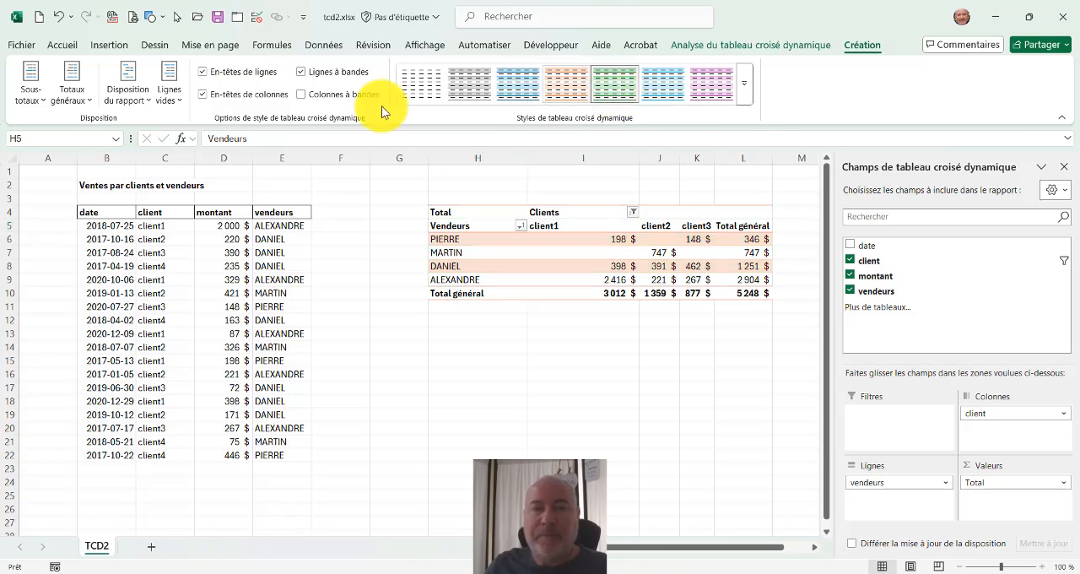
Enable banded columns on the pivot table and turn off banded rows.
click(301, 94)
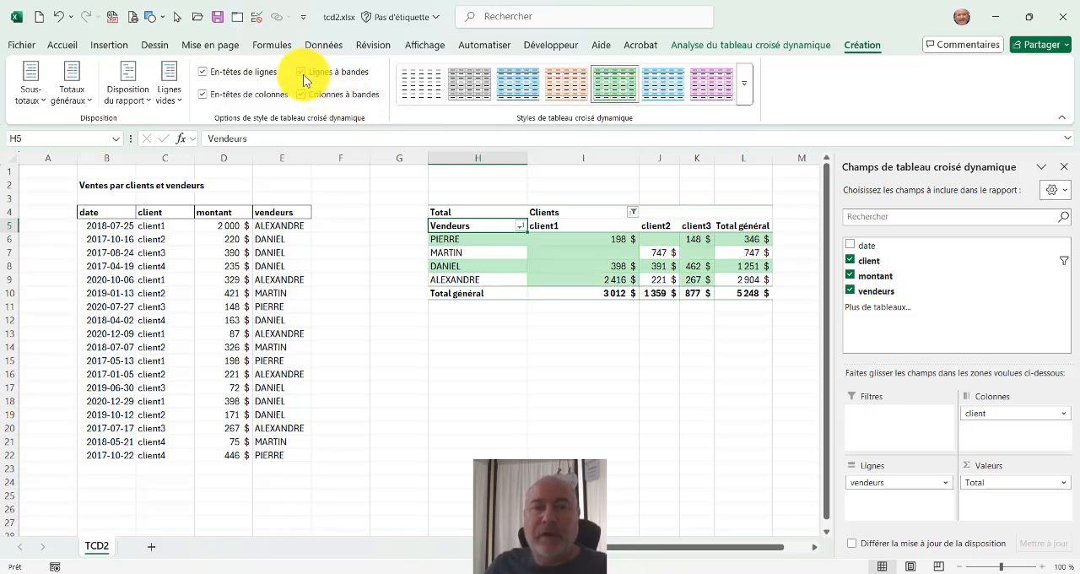
click(302, 72)
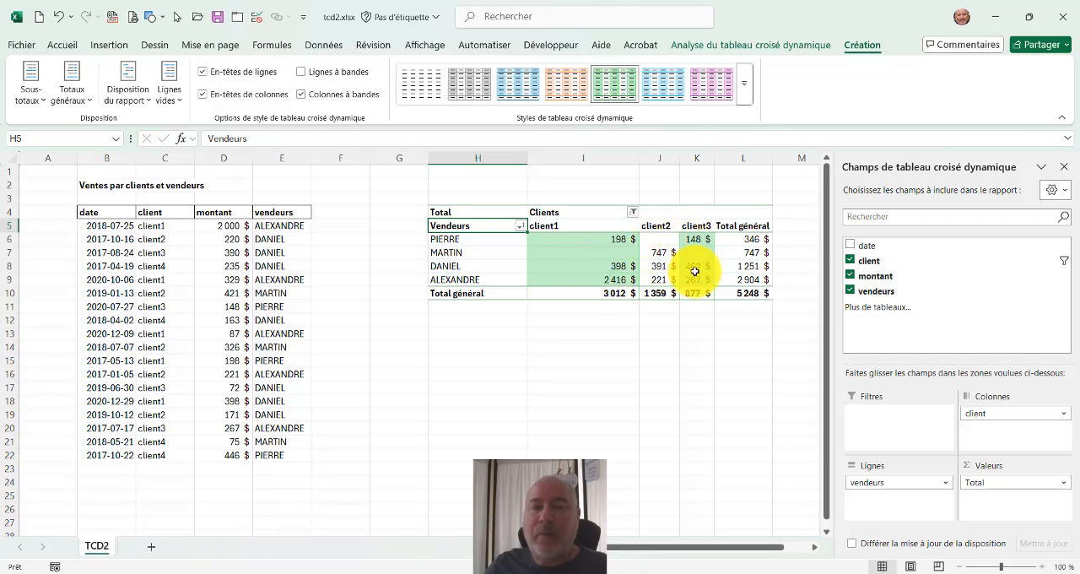
mouse_move(695, 271)
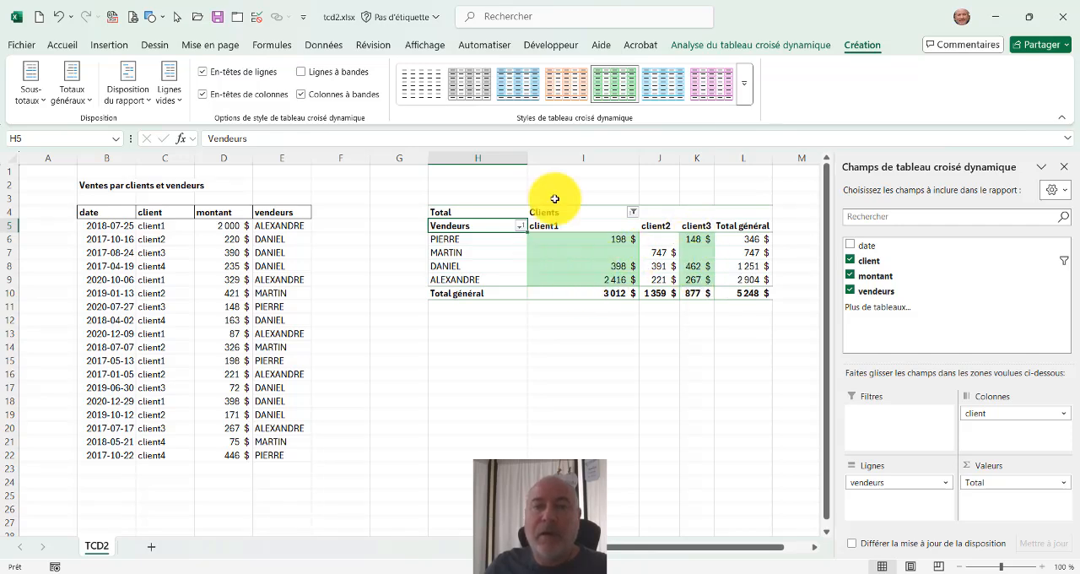
Apply the light blue style to the pivot table and switch its banding from columns to rows.
click(657, 88)
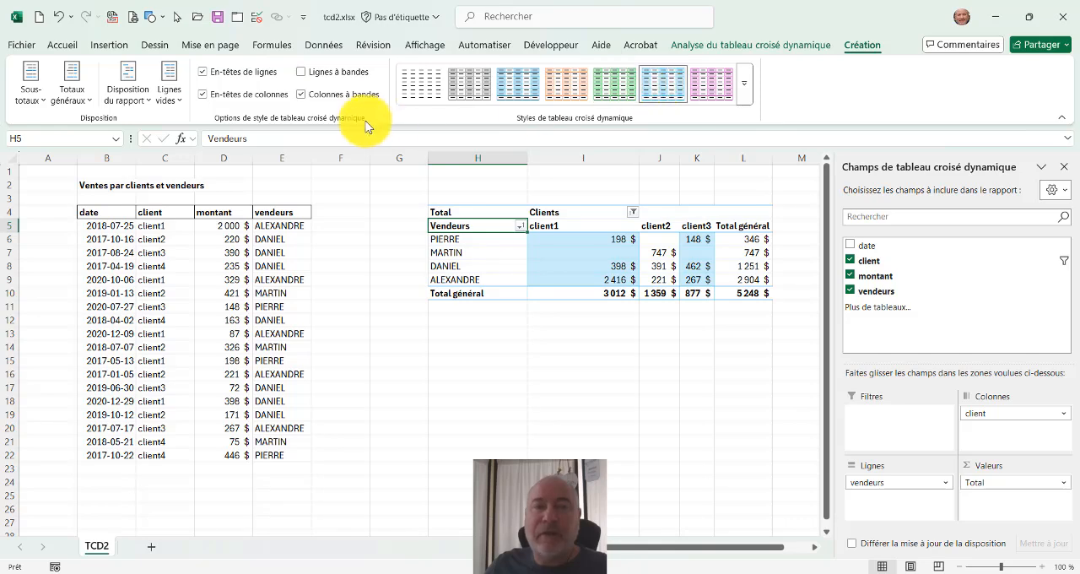
click(342, 94)
click(335, 76)
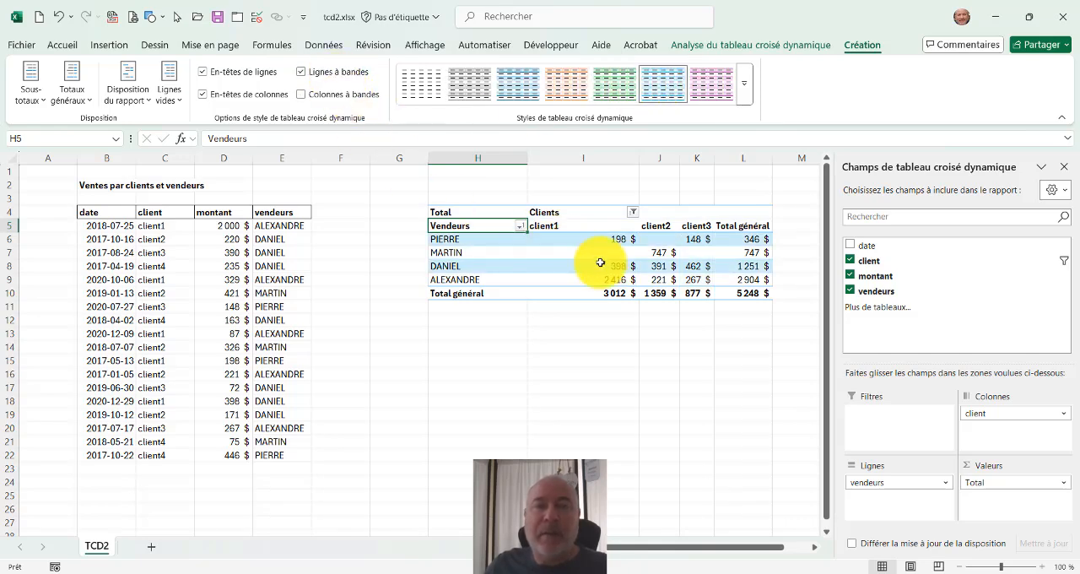
click(742, 94)
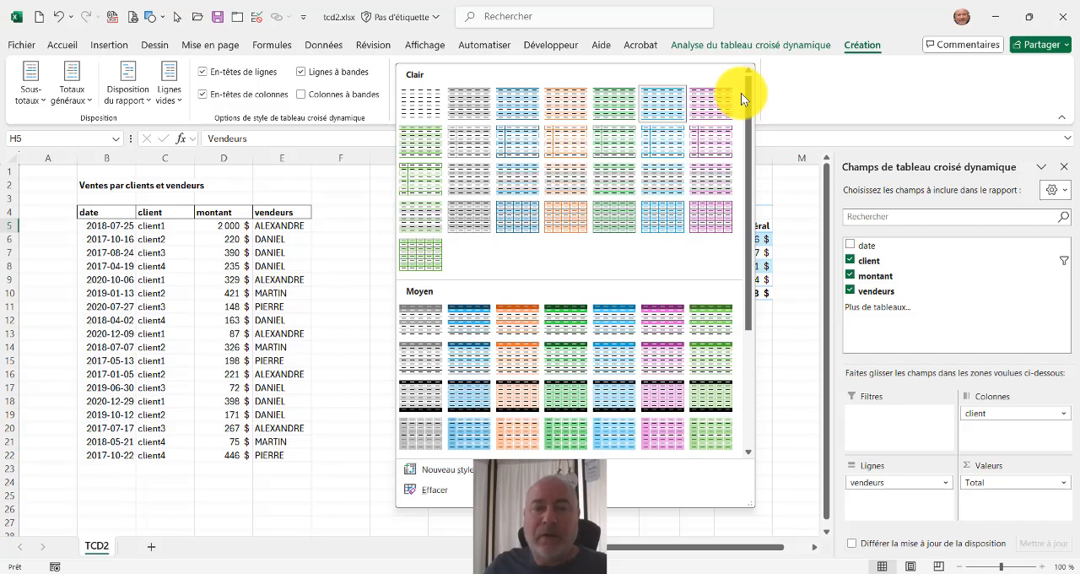
click(798, 90)
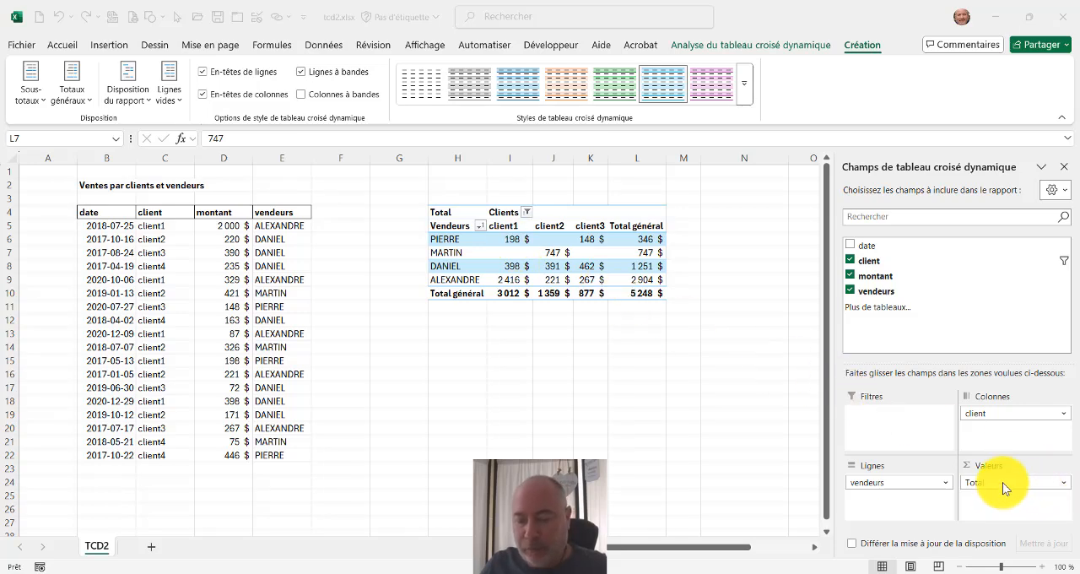
key(ctrl+2)
mouse_move(943, 445)
mouse_down()
mouse_move(959, 484)
mouse_move(1049, 515)
mouse_up()
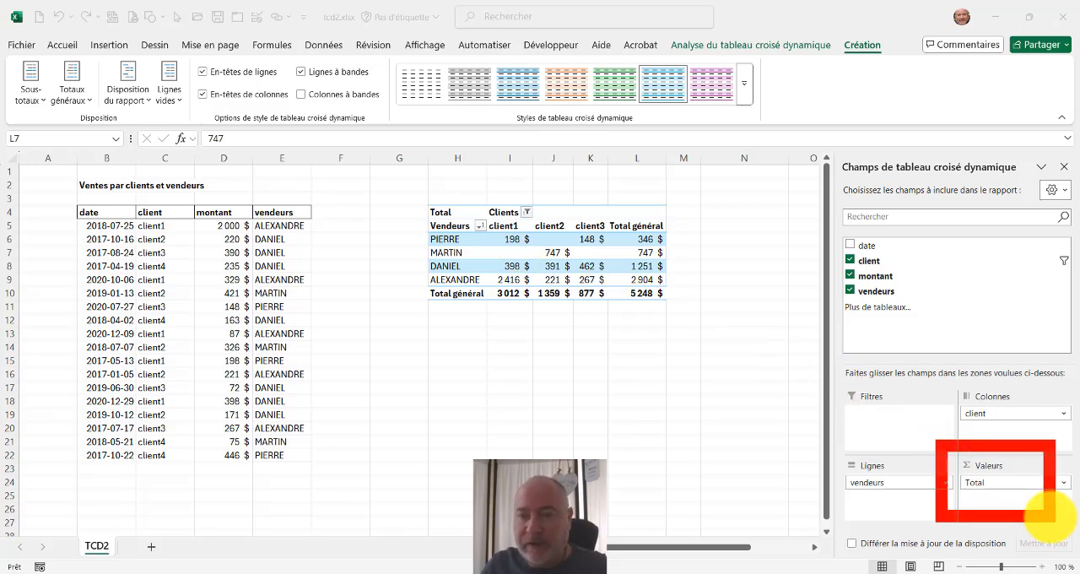
key(Escape)
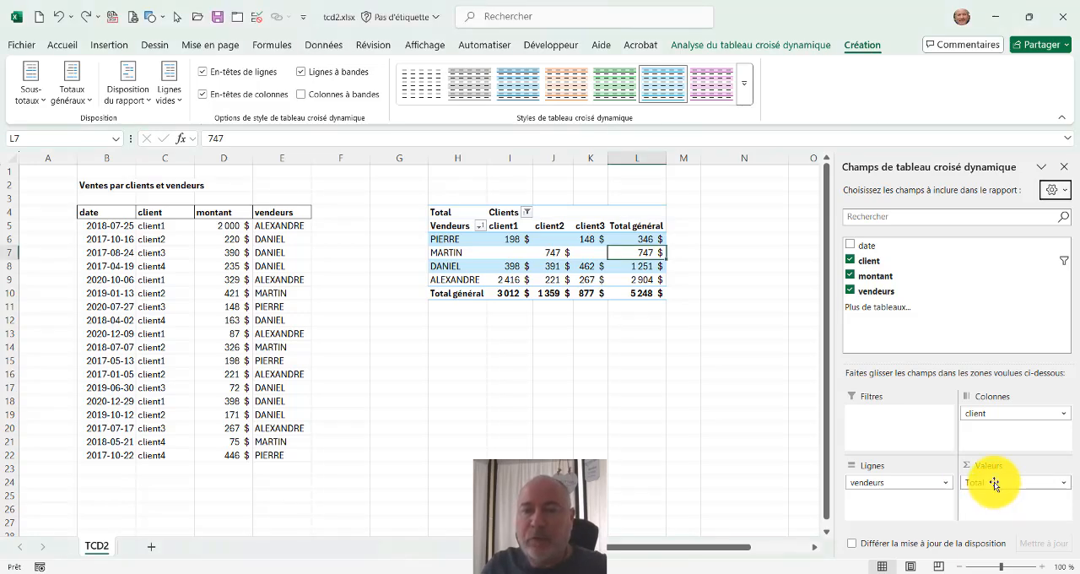
Change the pivot table's Total value field to summarize the amounts by Nombre instead of Somme.
click(986, 484)
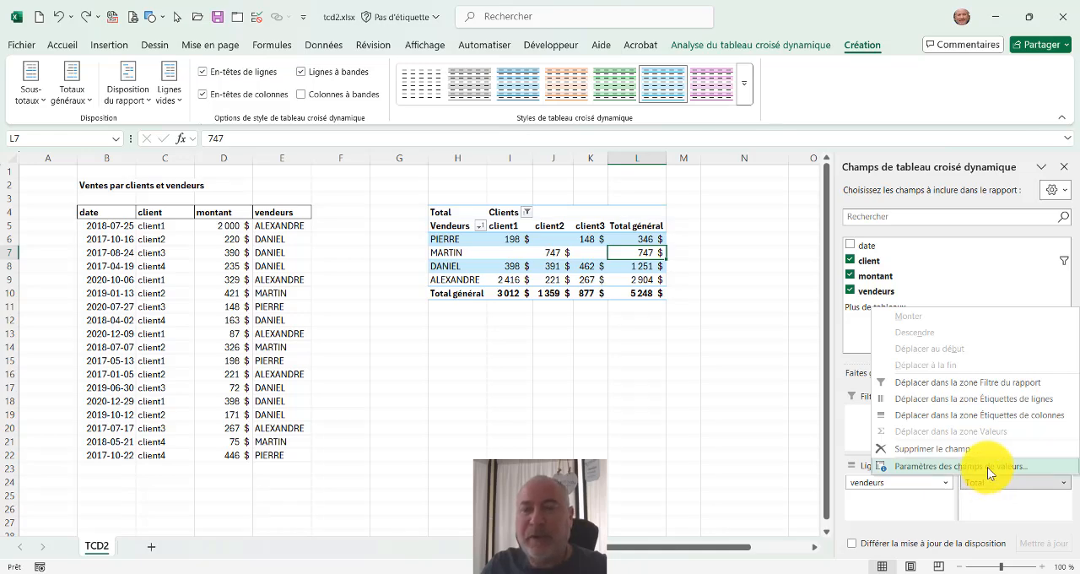
click(962, 466)
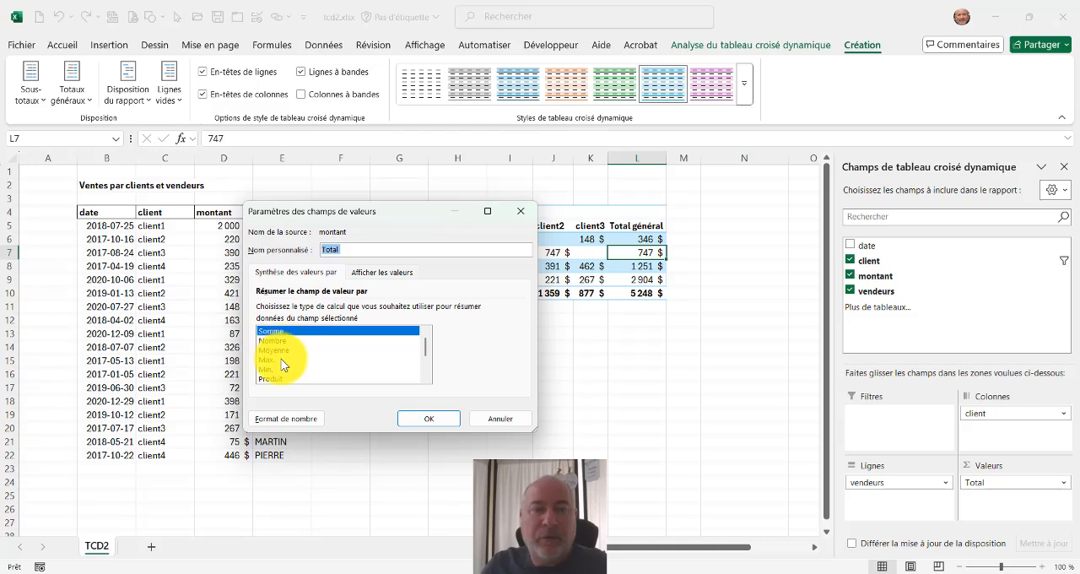
scroll(283, 365, down, 1)
scroll(283, 365, up, 3)
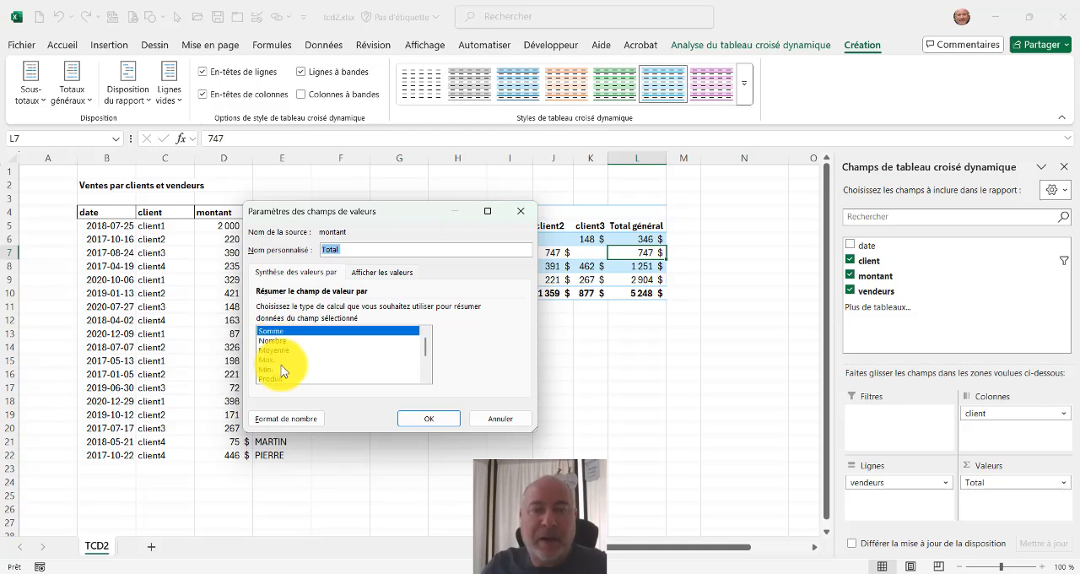
click(279, 341)
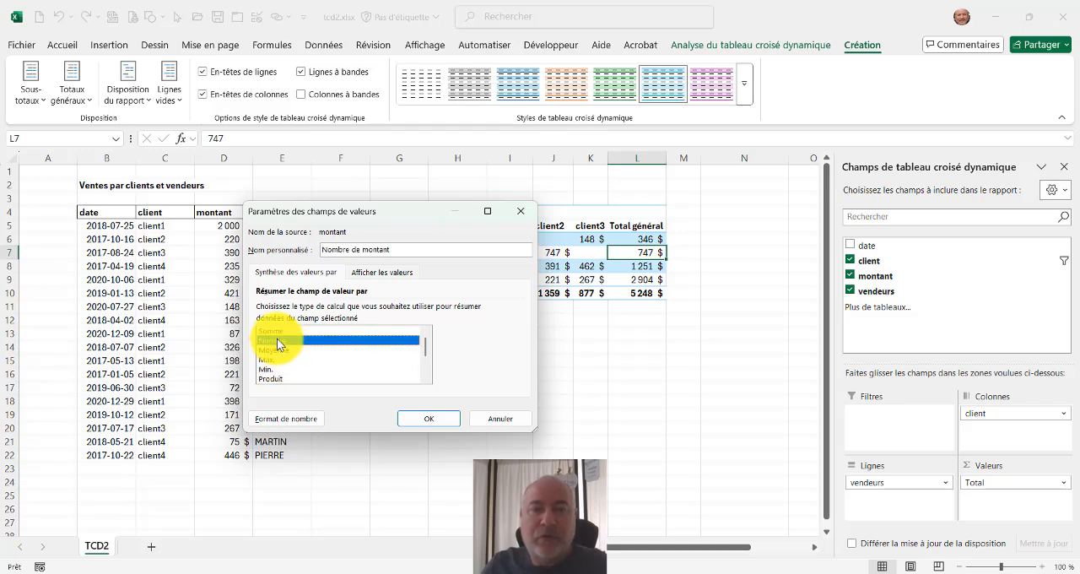
click(426, 419)
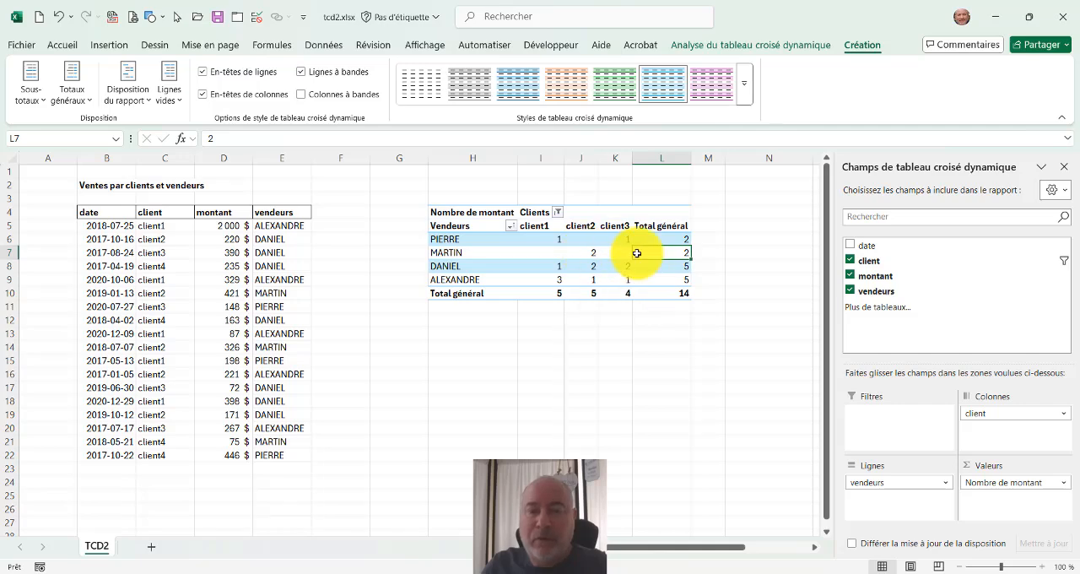
mouse_move(636, 253)
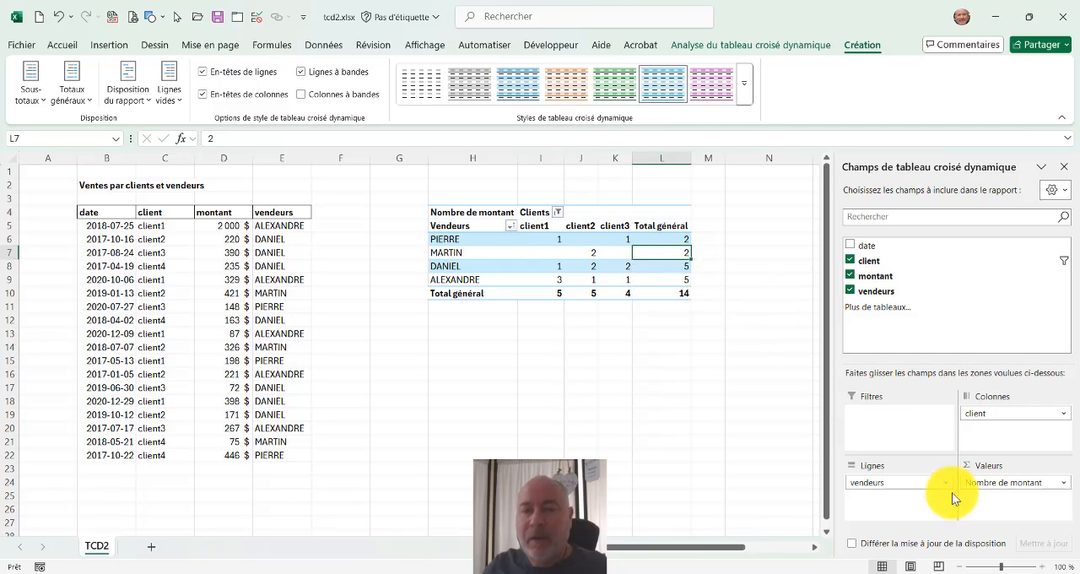
Summarize the pivot table's montant values by Somme and give them the Monétaire number format with two decimals and the $ symbol.
click(1013, 484)
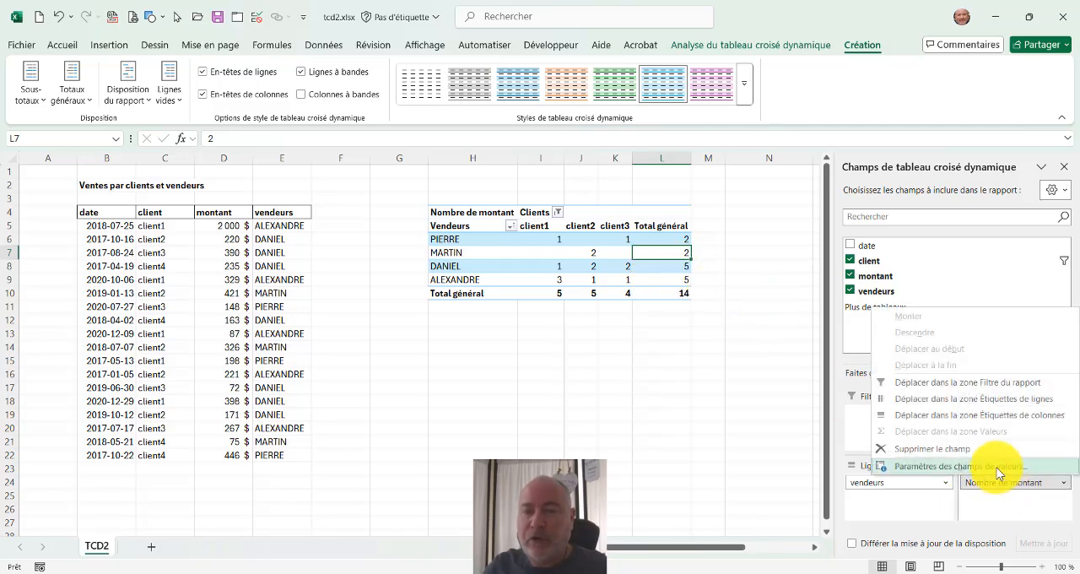
click(997, 471)
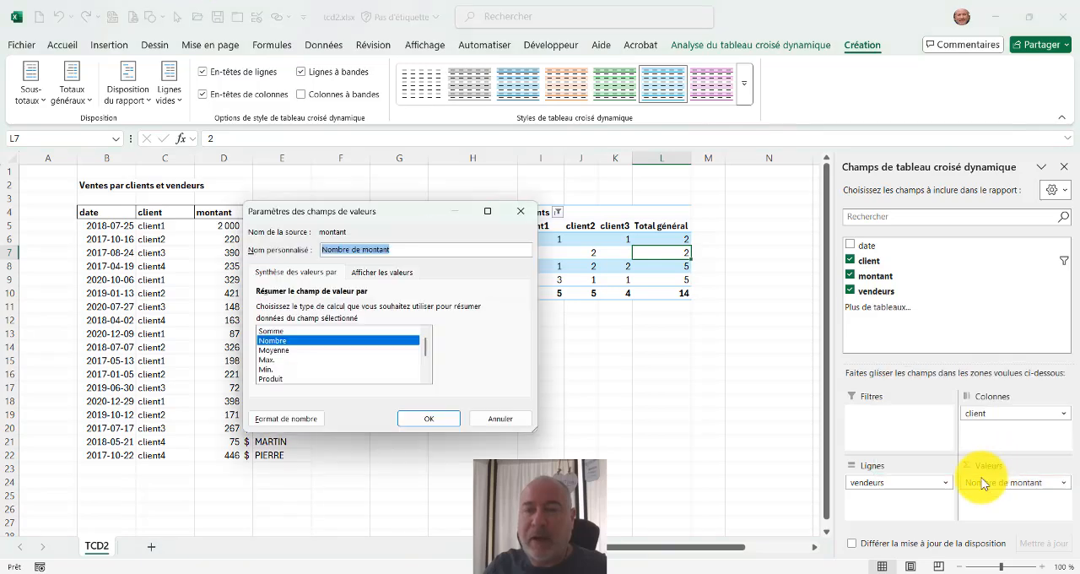
click(284, 332)
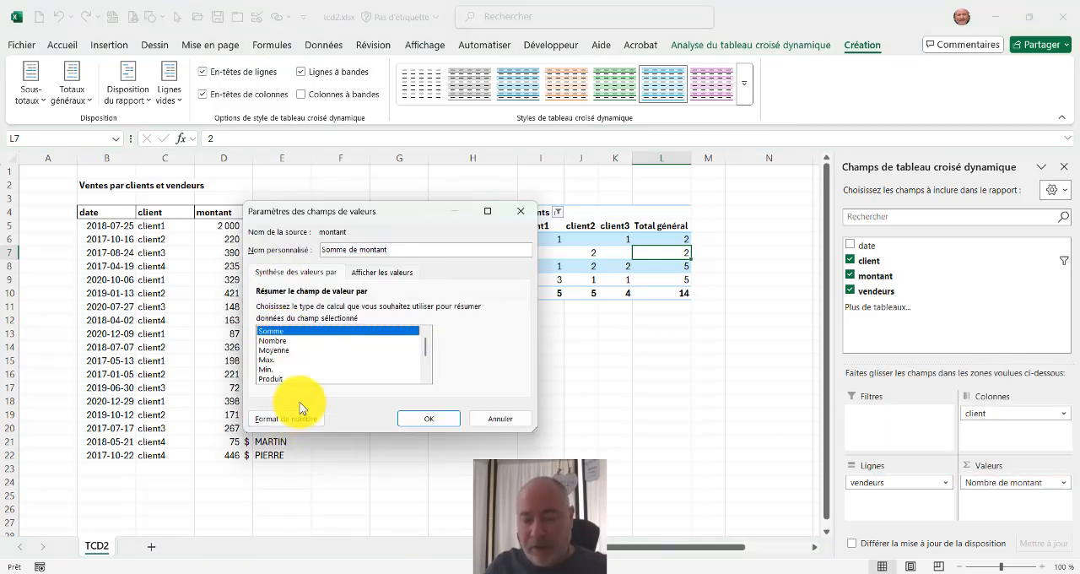
drag(246, 395, 332, 448)
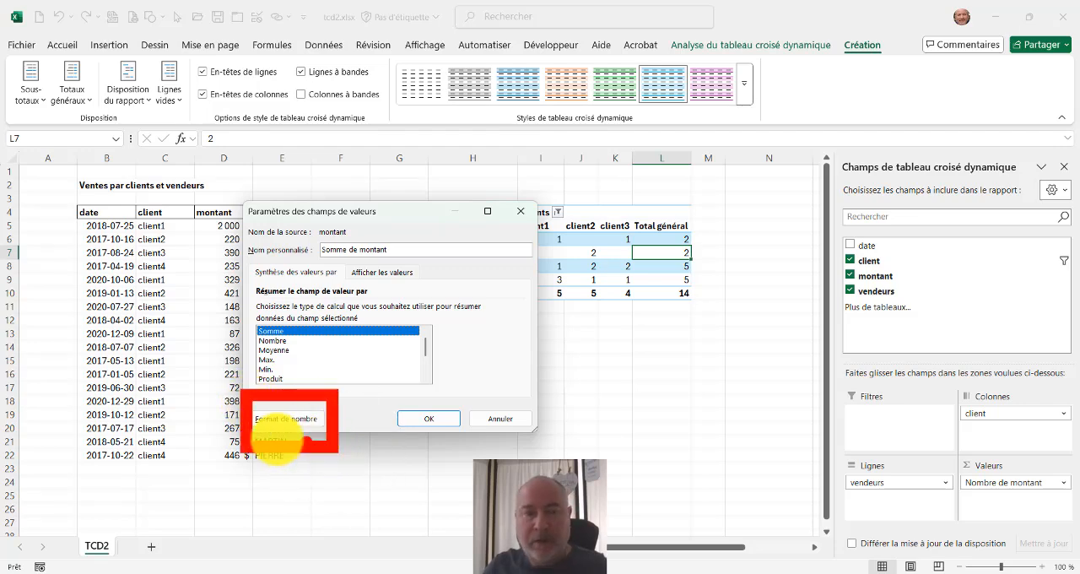
click(287, 419)
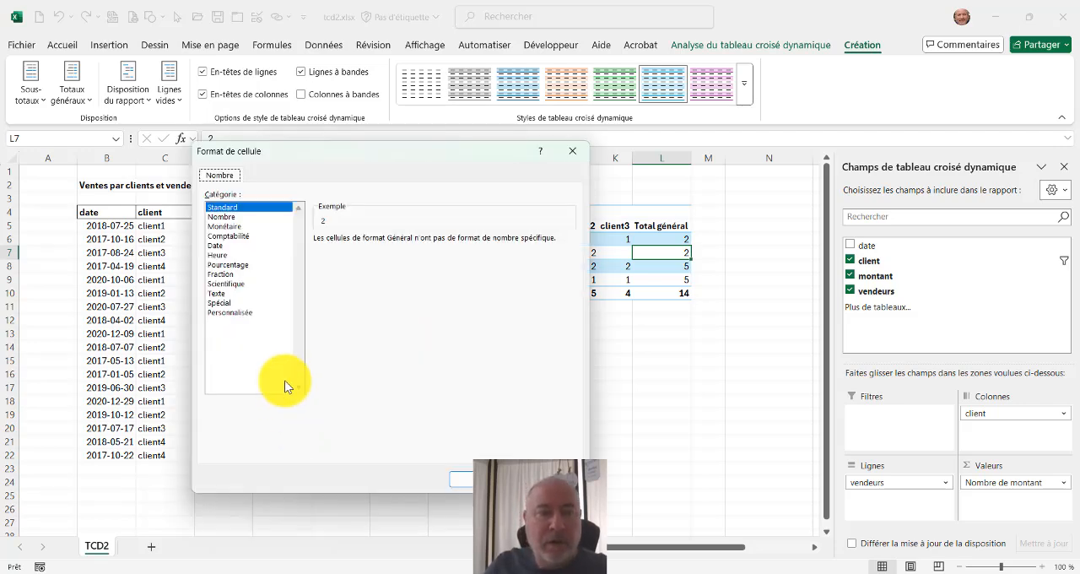
click(265, 226)
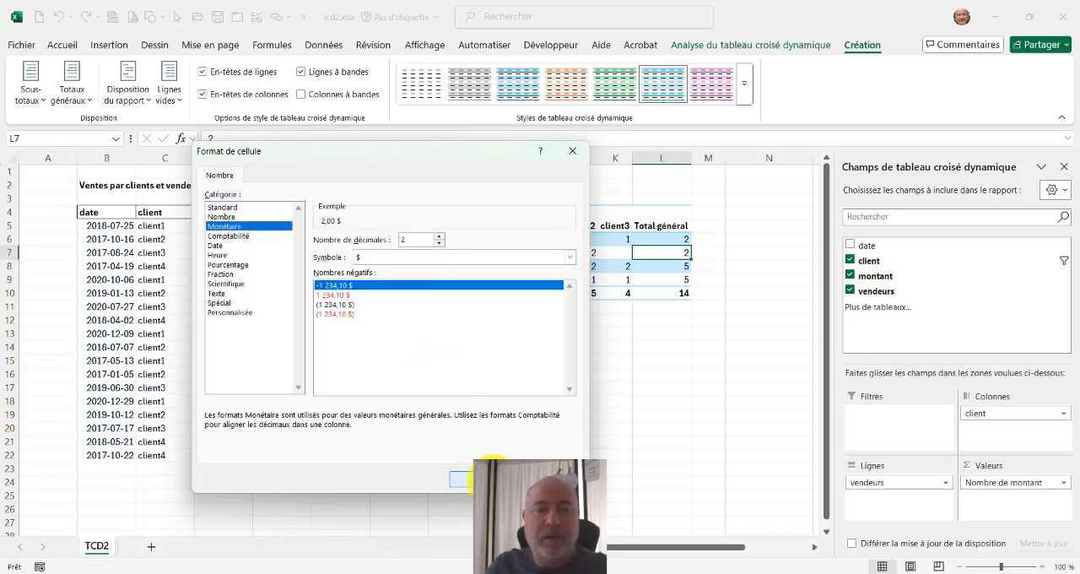
click(463, 479)
click(445, 420)
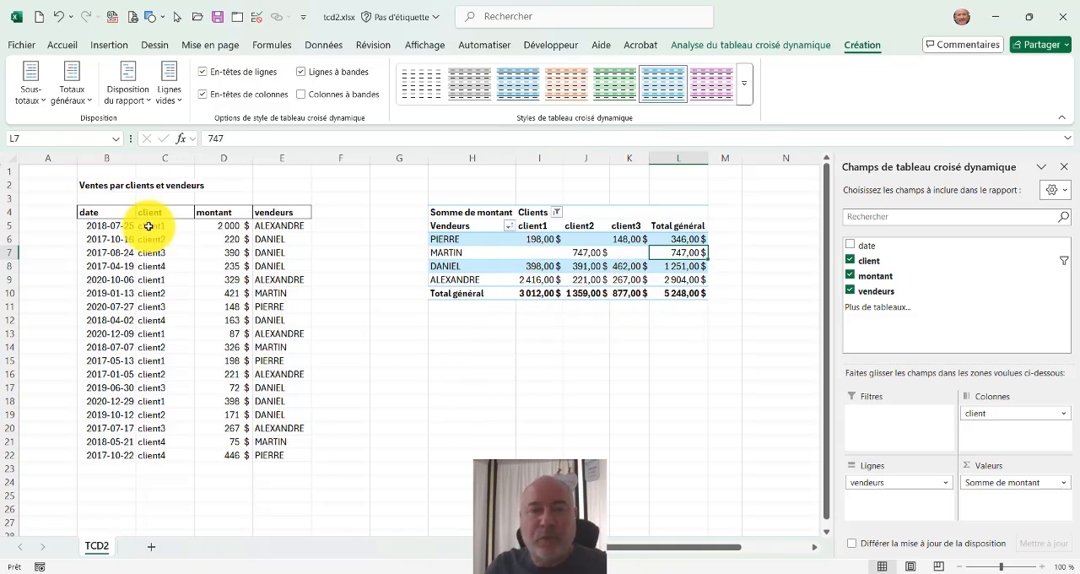
Display the source table's montant column with two decimals.
click(232, 226)
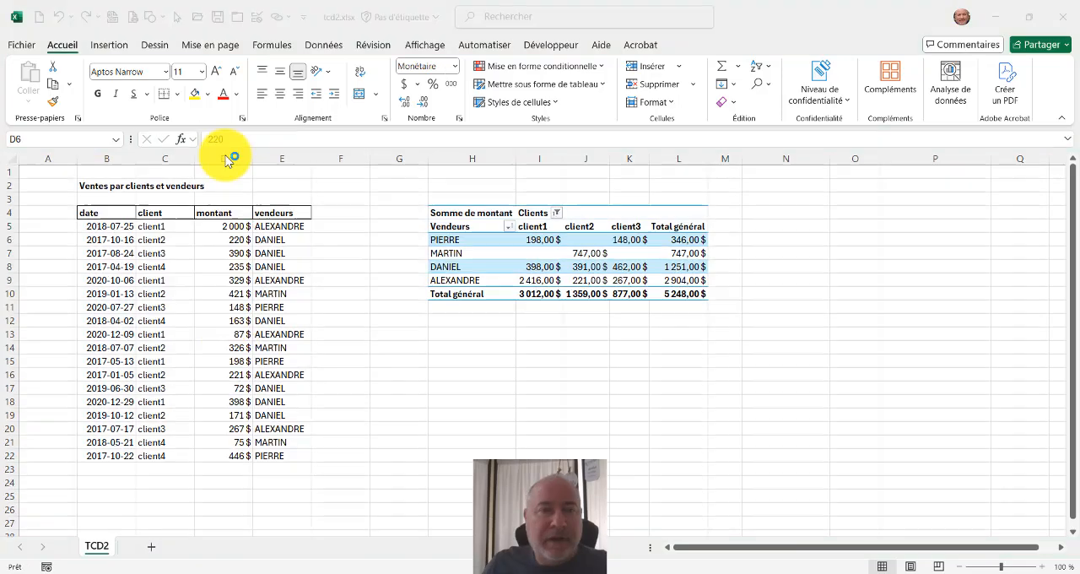
click(224, 160)
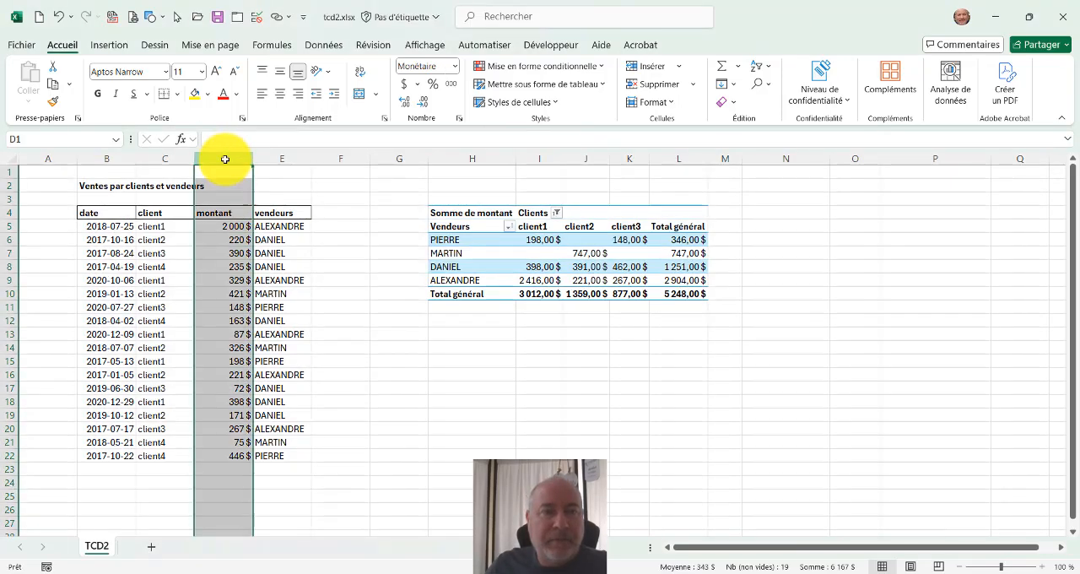
click(405, 102)
click(405, 103)
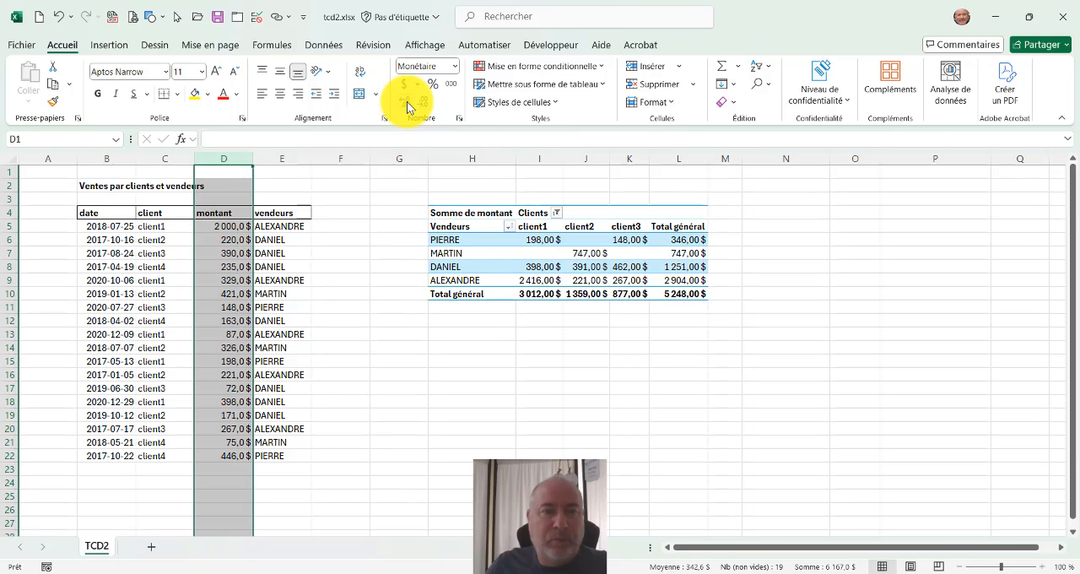
Set the first montant value in cell D5 to 500,75 and refresh the pivot table.
click(228, 229)
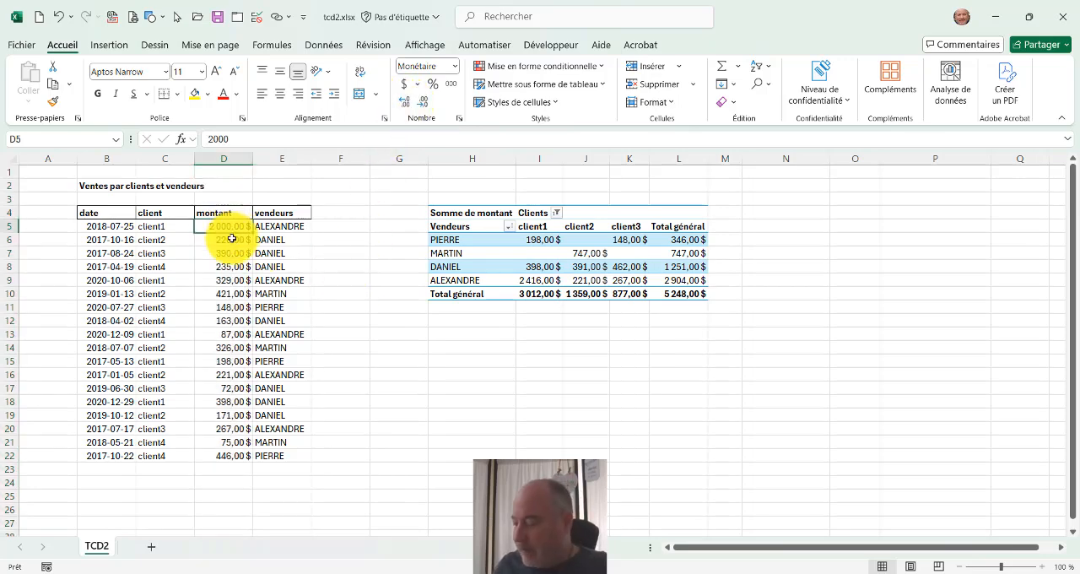
text(5)
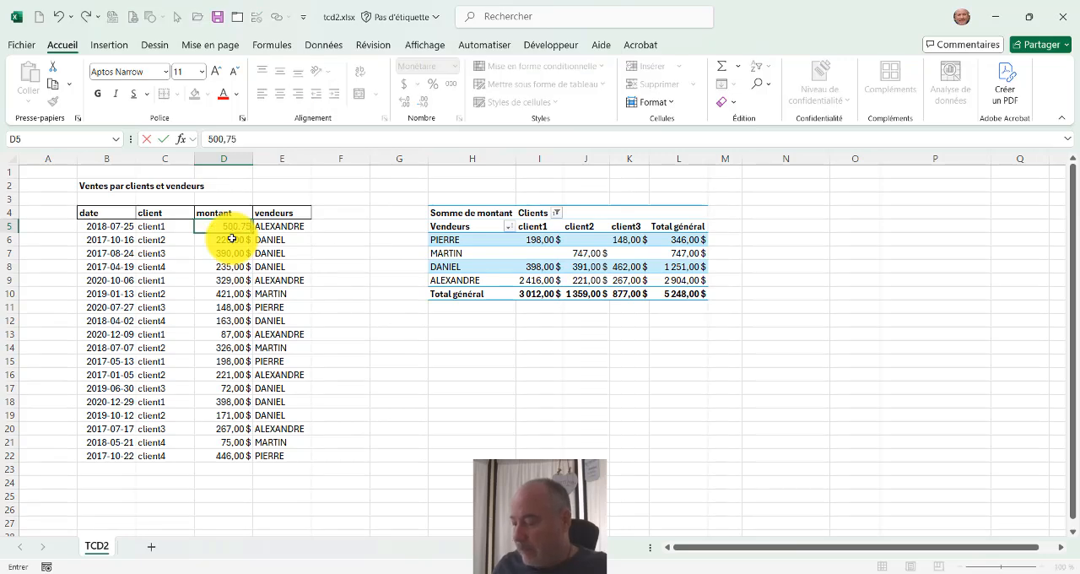
text(00,75)
key(Return)
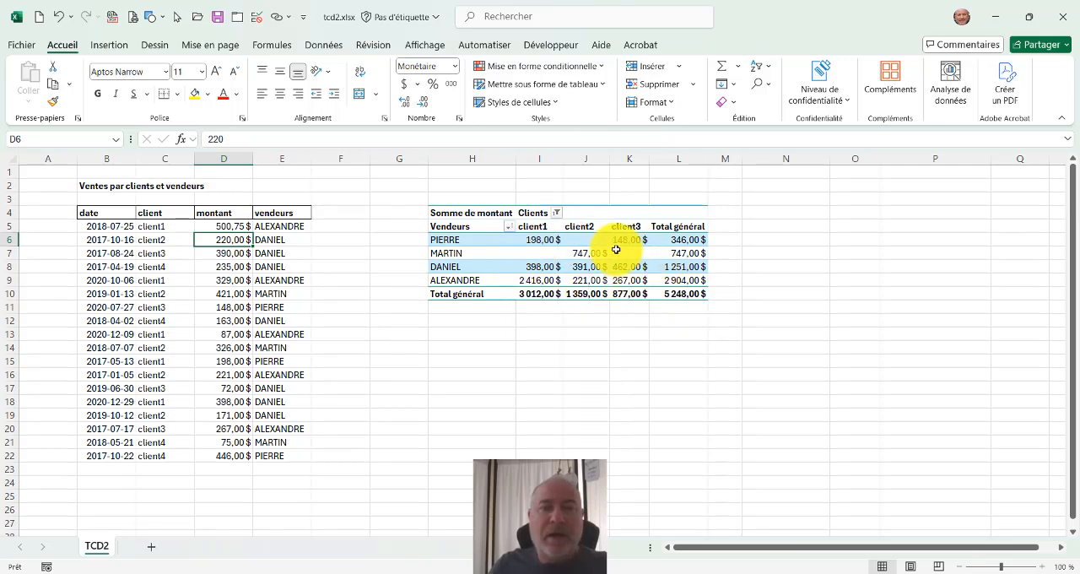
right_click(539, 253)
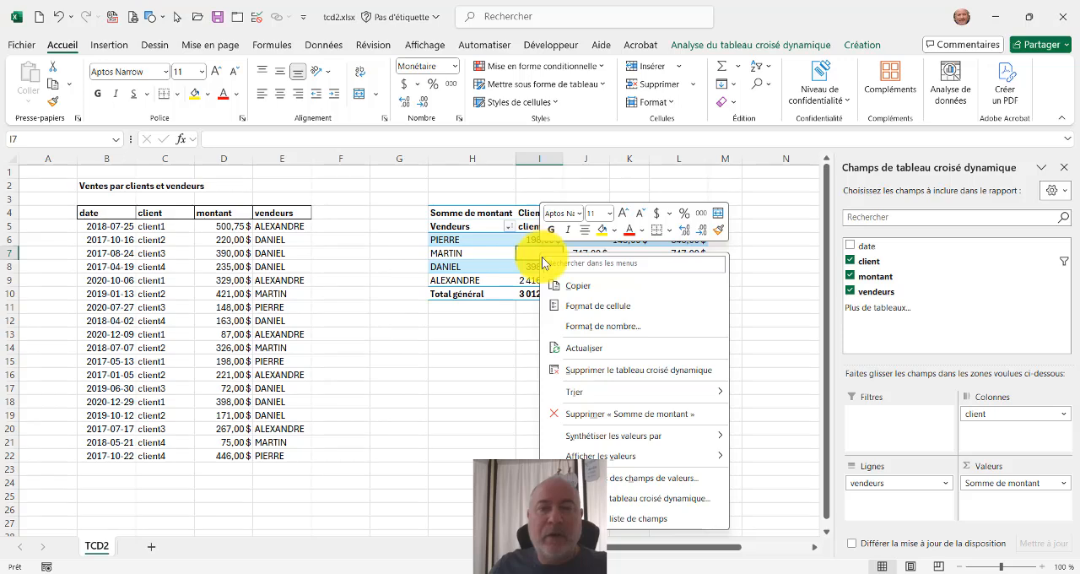
click(586, 349)
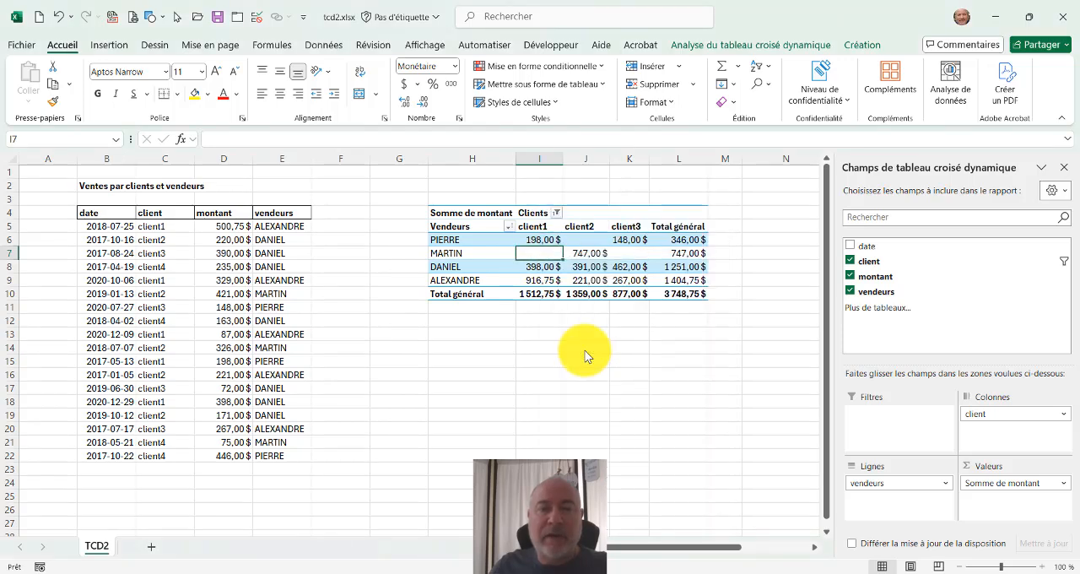
mouse_move(537, 281)
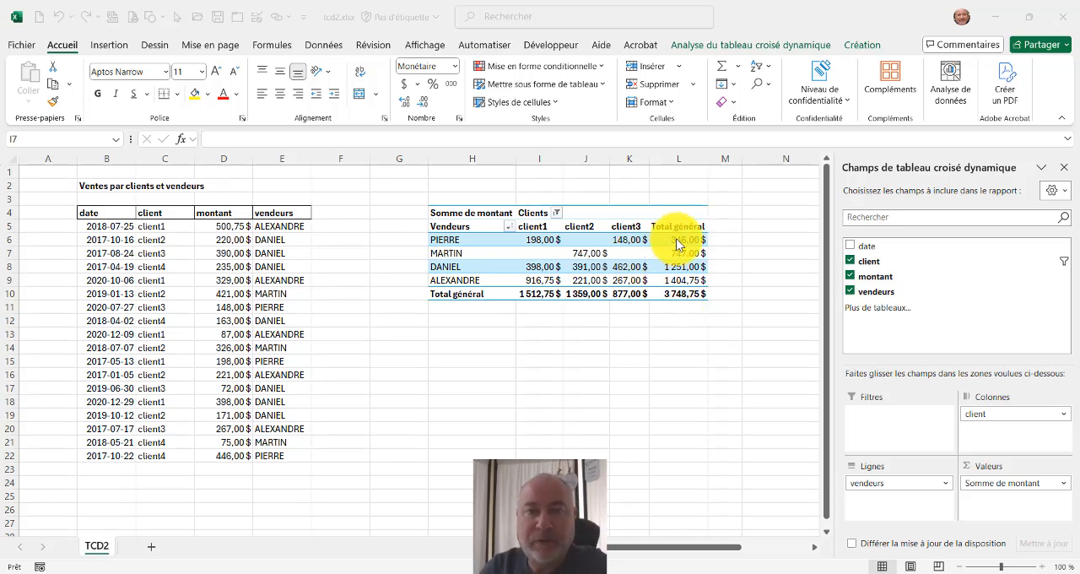
right_click(645, 241)
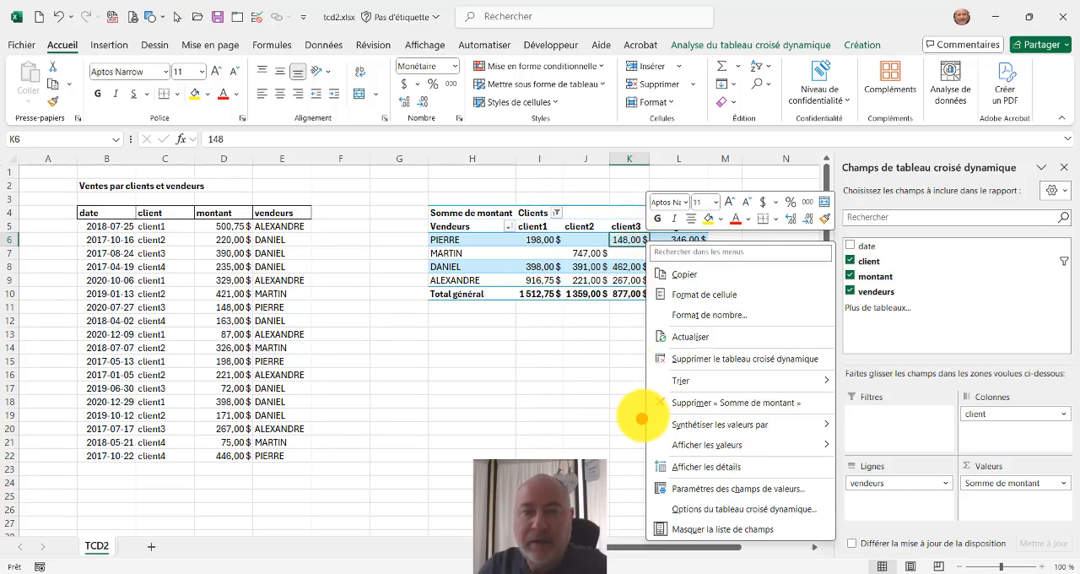
drag(641, 400, 810, 470)
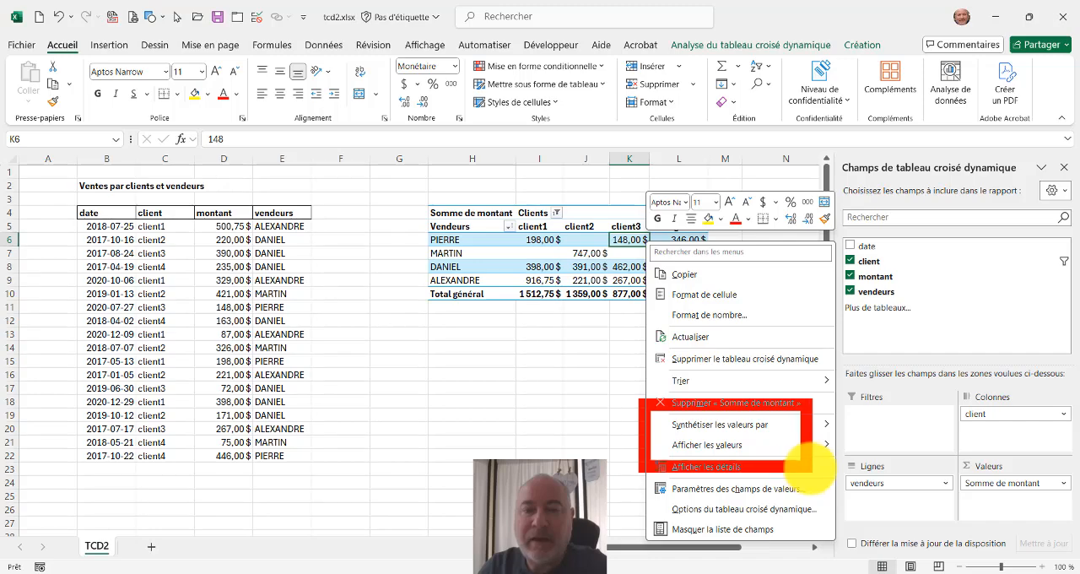
key(Escape)
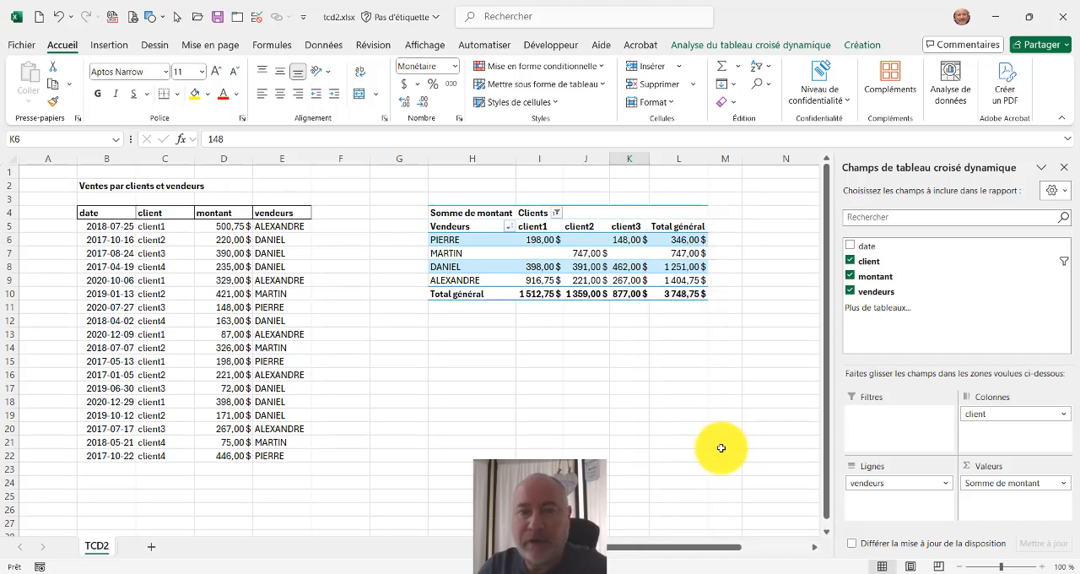
Show the pivot table's values as a percentage of the grand total (% du total général).
right_click(620, 241)
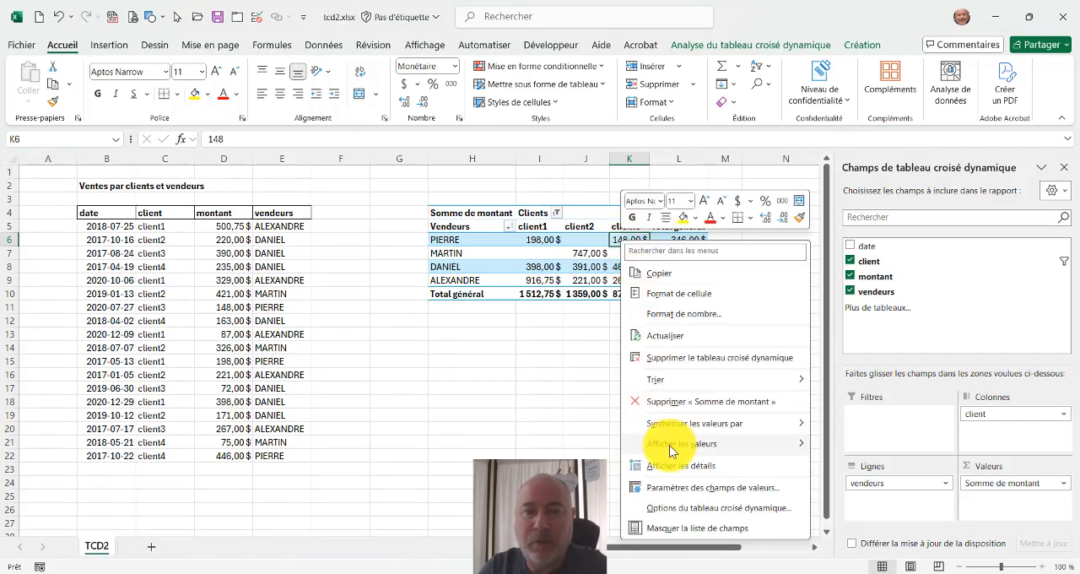
mouse_move(677, 450)
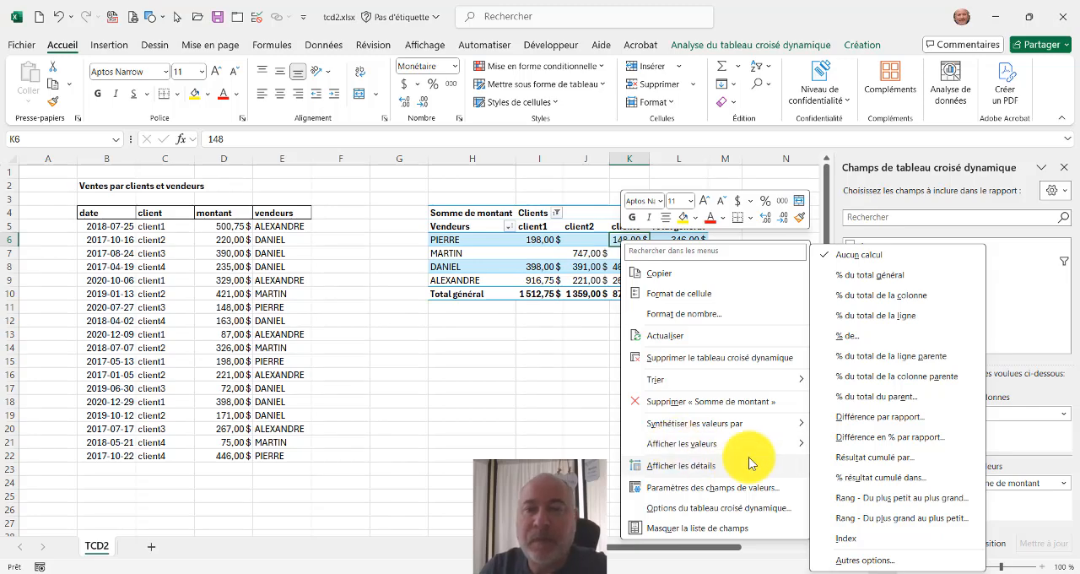
click(882, 282)
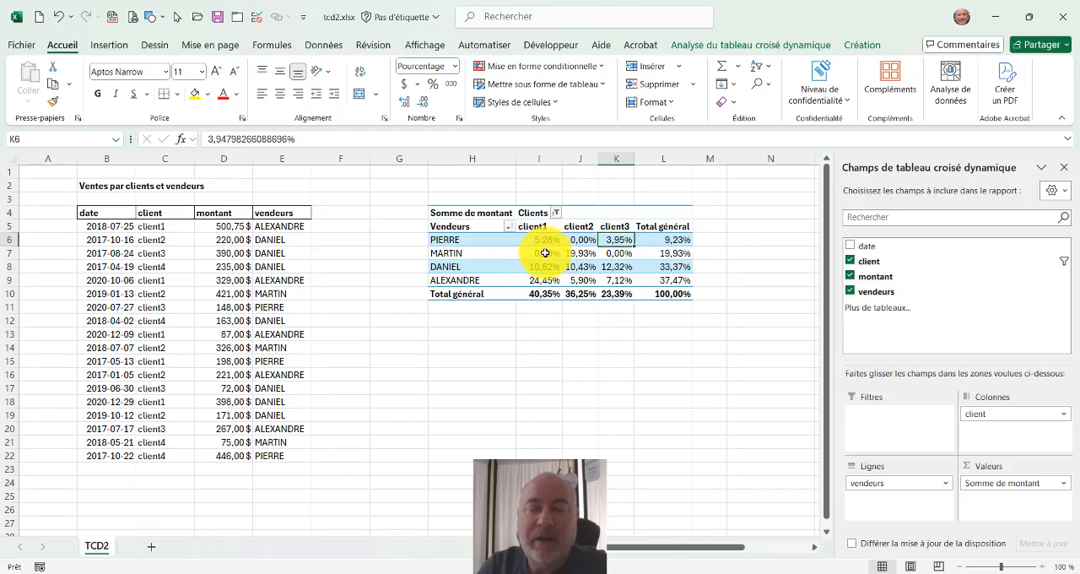
mouse_move(533, 285)
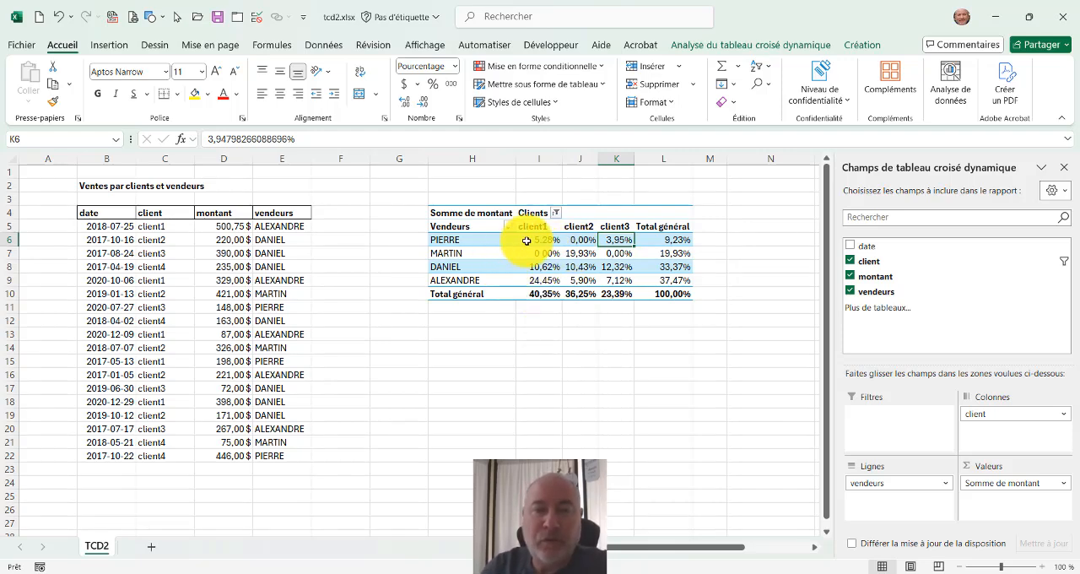
Display the pivot table's montant values without any calculation (Aucun calcul).
mouse_move(530, 239)
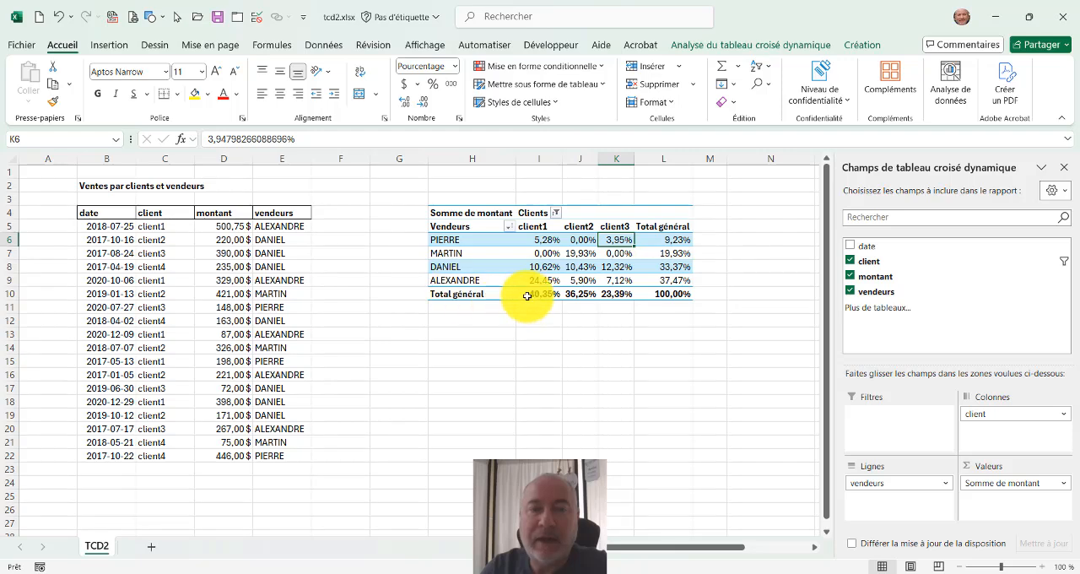
click(525, 296)
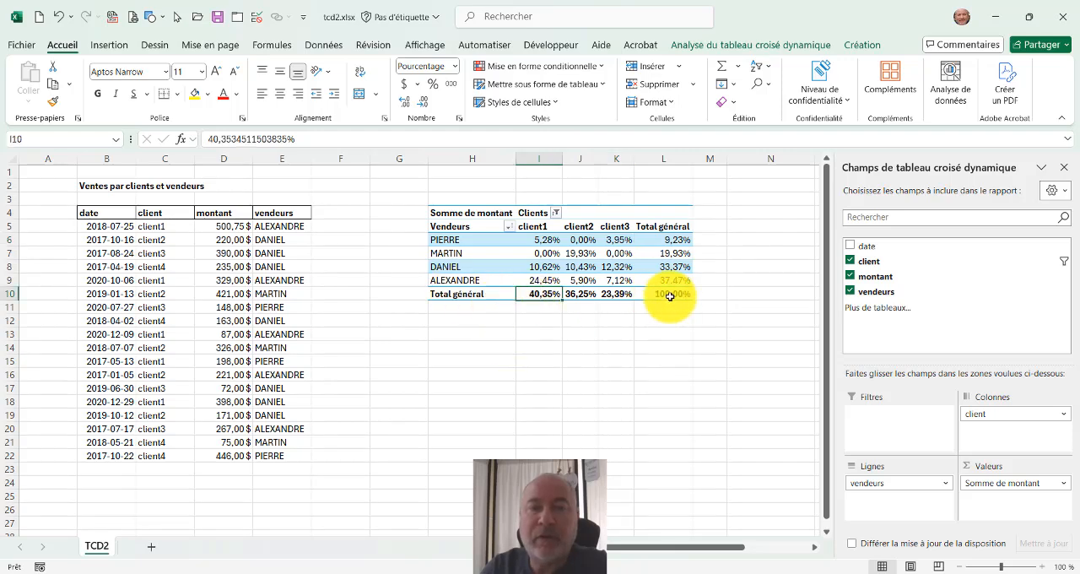
click(667, 295)
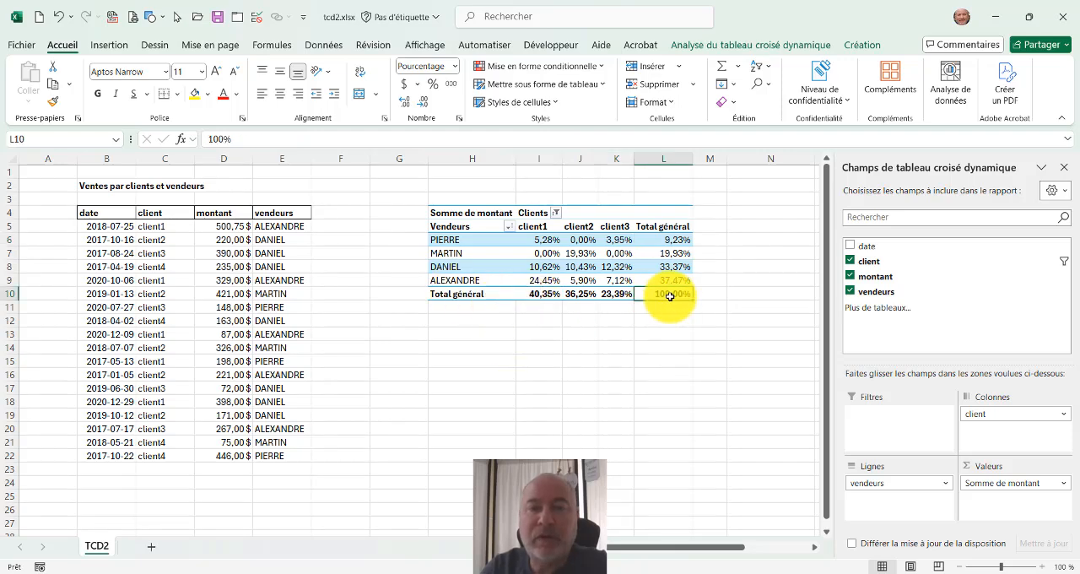
click(675, 239)
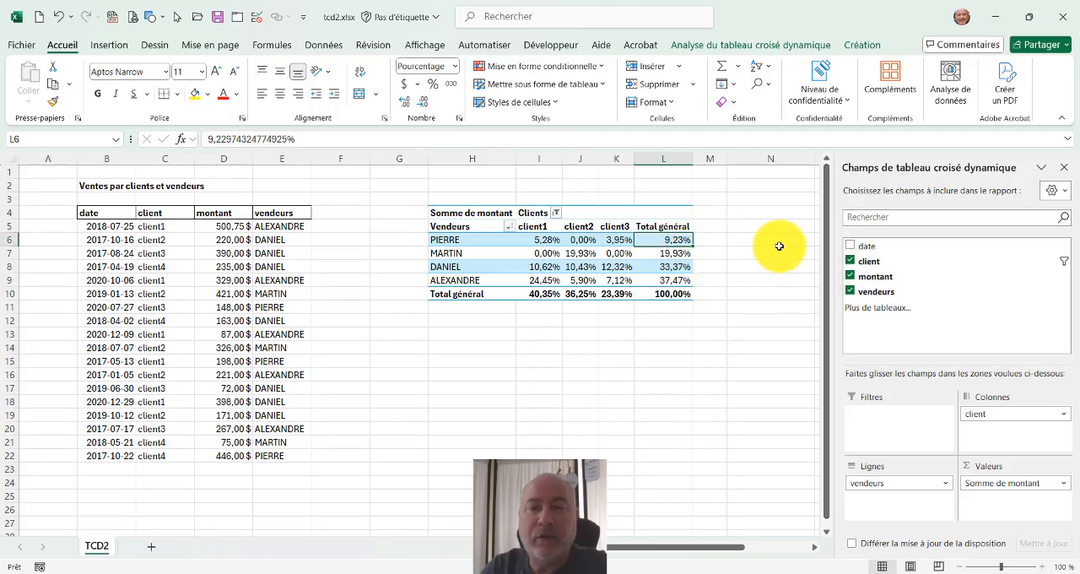
click(669, 281)
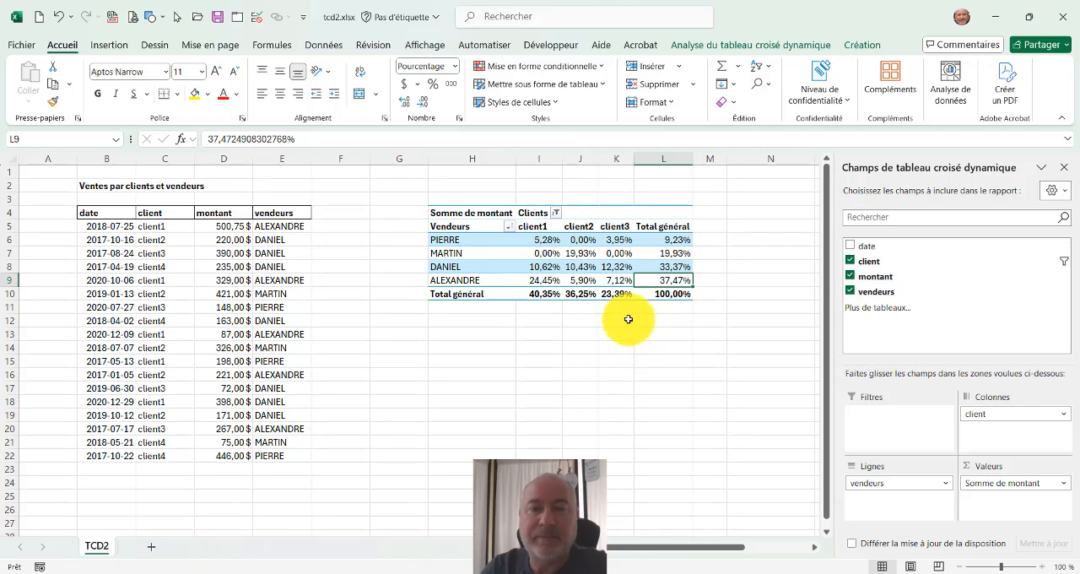
right_click(665, 282)
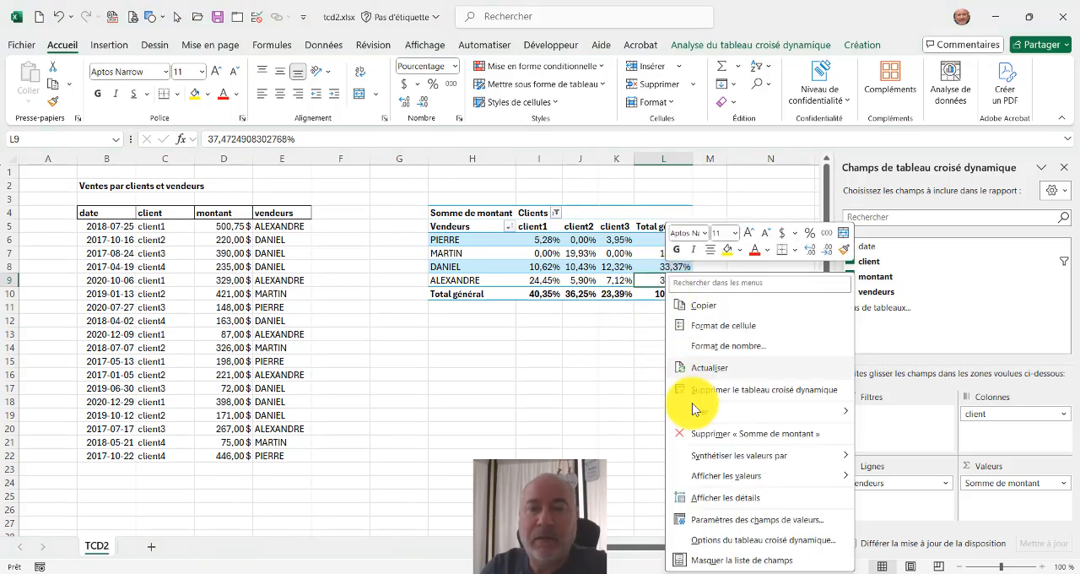
mouse_move(713, 478)
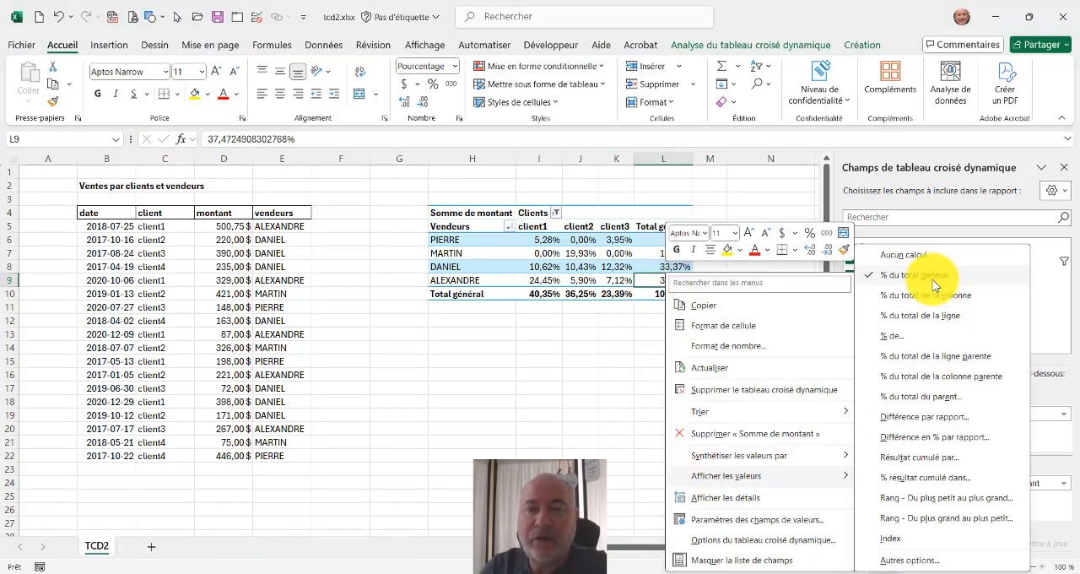
click(901, 255)
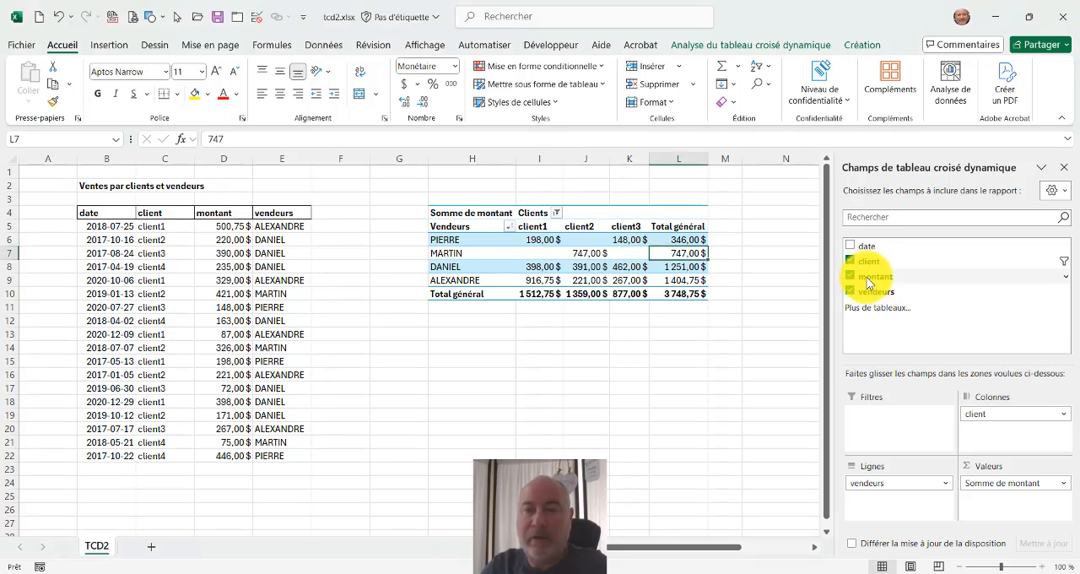
Add montant to the pivot table's values a second time and show this second sum as % du total général.
drag(867, 279, 1040, 530)
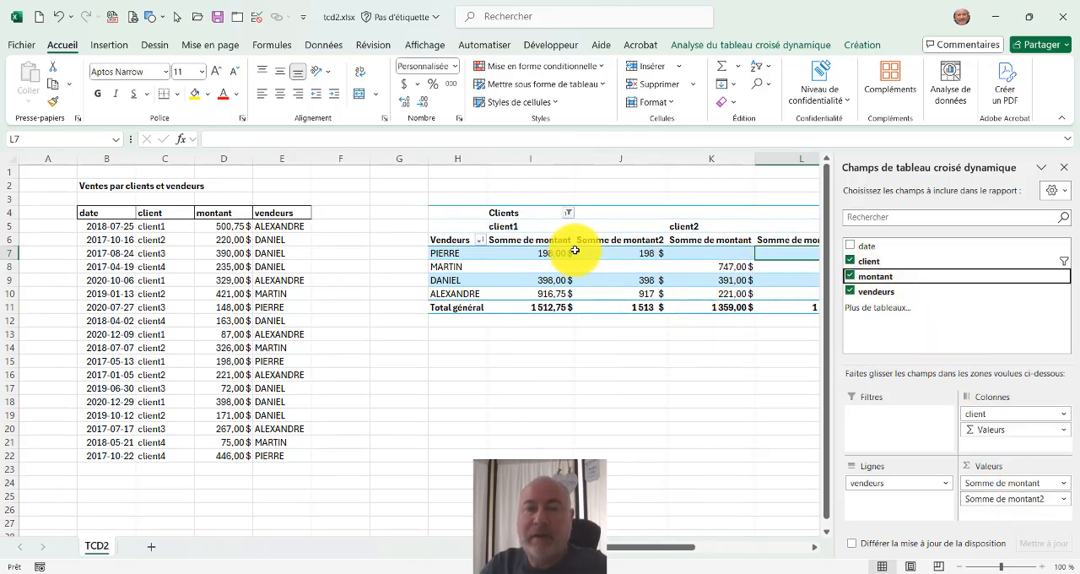
click(622, 255)
right_click(622, 253)
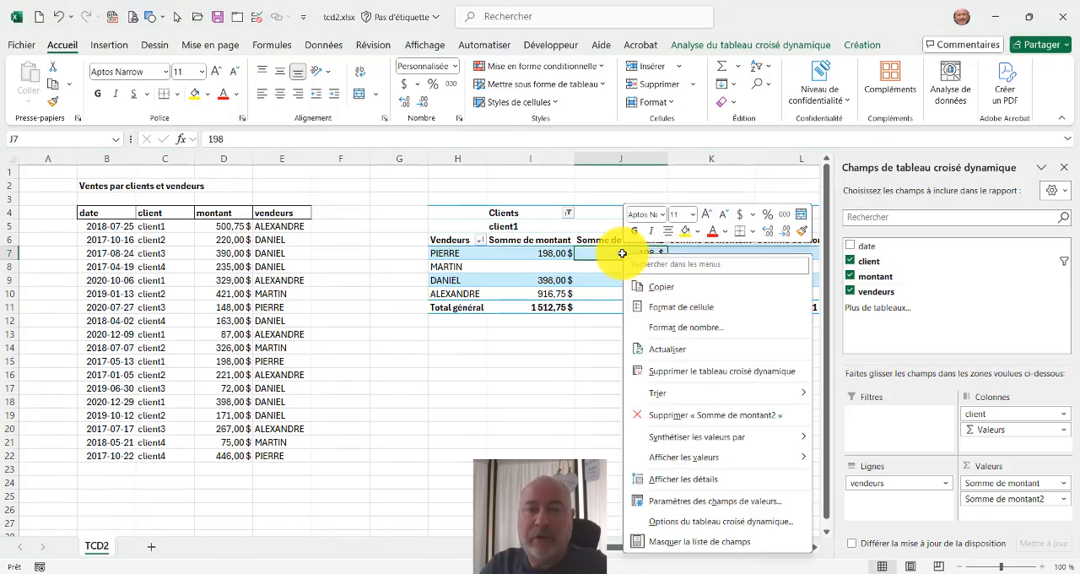
mouse_move(699, 457)
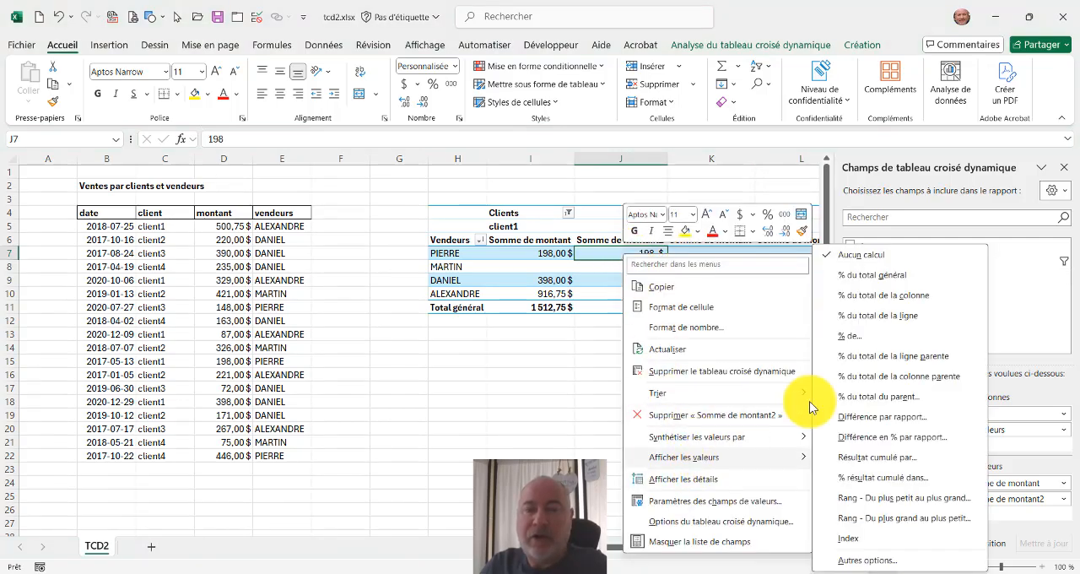
click(859, 279)
Examine the amount and percentage columns across the pivot table, up to the total columns for each seller.
click(811, 549)
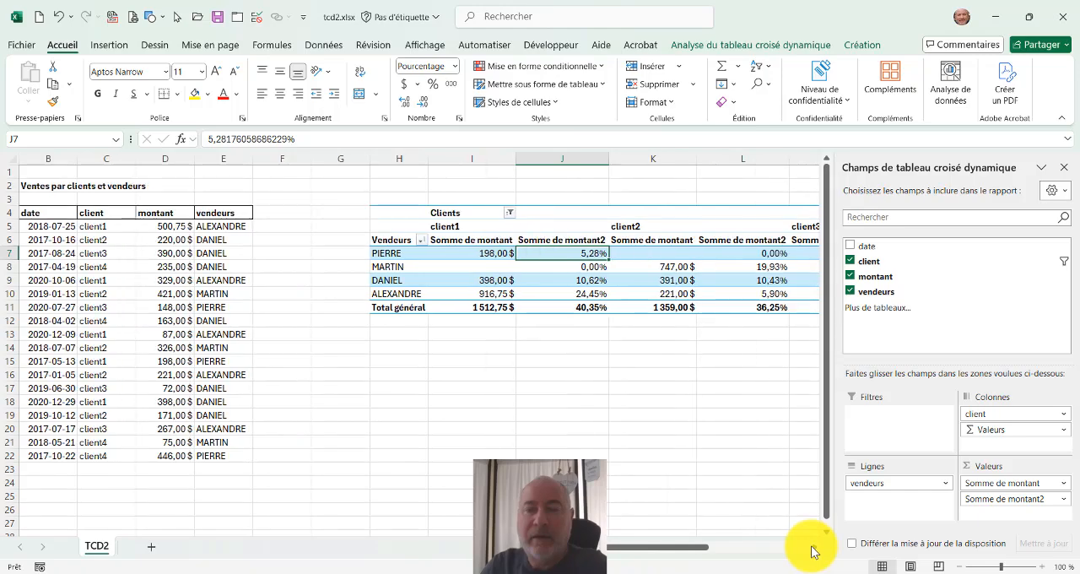
click(813, 548)
click(813, 549)
click(813, 548)
click(812, 548)
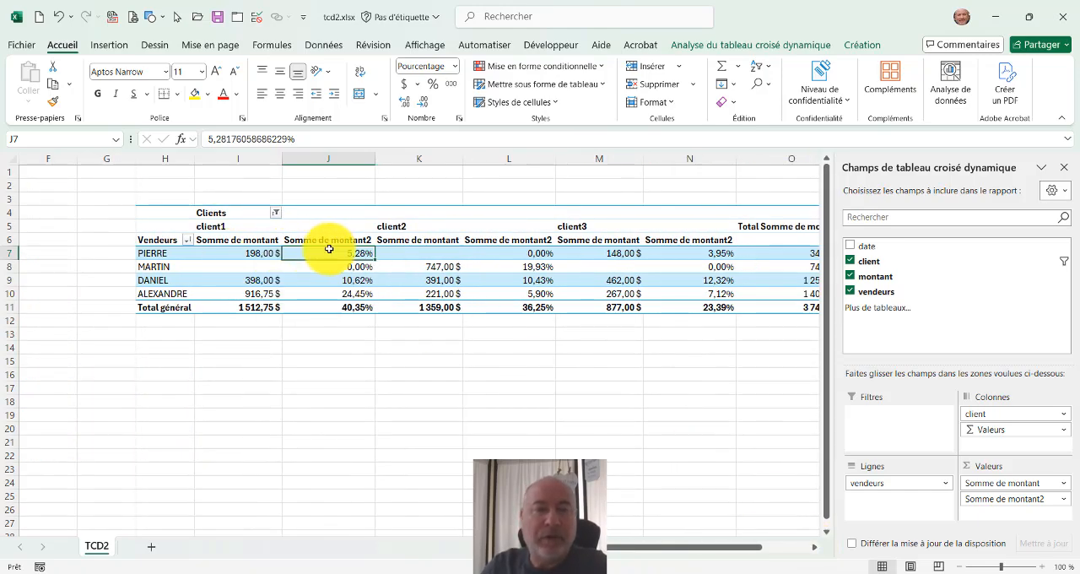
click(812, 549)
click(813, 550)
click(812, 549)
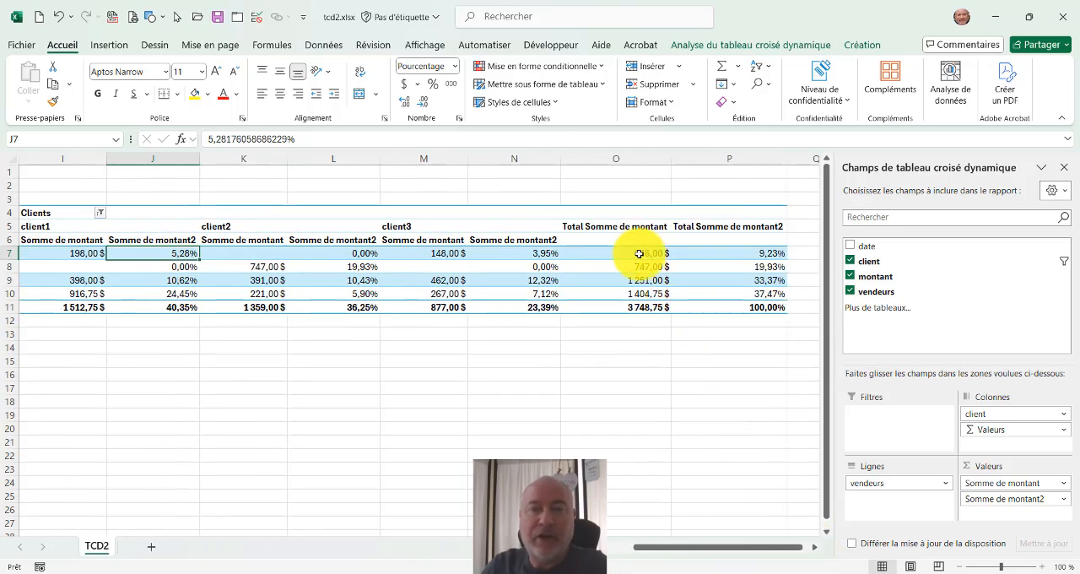
click(726, 251)
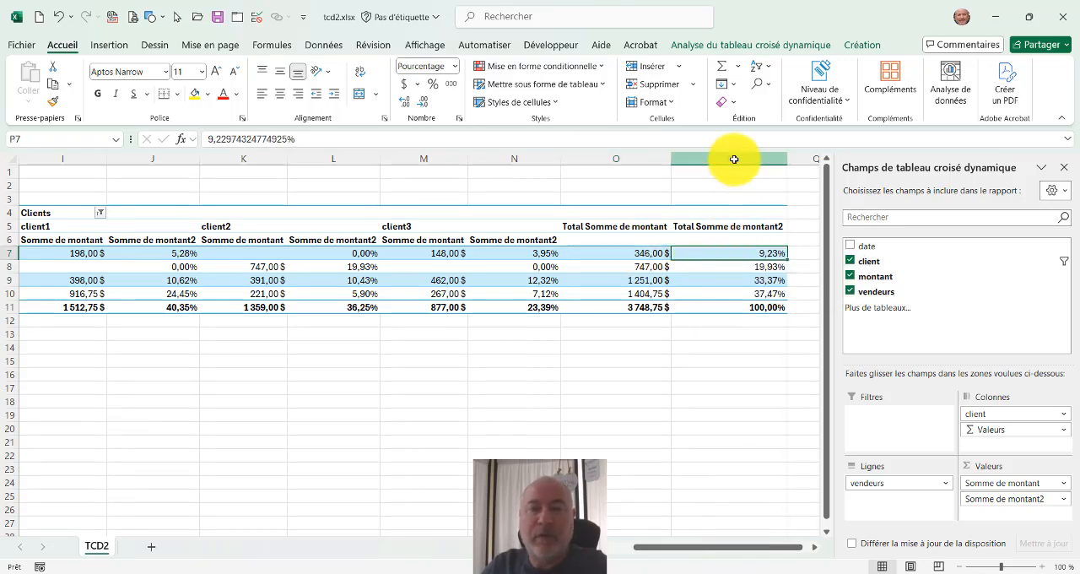
Narrow the pivot table's columns H through P to one equal width.
drag(734, 159, 119, 164)
drag(224, 159, 189, 160)
click(269, 267)
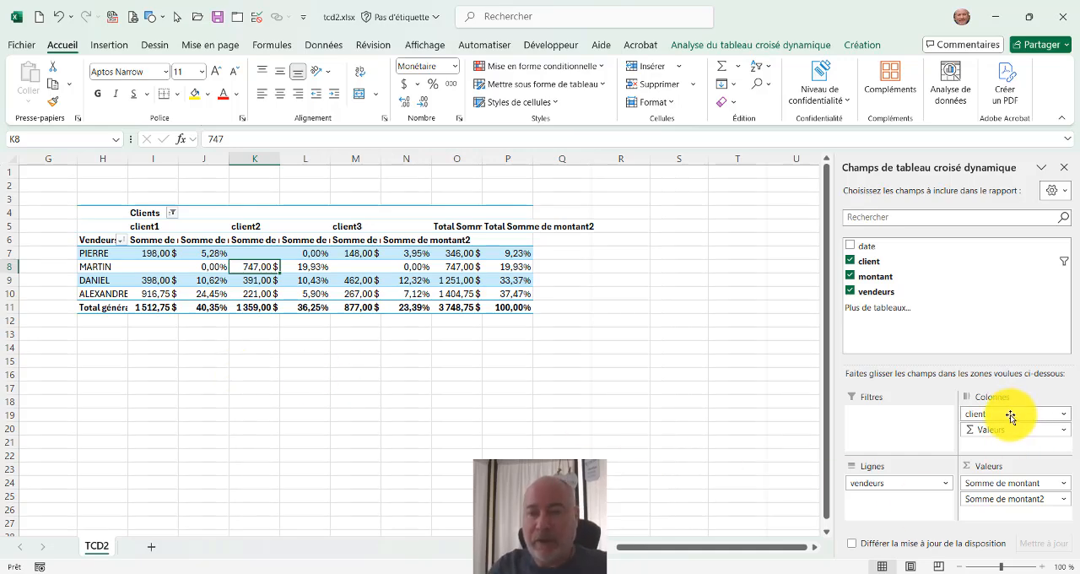
Remove all fields from the pivot table and rebuild it with client as rows and montant as values.
drag(1015, 413, 993, 304)
drag(901, 484, 922, 292)
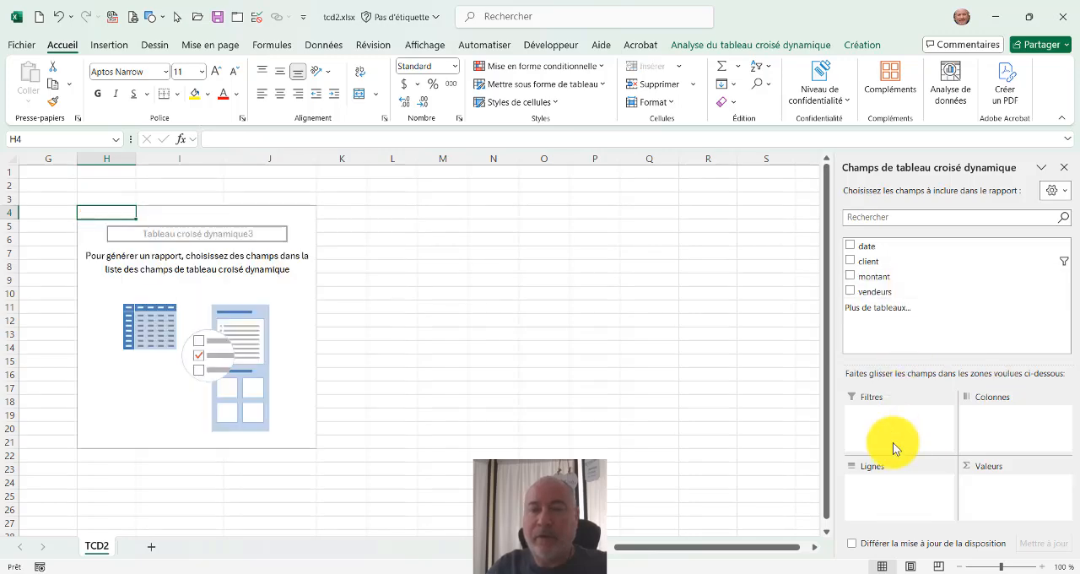
click(851, 261)
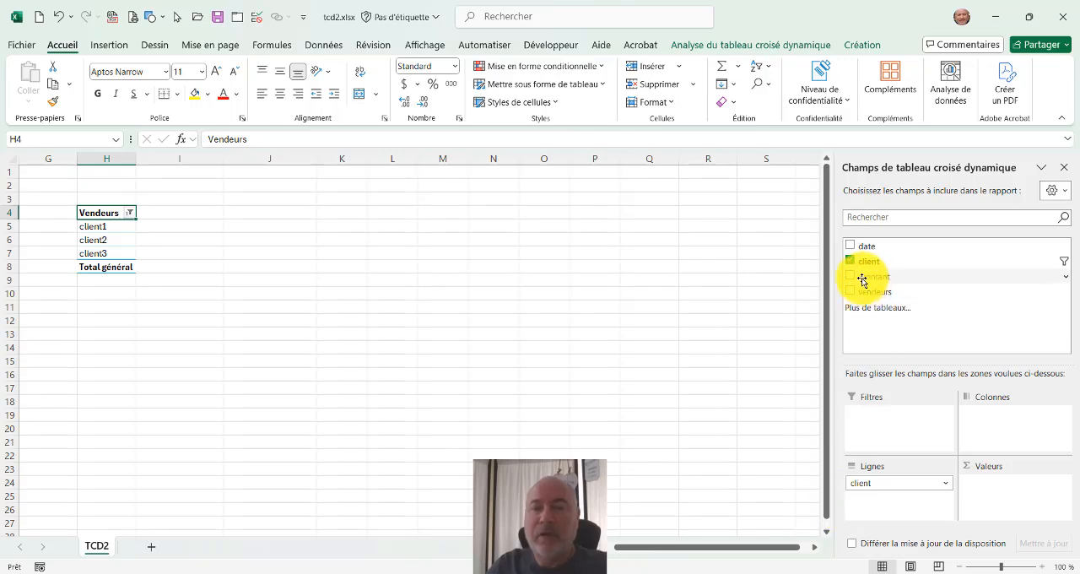
click(851, 276)
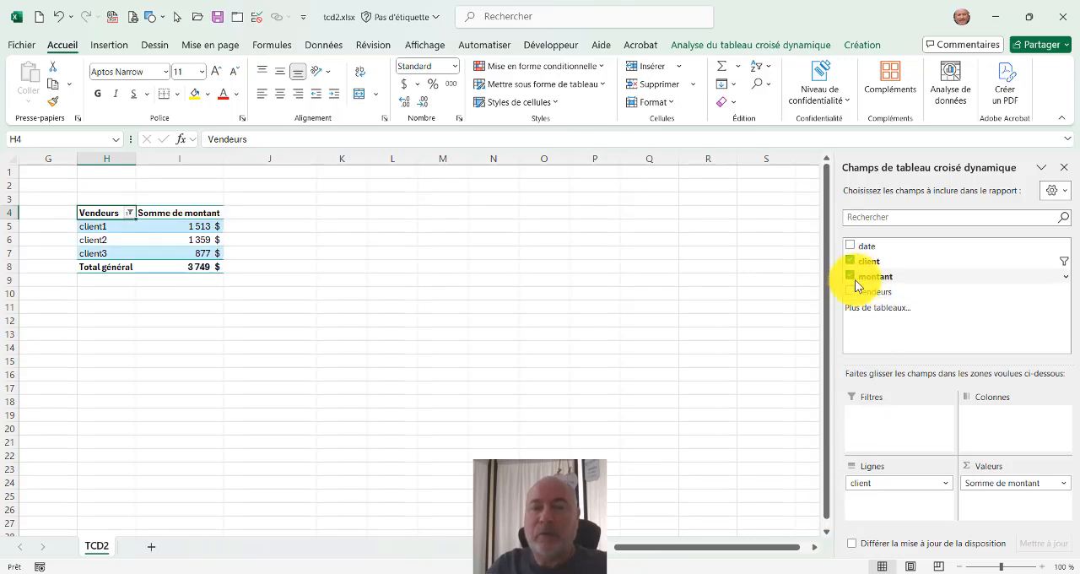
Show each client's summed montant as a percentage of the grand total (% du total général).
right_click(187, 230)
mouse_move(277, 445)
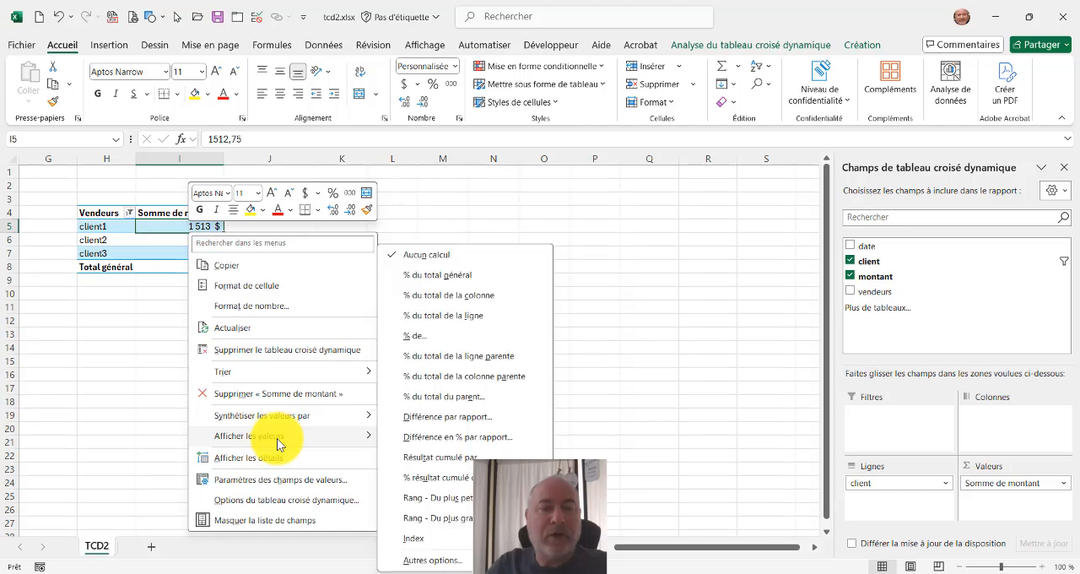
click(470, 276)
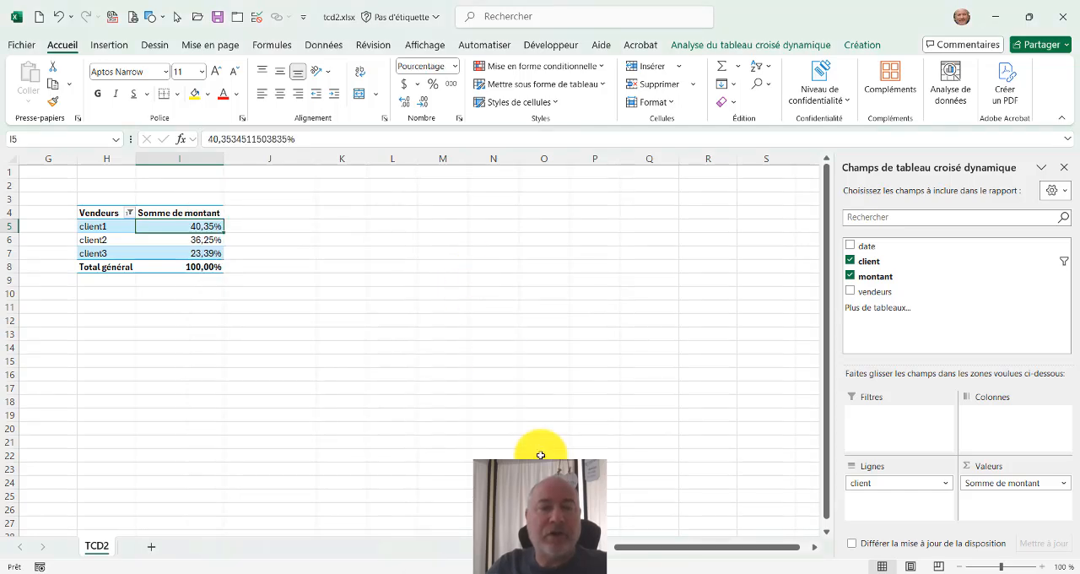
Highlight the 1 highest value among the clients' percentages in I5:I7 with a light red fill and dark red text.
drag(650, 549, 470, 546)
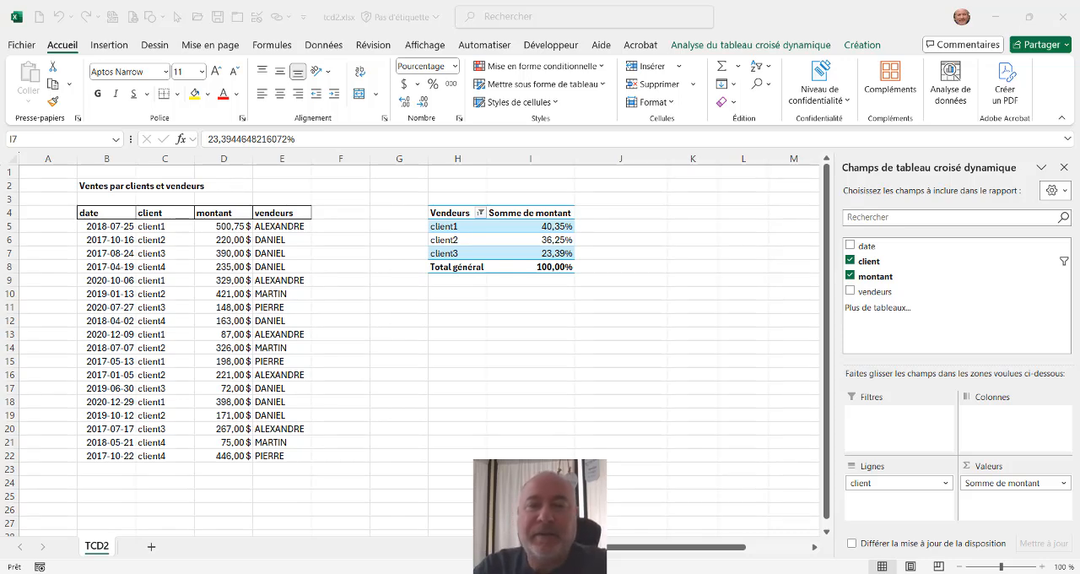
click(529, 226)
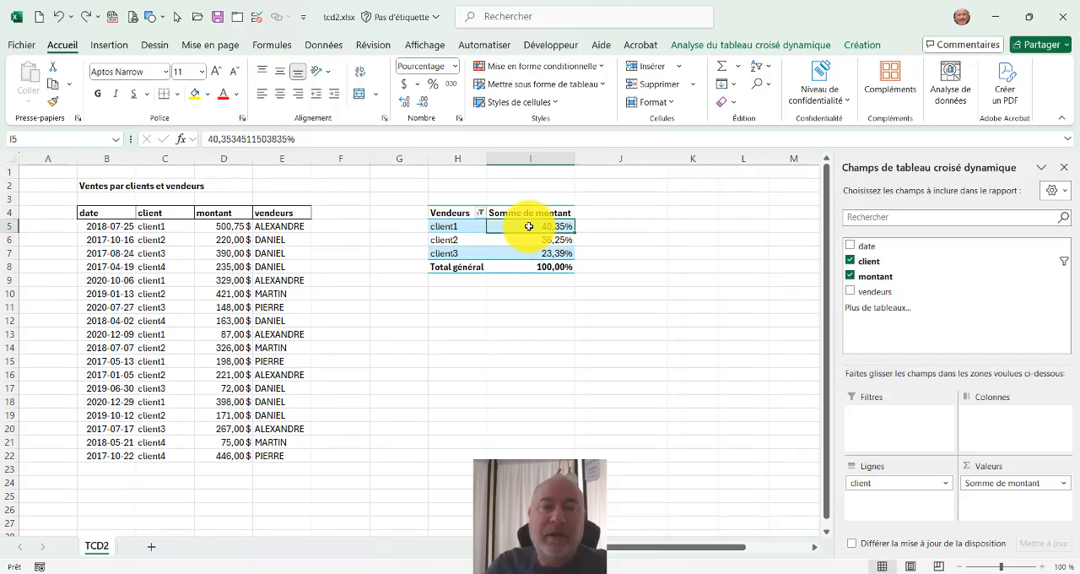
drag(529, 226, 529, 253)
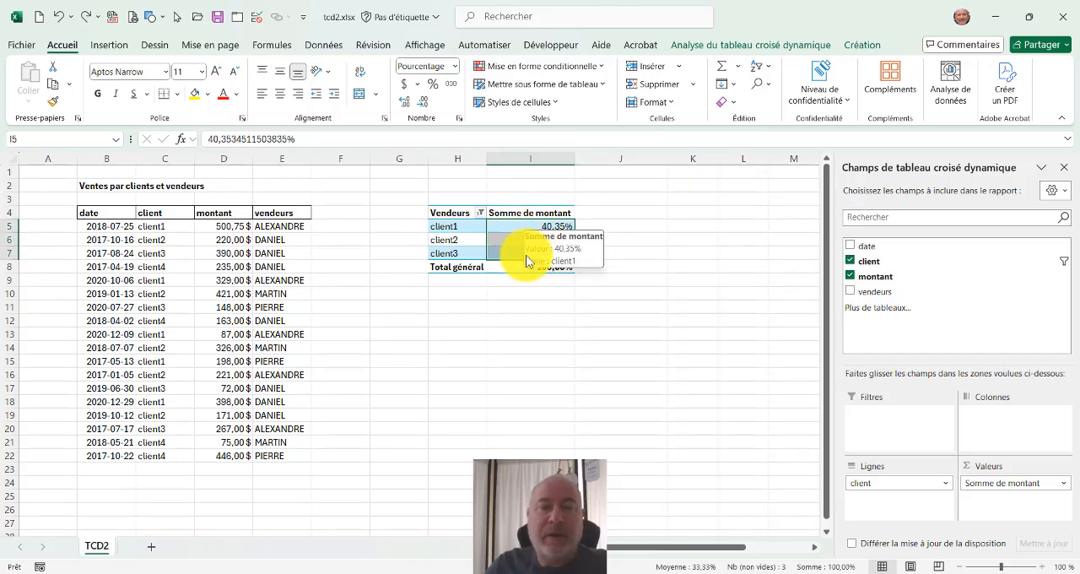
click(521, 68)
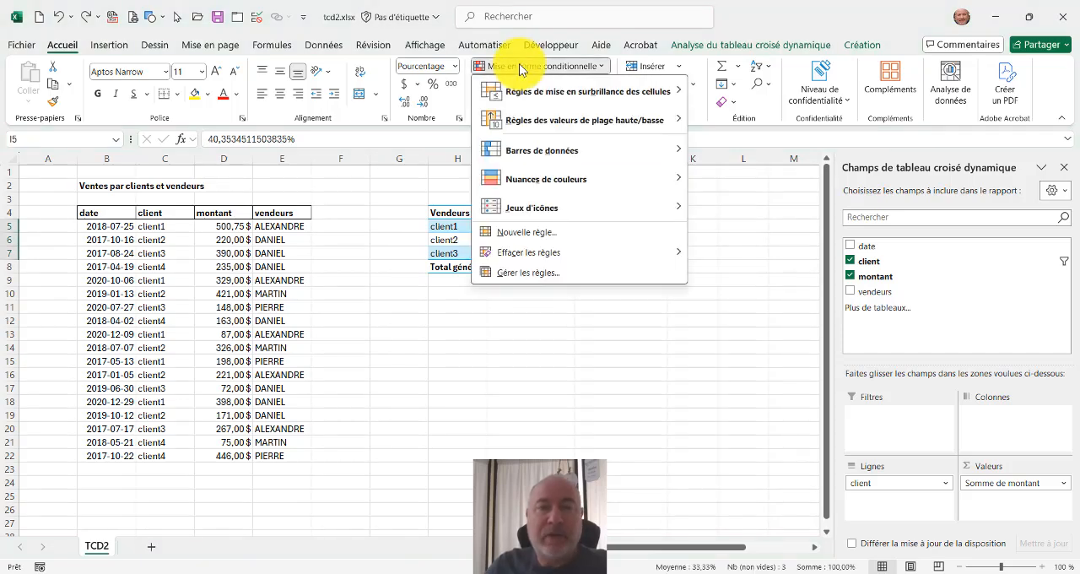
mouse_move(525, 96)
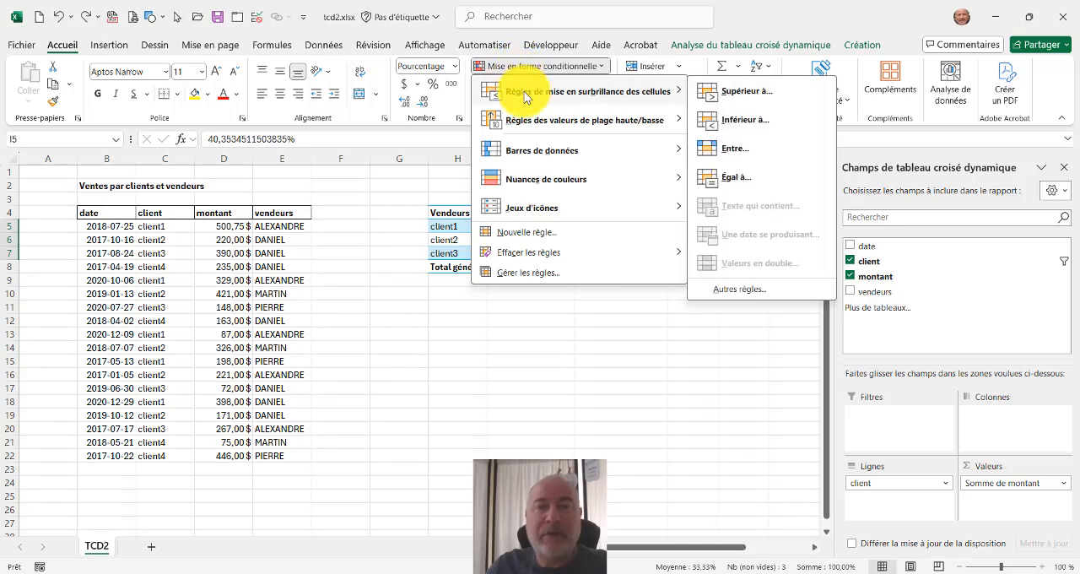
mouse_move(530, 126)
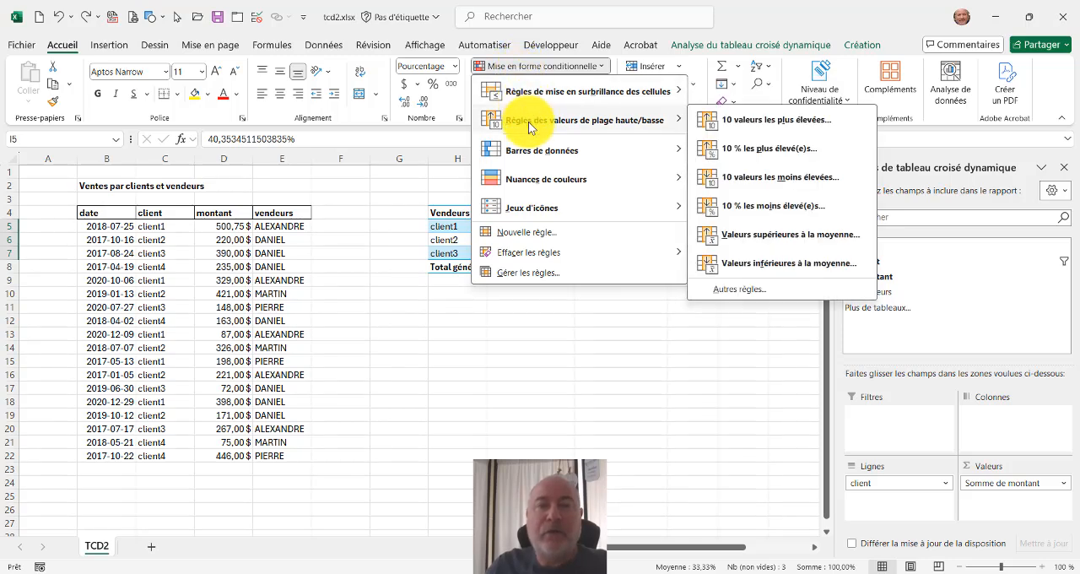
click(776, 127)
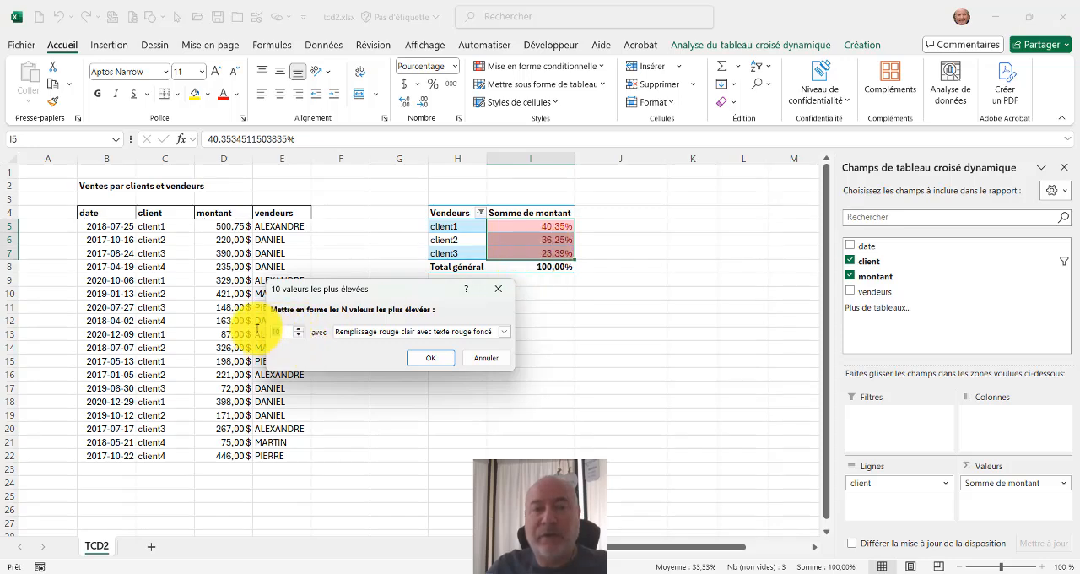
text(1)
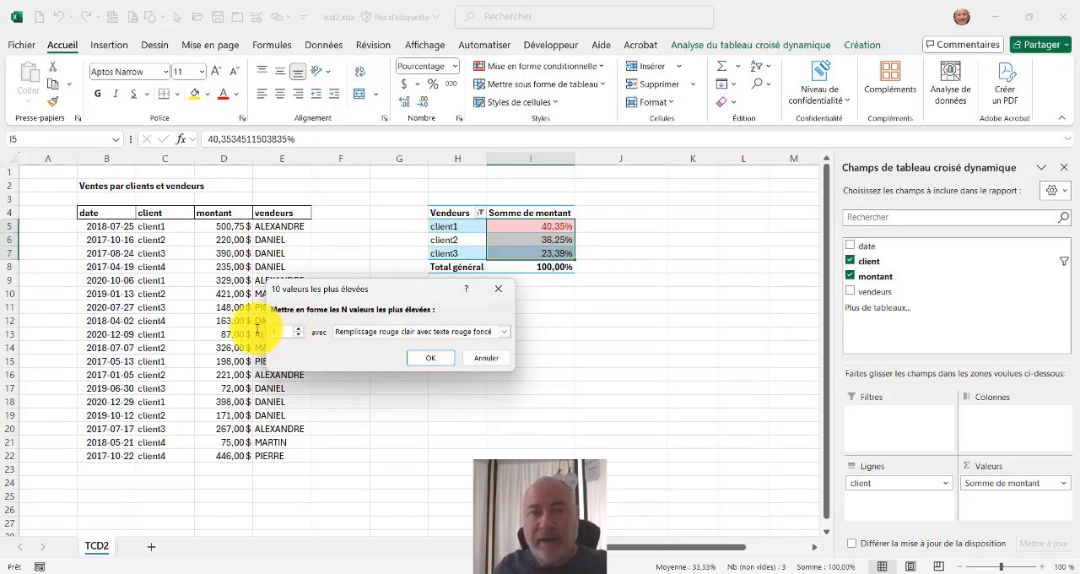
click(434, 357)
click(618, 252)
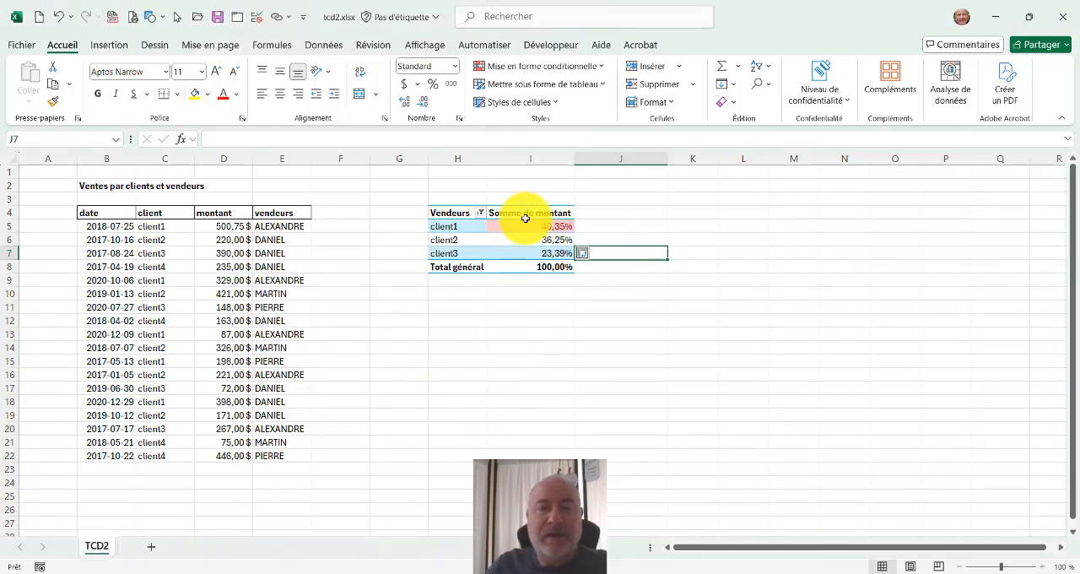
click(528, 226)
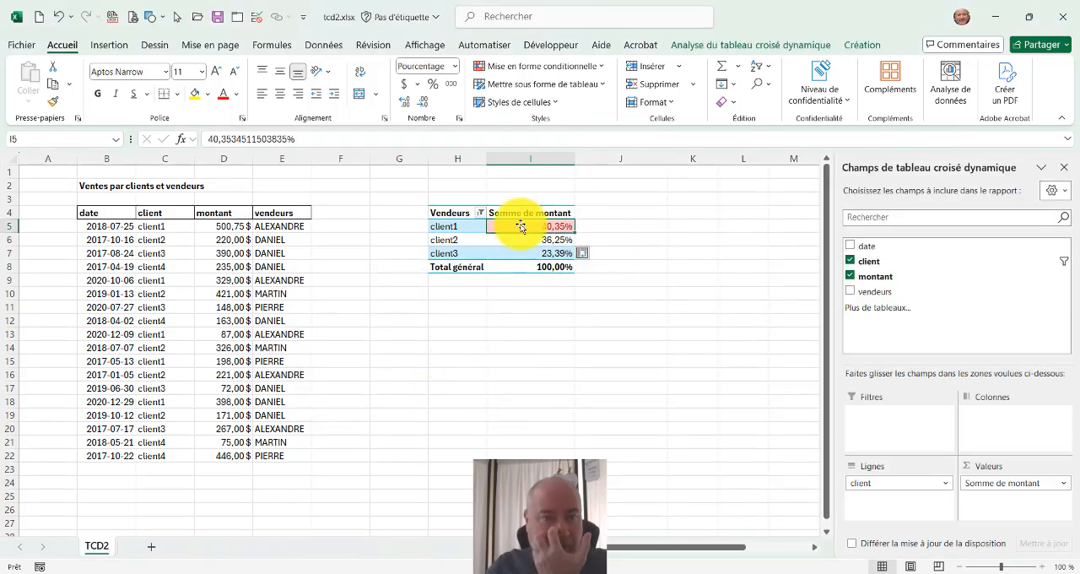
mouse_move(522, 228)
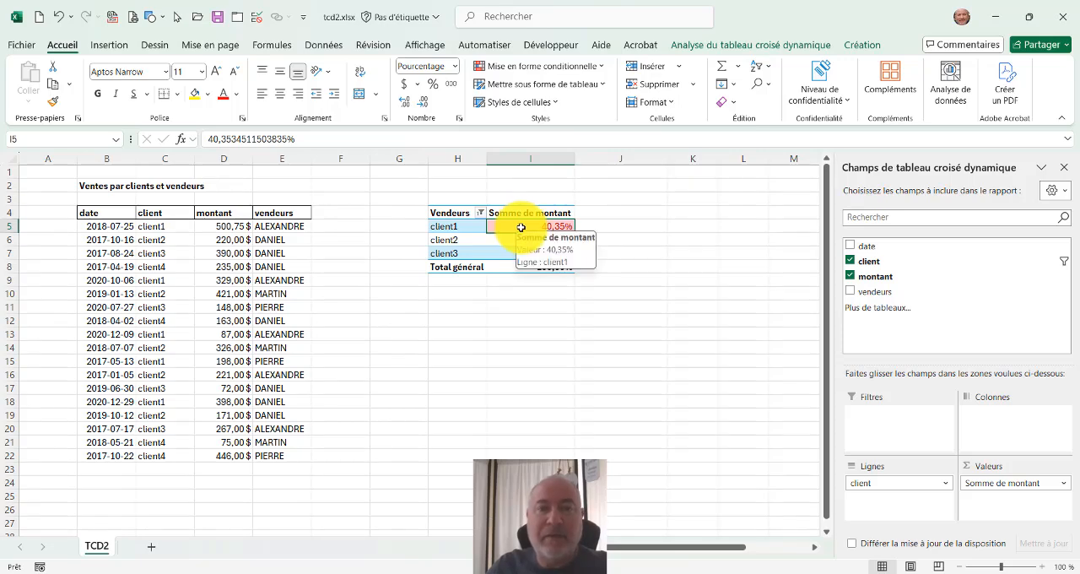
Set the client2 montant in cell D6 to 2000 and refresh the pivot table.
click(225, 239)
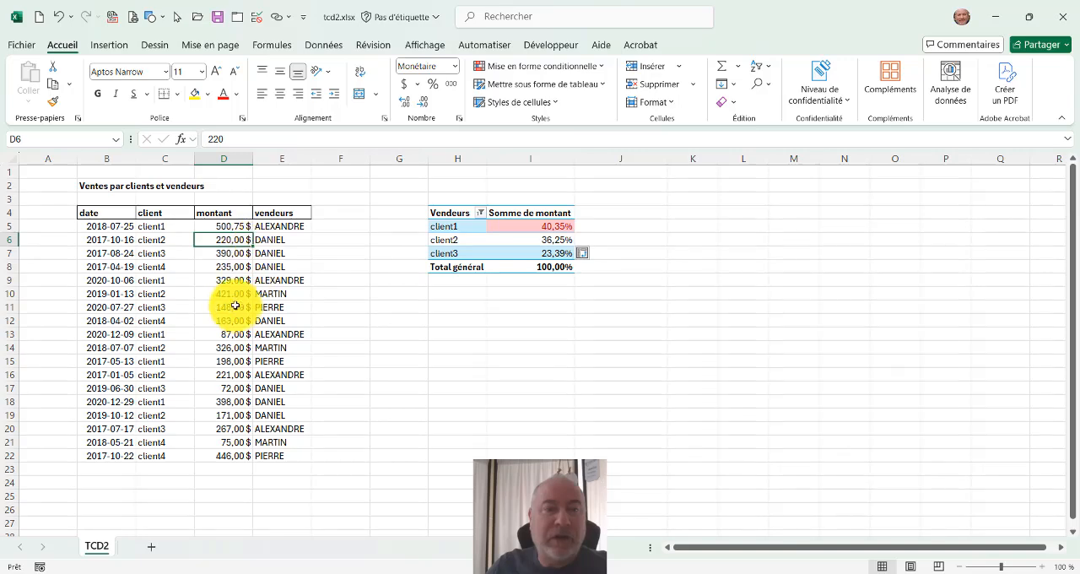
text(2000)
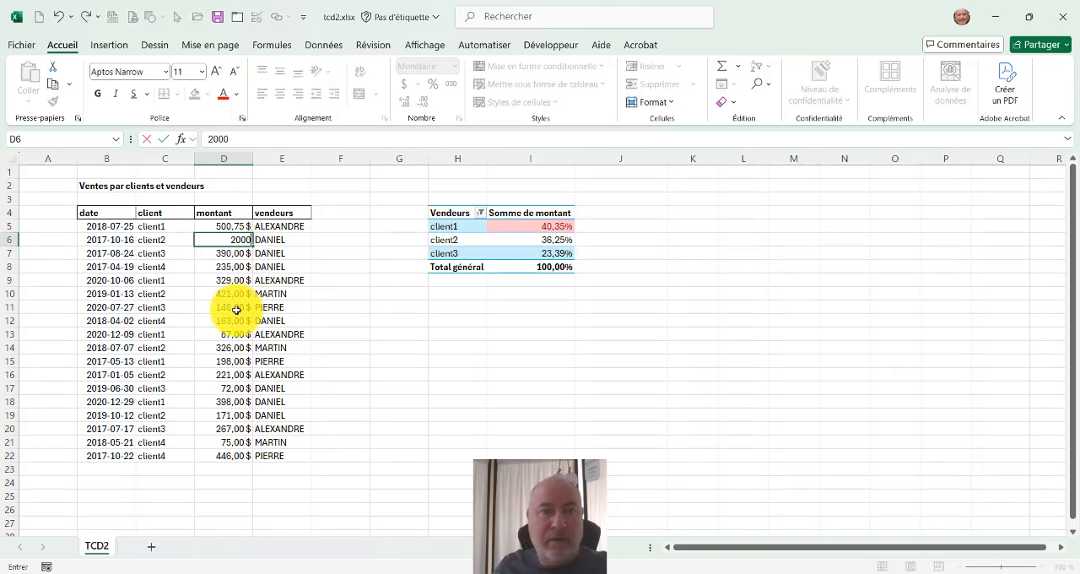
key(Return)
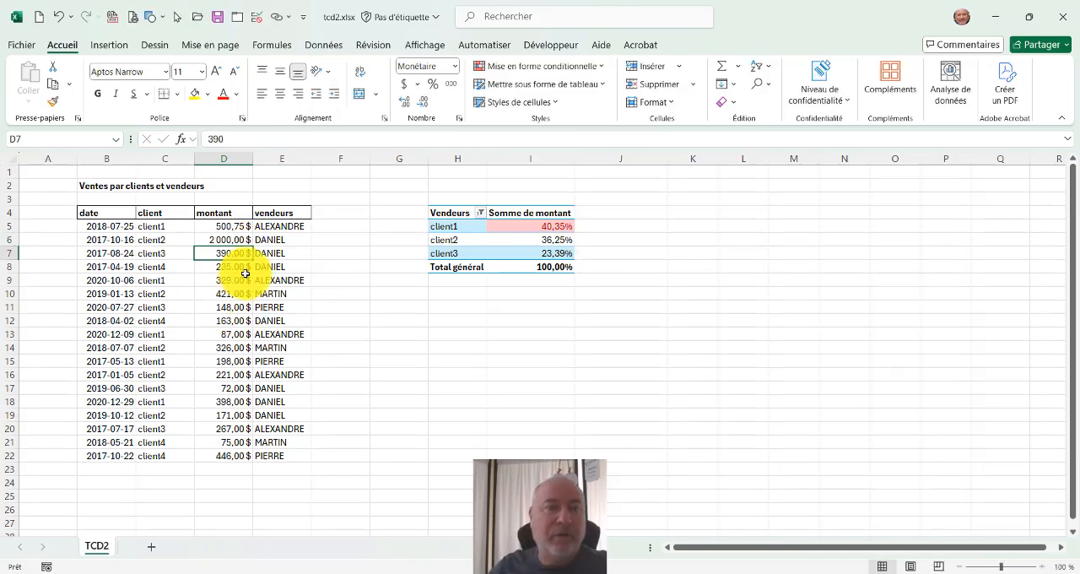
right_click(514, 240)
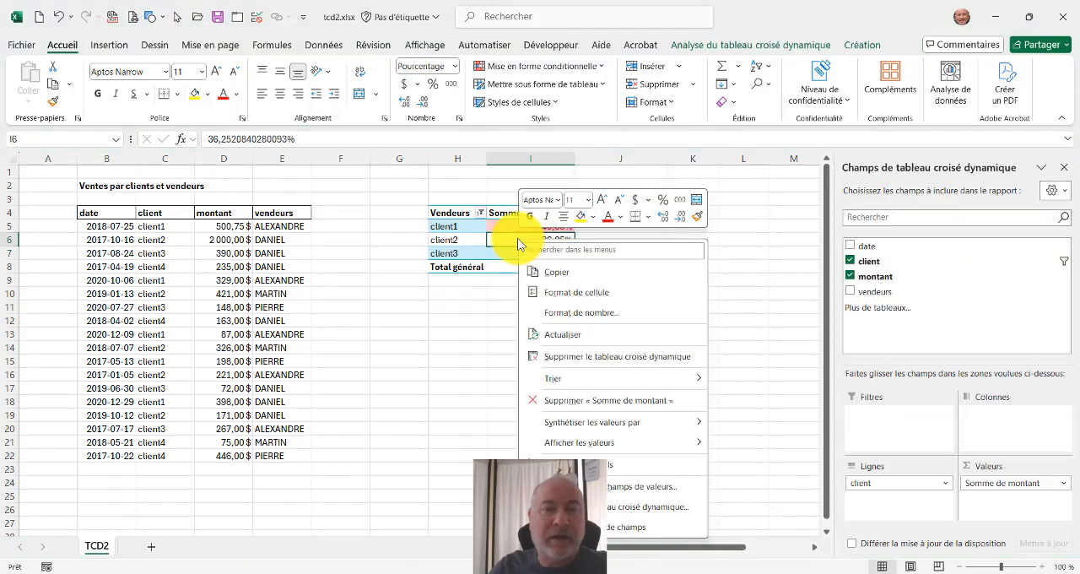
click(561, 338)
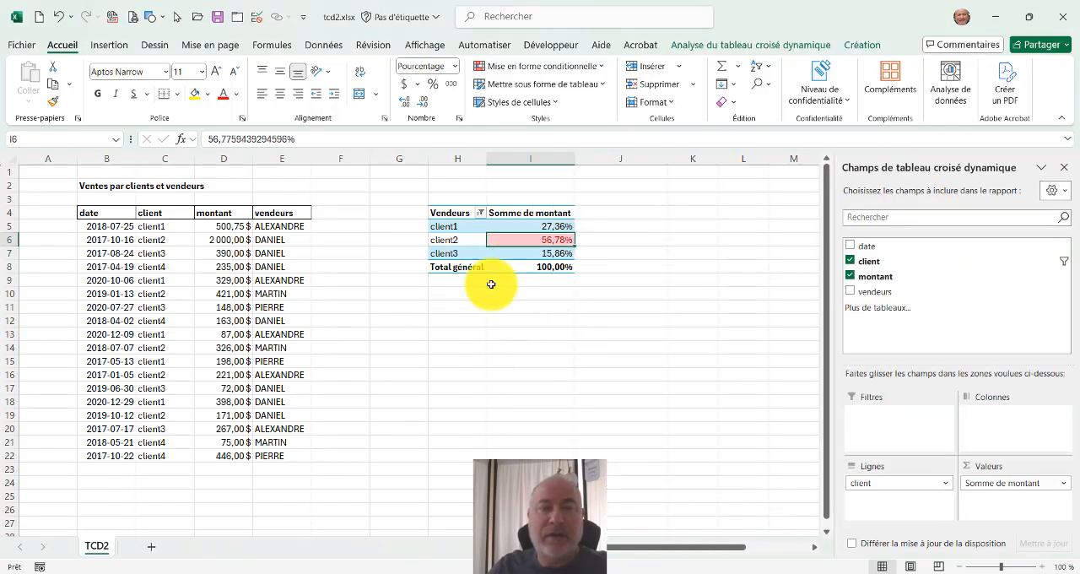